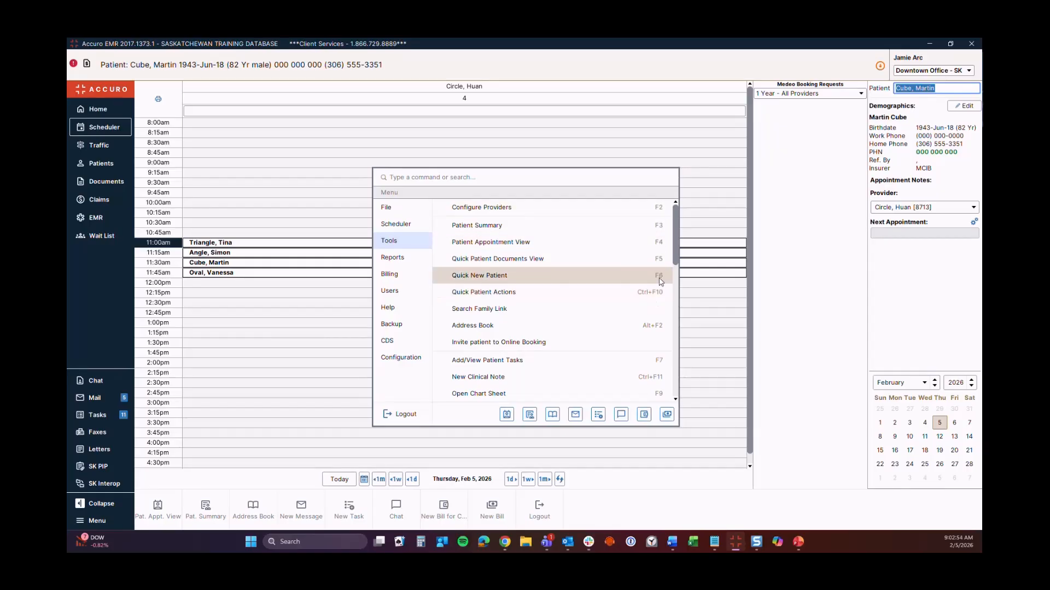
- Open Configure Providers, start the configuration wizard for the loaded provider and advance to Billing Options
left_click(557, 214)
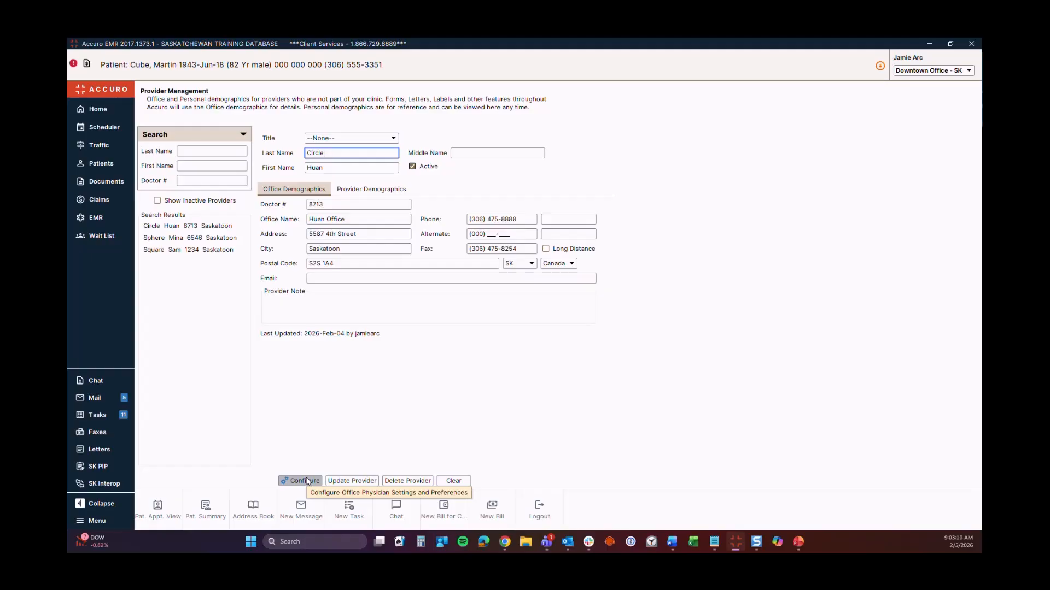
left_click(308, 482)
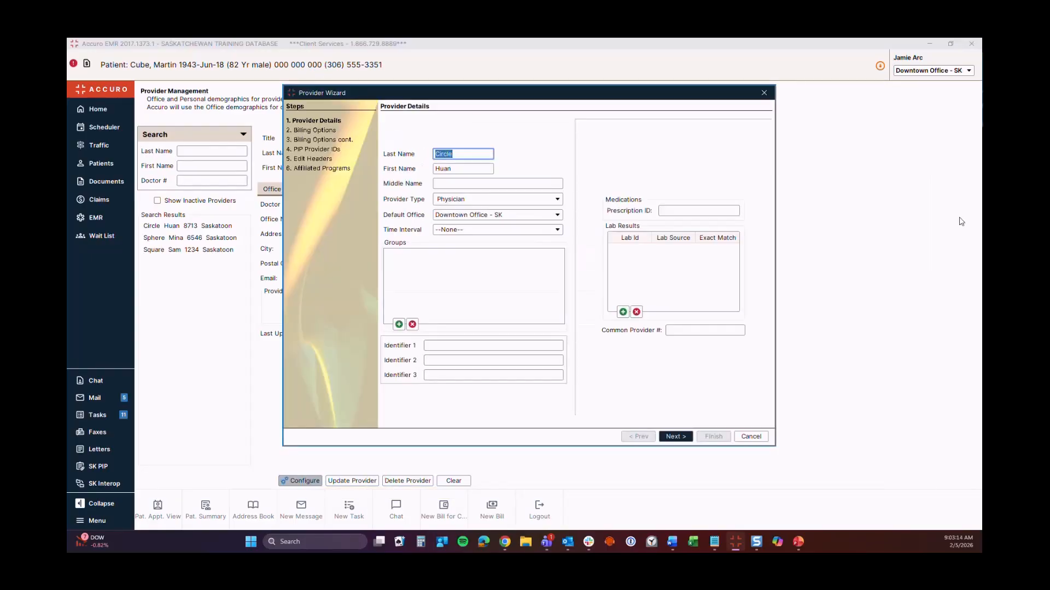
left_click(676, 436)
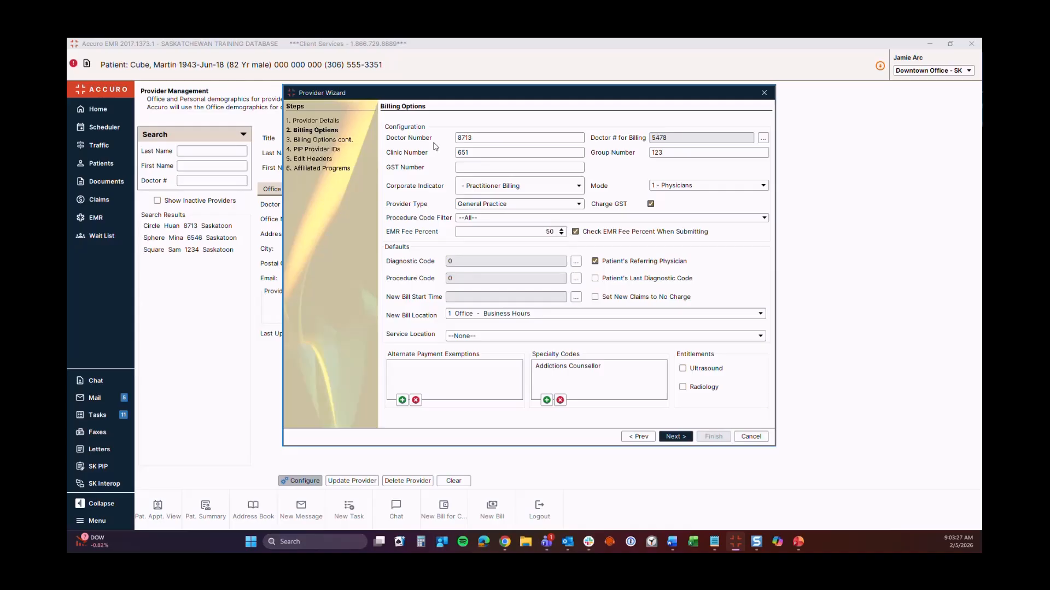
- Review the provider's doctor number and billing number, including the selectable payee numbers, and dismiss the list without choosing one
left_click(479, 139)
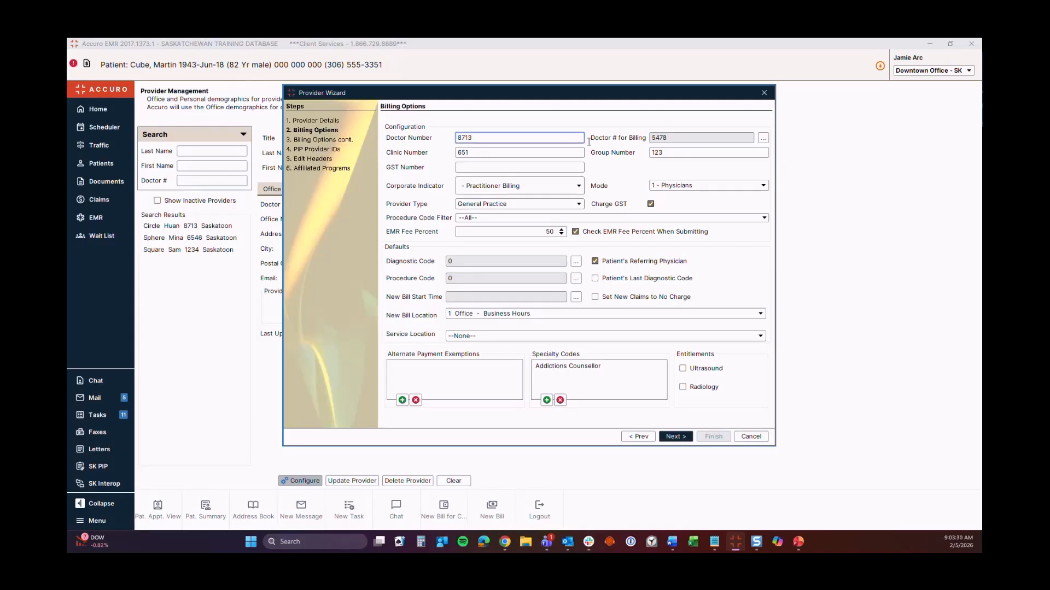
left_click(688, 138)
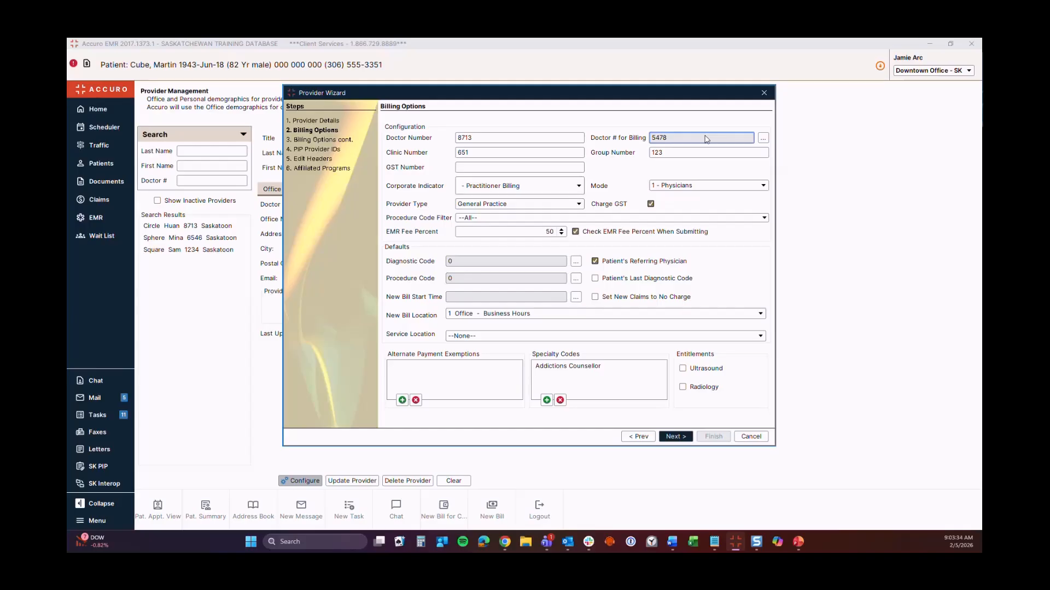
left_click(763, 139)
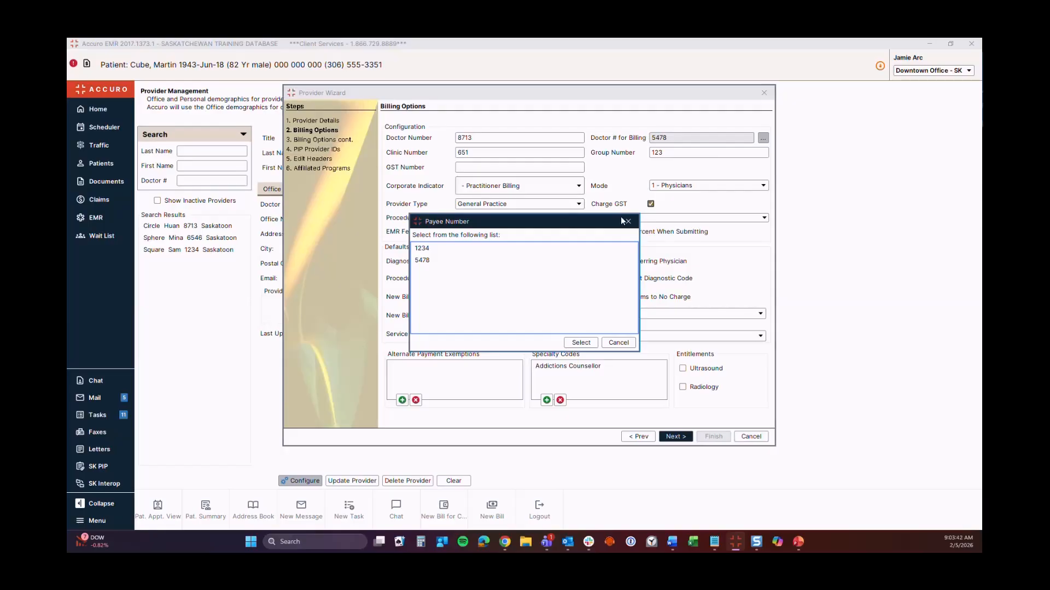
left_click(628, 222)
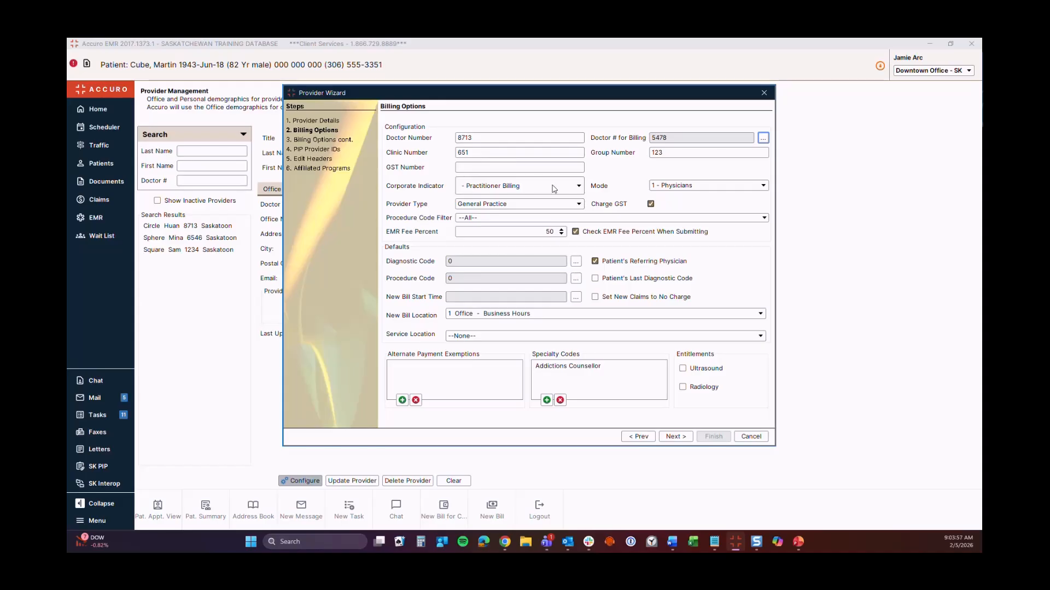
- Review the Mode and Service Location choices in the provider's Billing Options without changing either
left_click(714, 187)
left_click(716, 188)
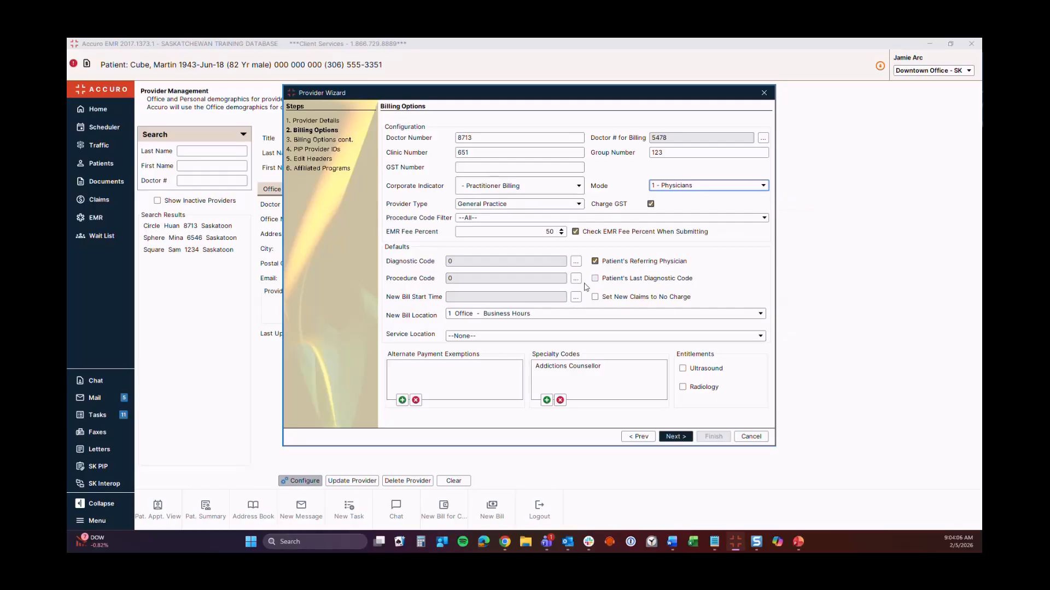
left_click(502, 337)
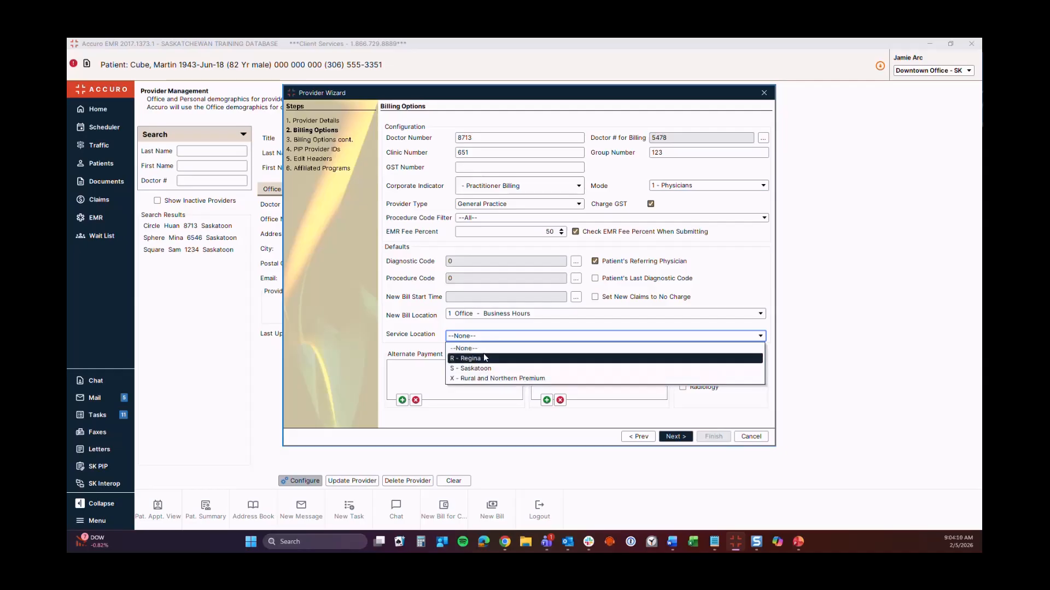
left_click(430, 339)
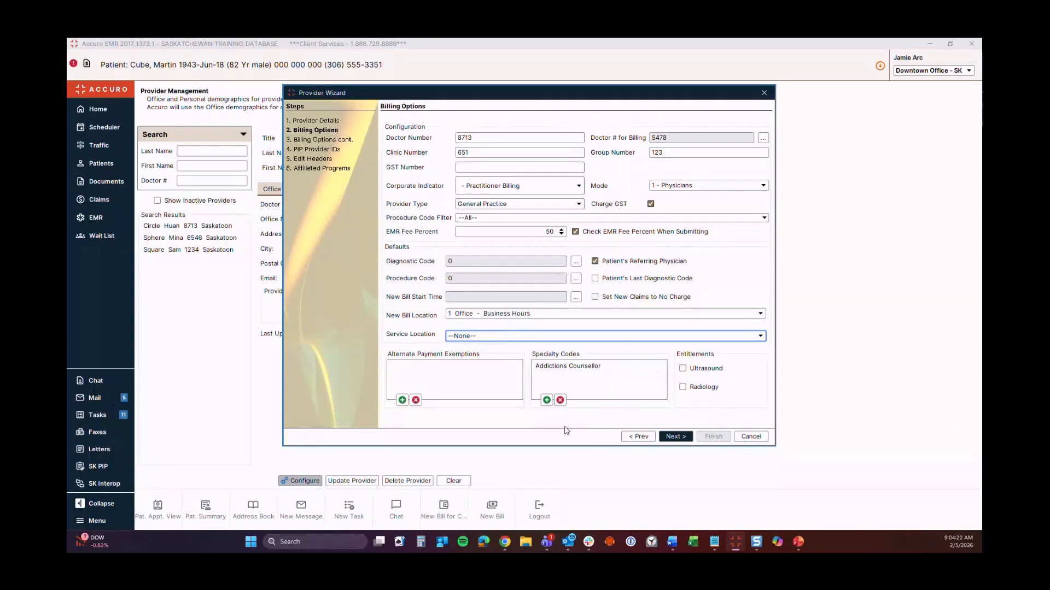
- Advance through the remaining provider wizard pages to Affiliated Programs and finish the configuration
left_click(681, 436)
left_click(681, 437)
left_click(680, 436)
left_click(680, 435)
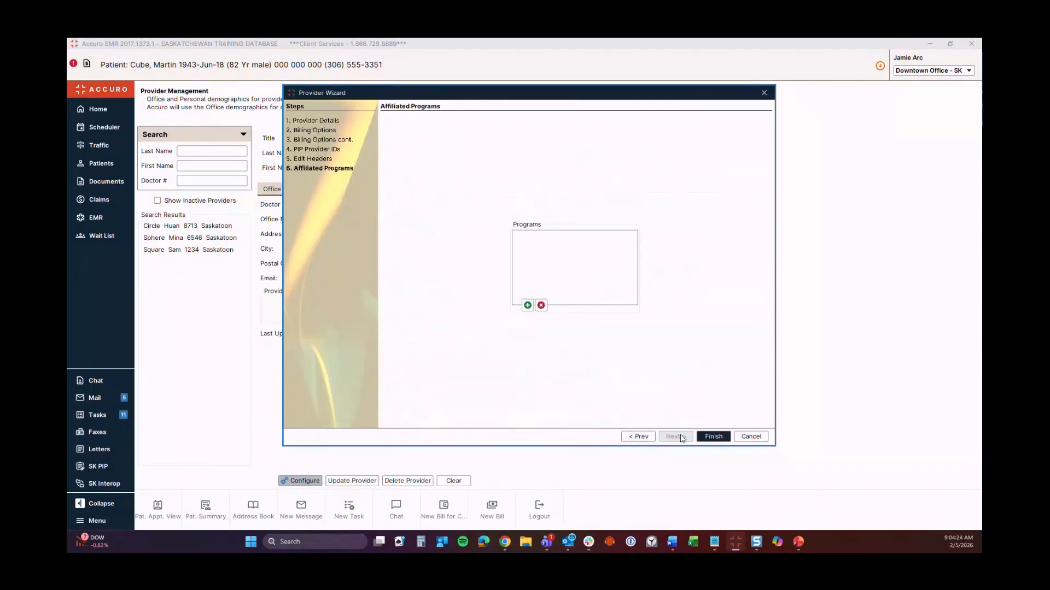
left_click(718, 438)
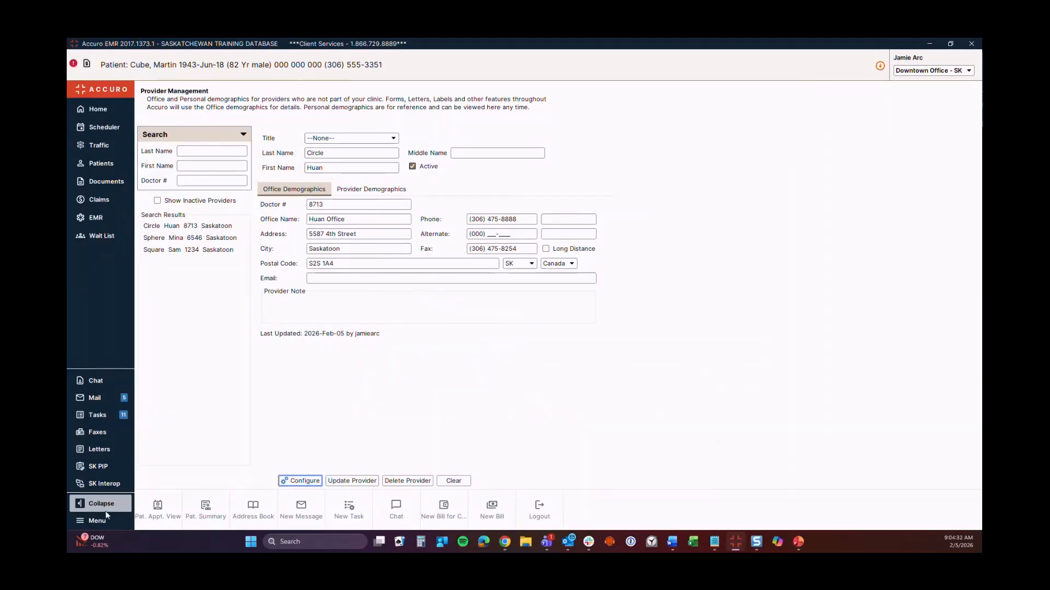
- Search the application commands for "Number" and open Manage Billing Numbers
left_click(88, 523)
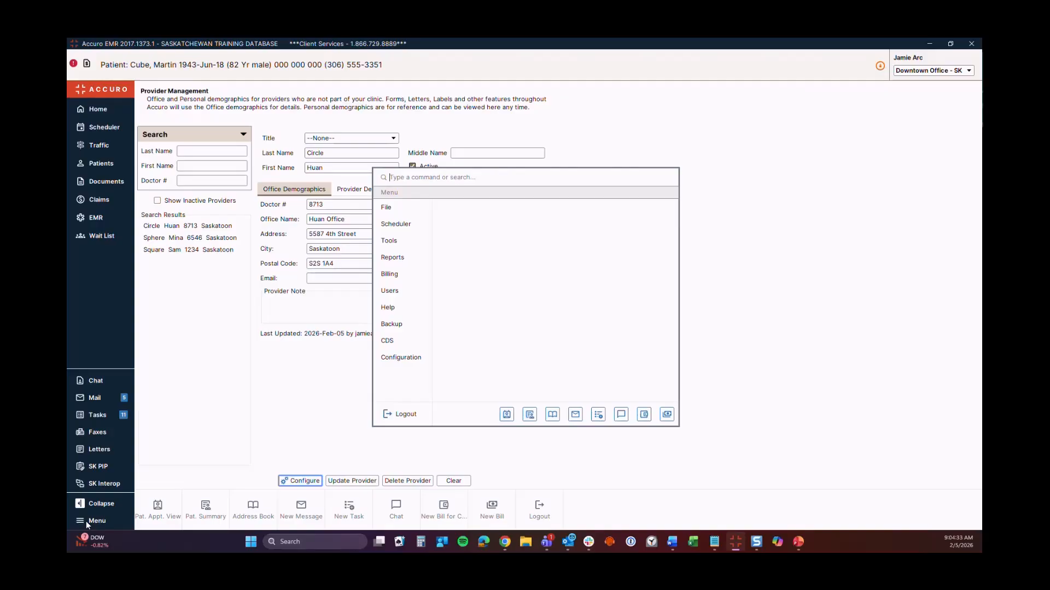
left_click(389, 274)
scroll(479, 328, "down", 3)
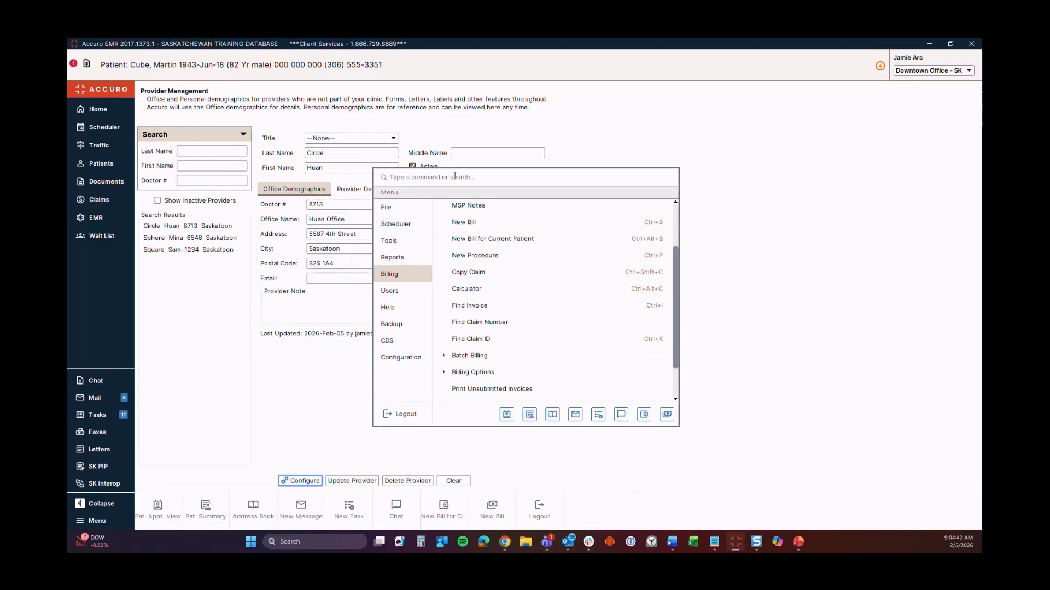
type("Number")
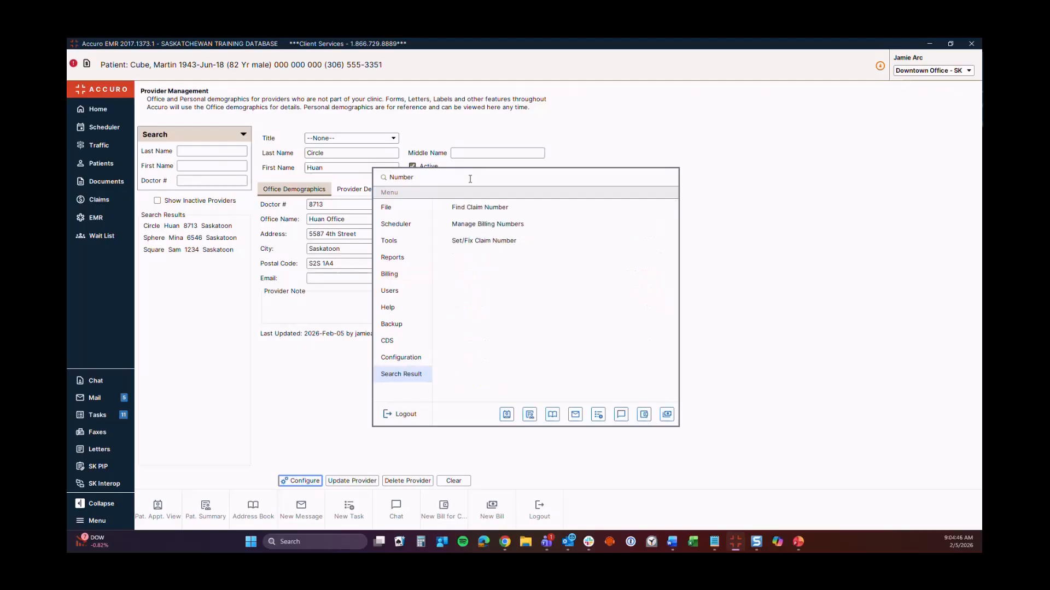
left_click(463, 224)
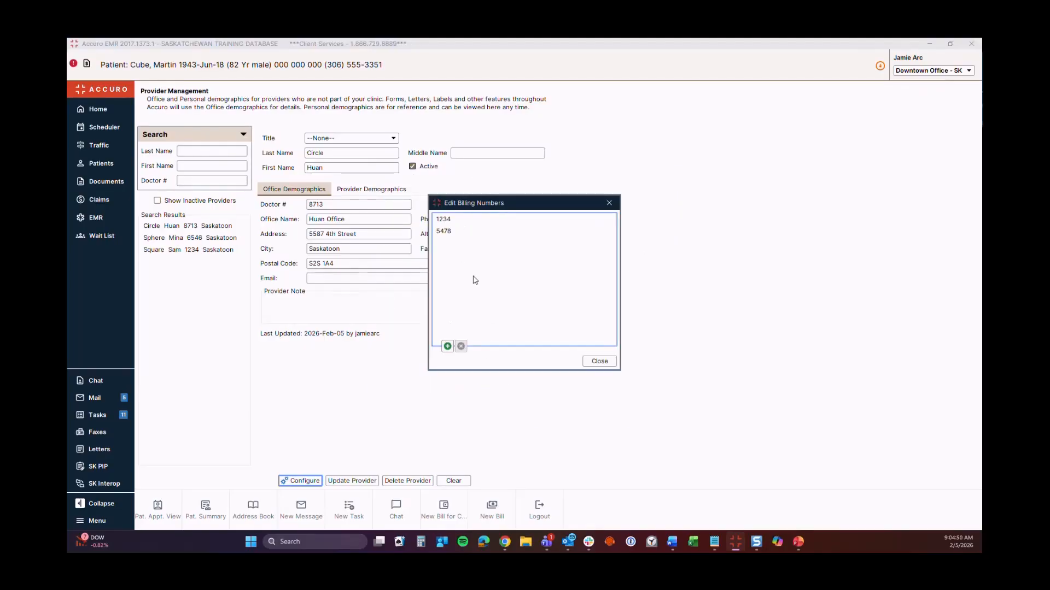
- View the entry box for adding a billing number, cancel it and close the billing numbers list
left_click(447, 346)
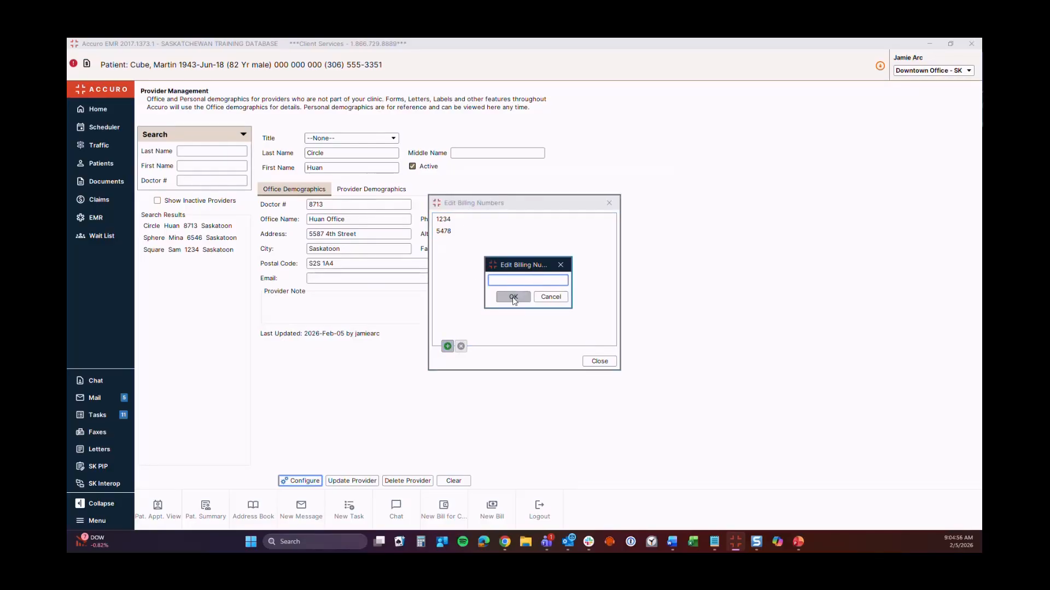
left_click(545, 297)
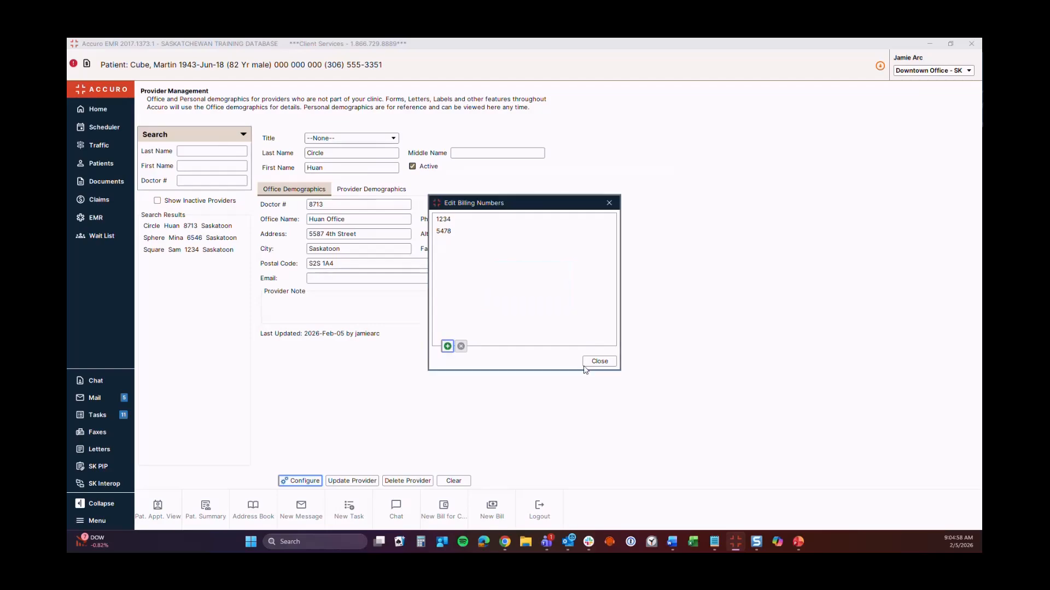
left_click(597, 362)
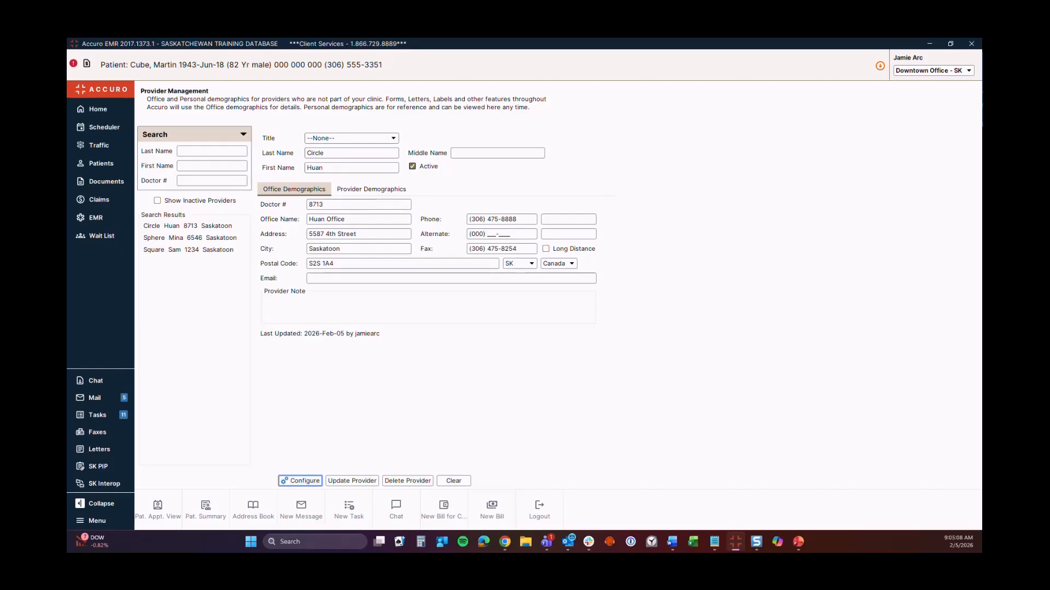
- Open the Logins section of the User Preferences
left_click(91, 522)
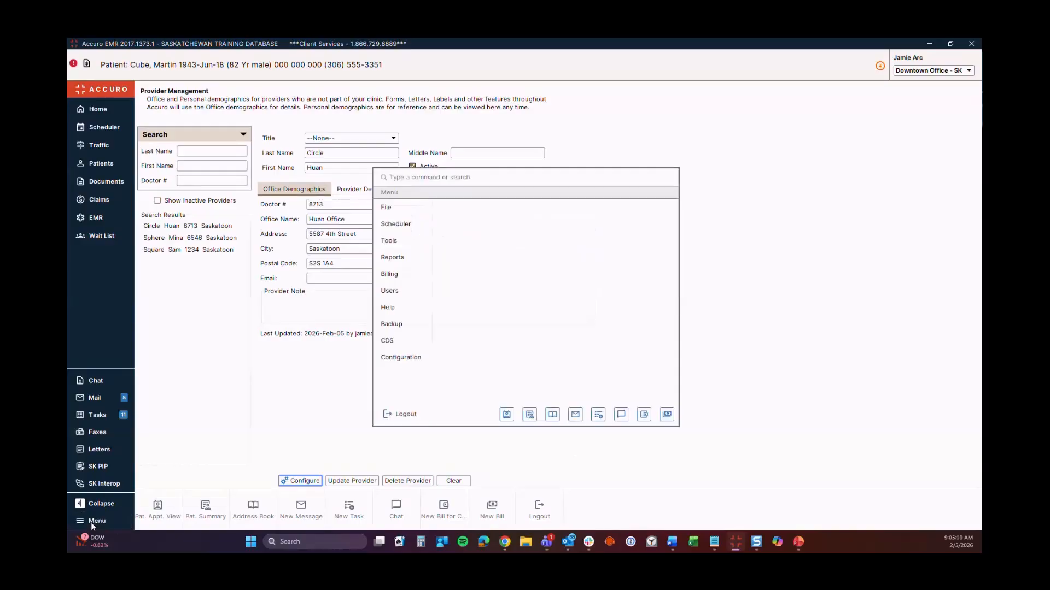
left_click(390, 211)
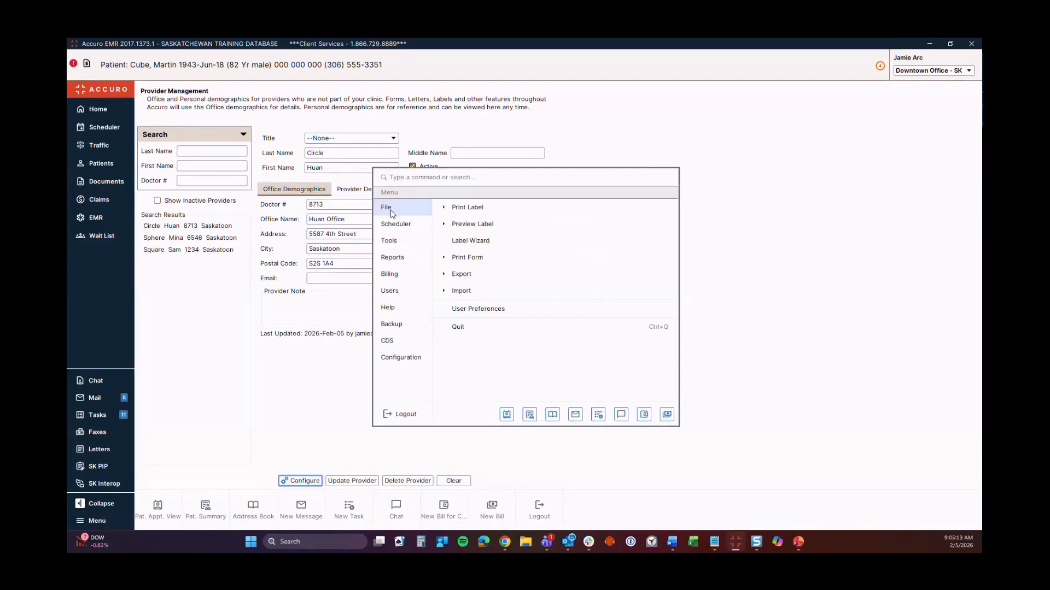
left_click(486, 310)
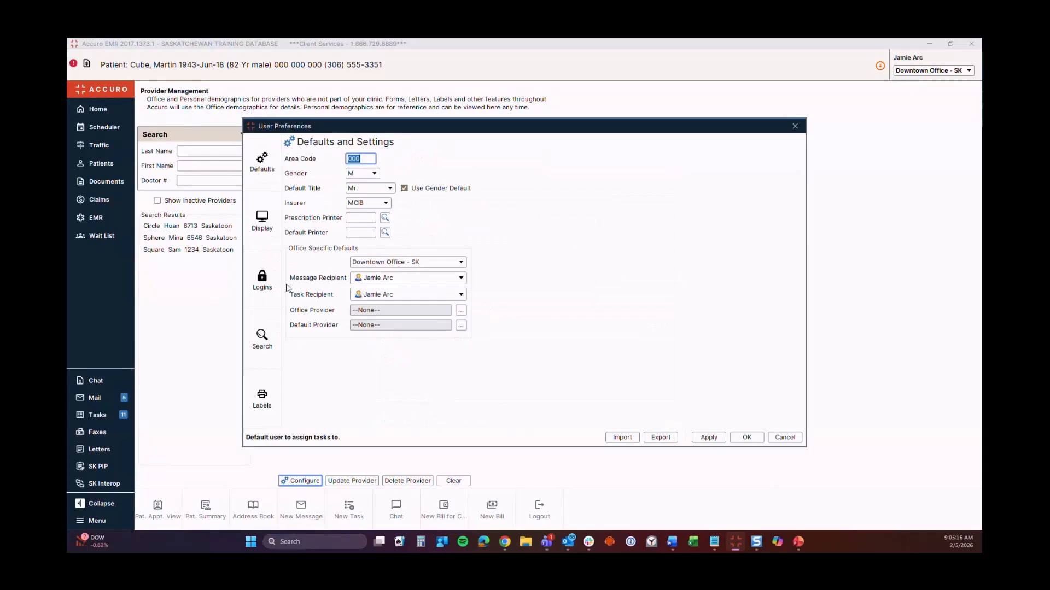
left_click(274, 281)
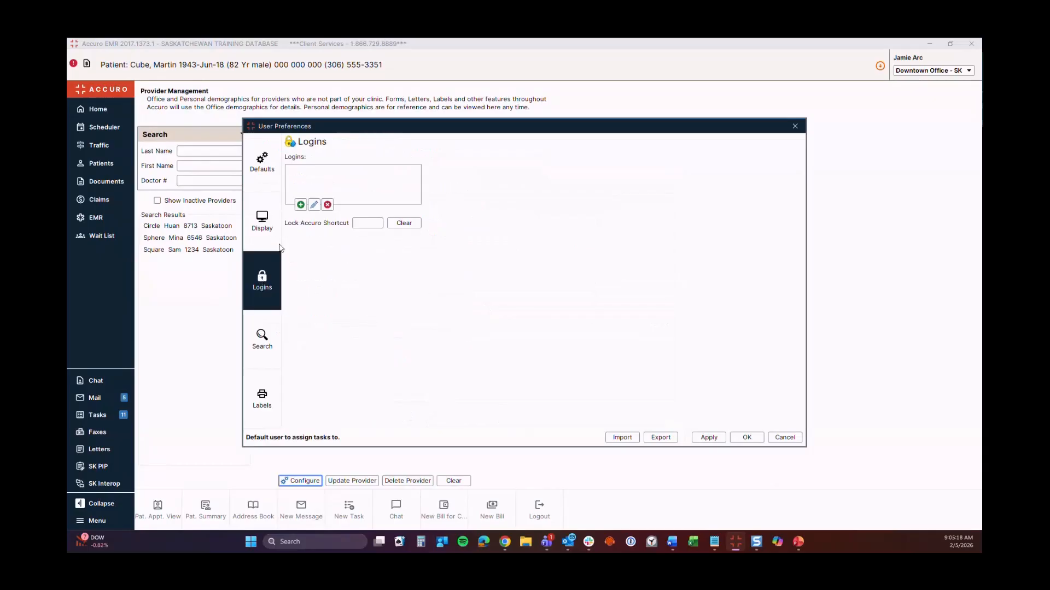
- Add a login of type Group User Key with the copied group user key and save the user preferences
left_click(300, 204)
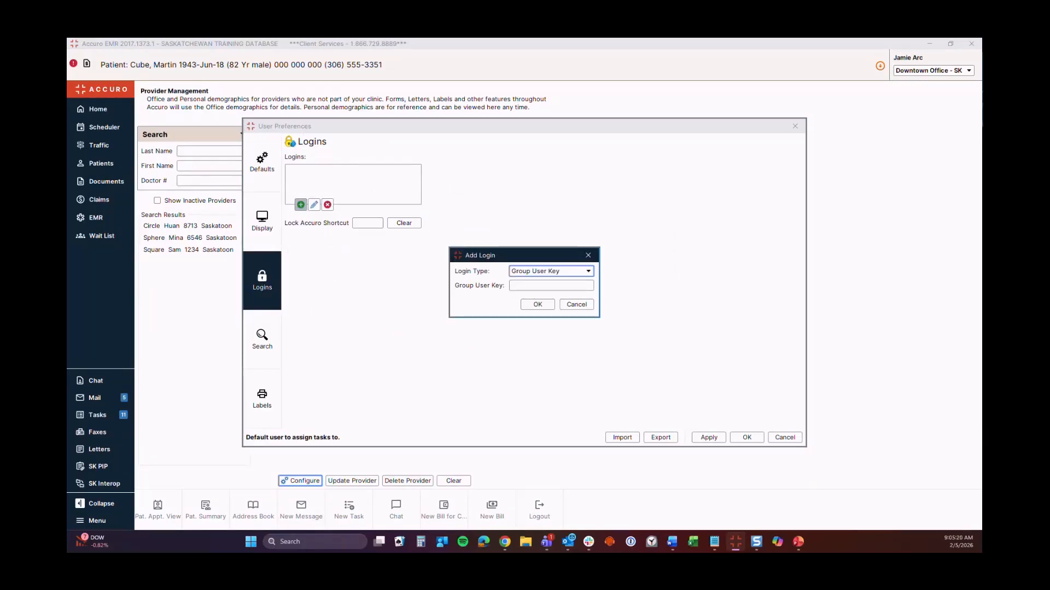
key("alt+Tab")
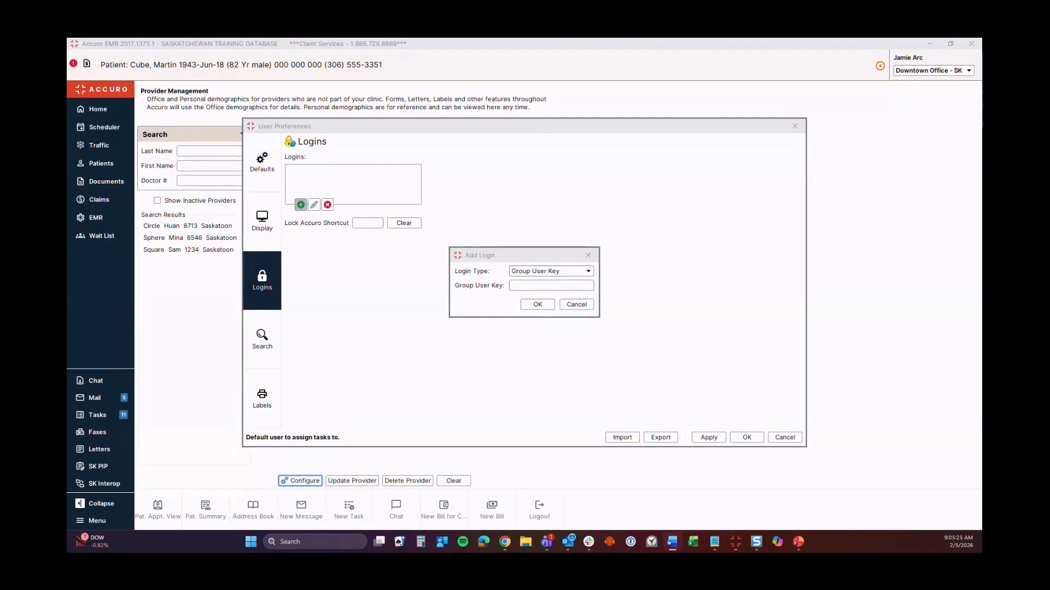
left_click(518, 288)
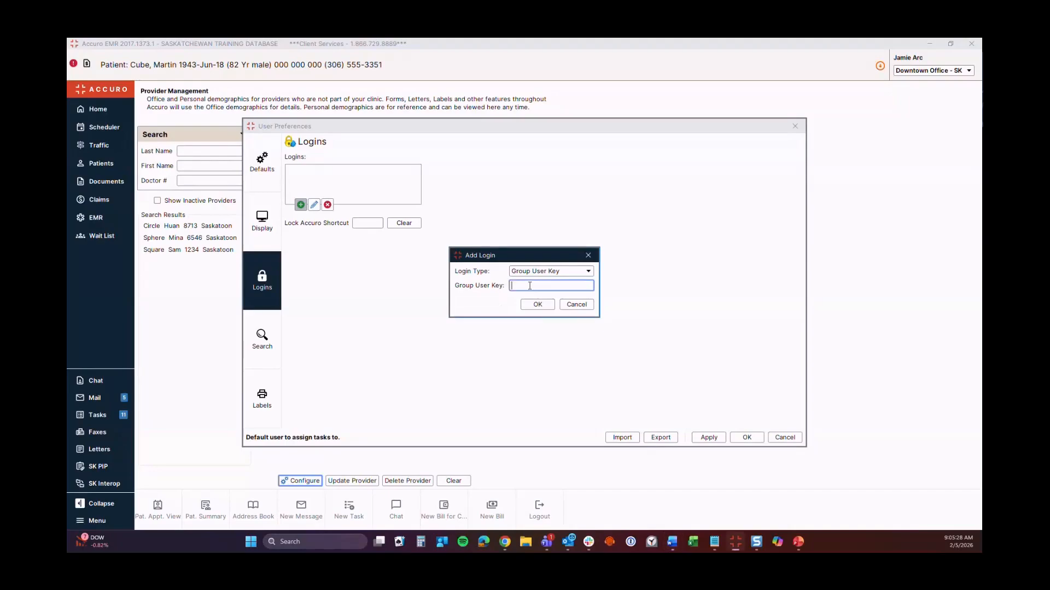
key("ctrl+v")
left_click(538, 306)
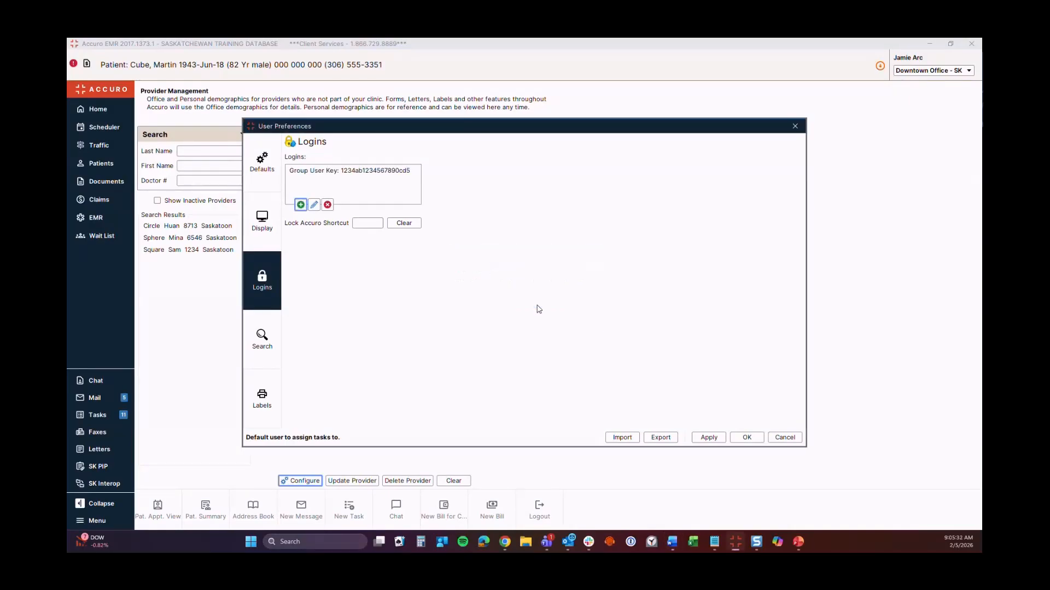
left_click(709, 437)
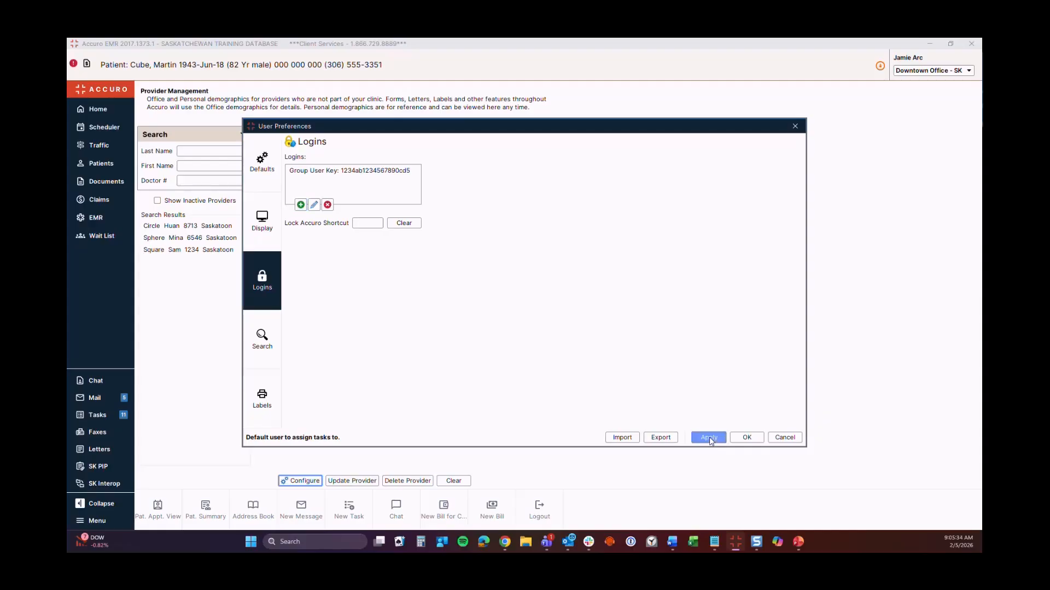
left_click(749, 441)
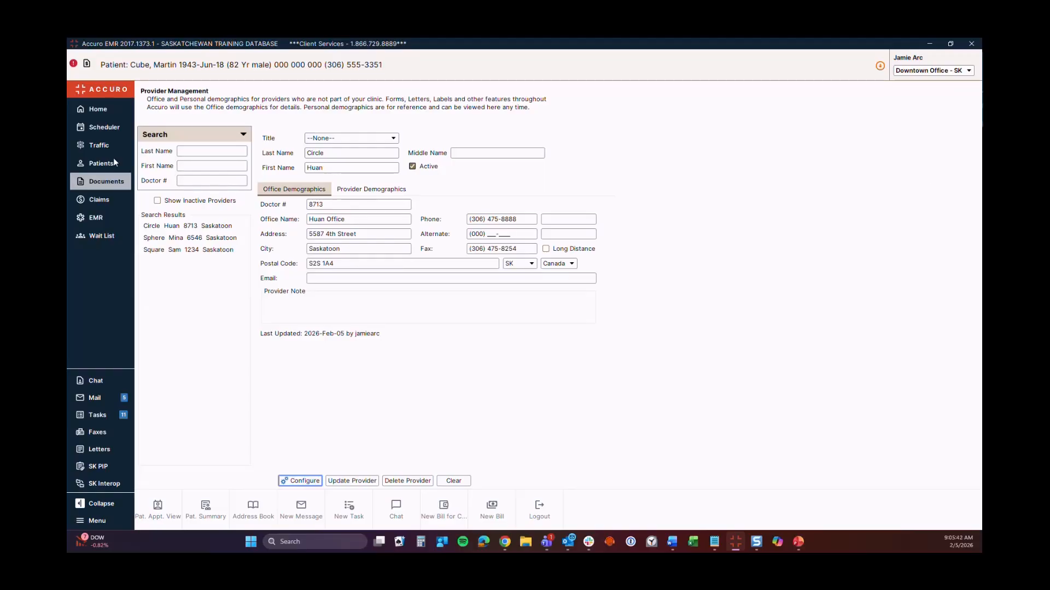
- View the claim details of the 11:00am appointment in the Scheduler and close them without saving changes
left_click(102, 127)
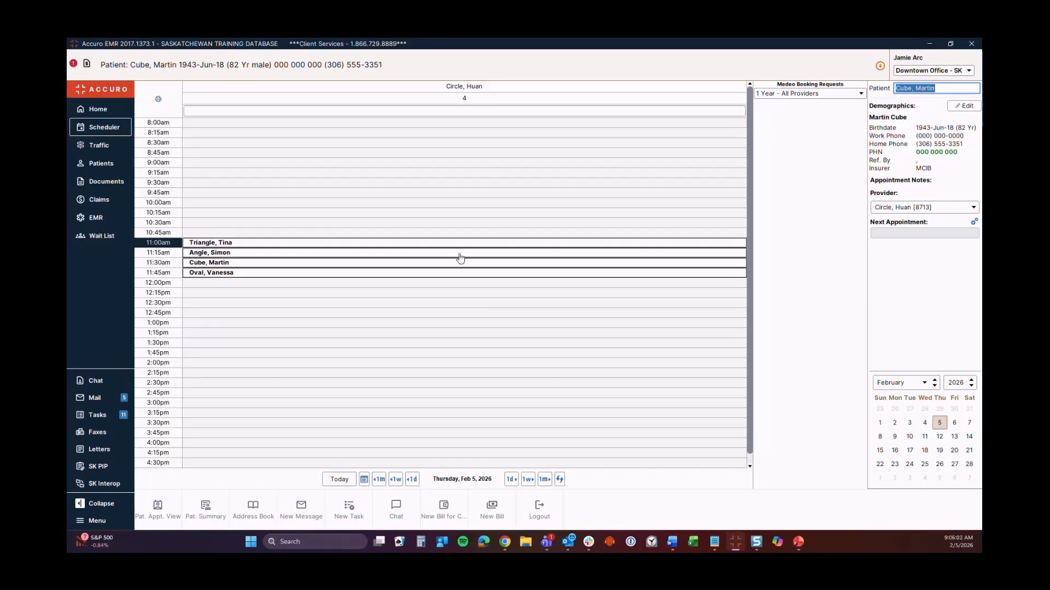
left_click(362, 249)
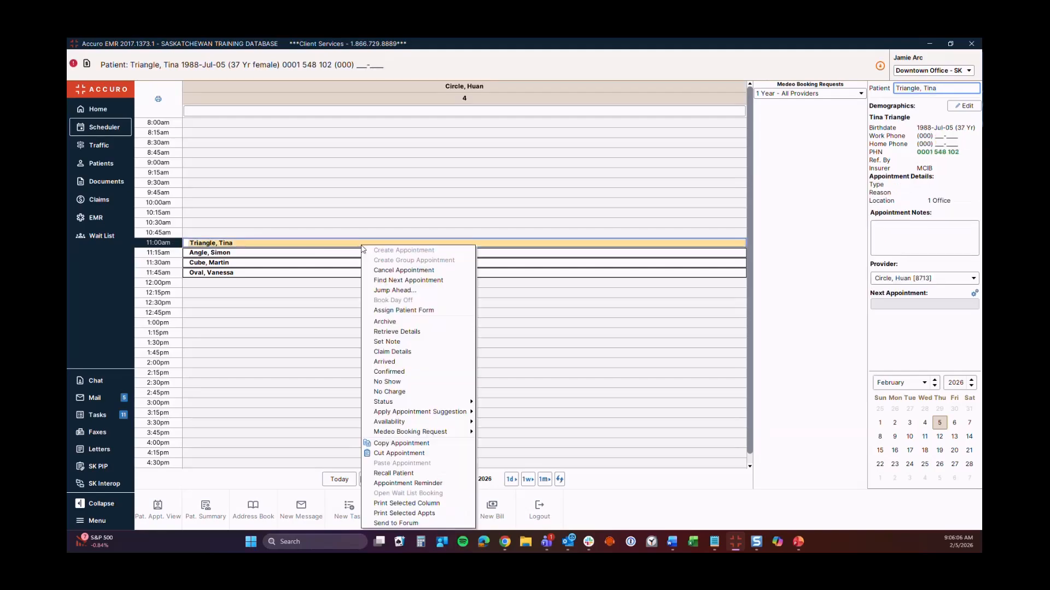
left_click(402, 354)
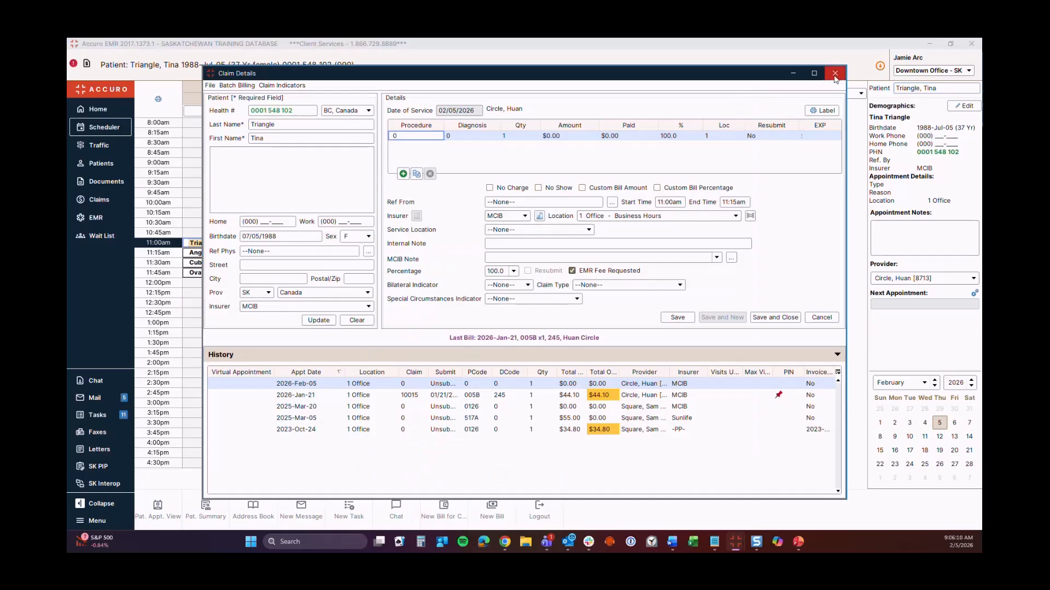
left_click(832, 80)
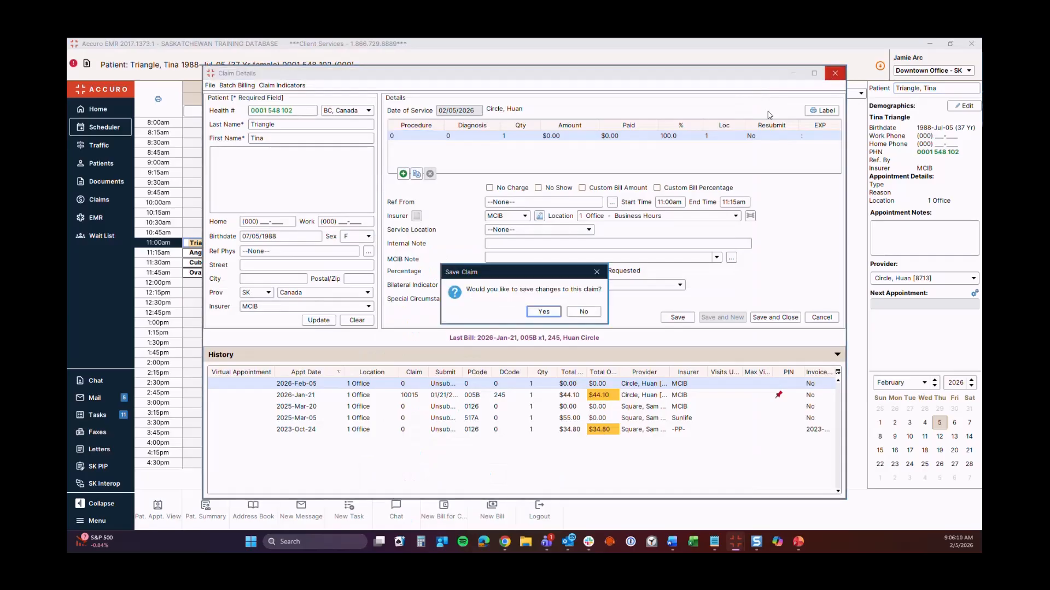
left_click(586, 312)
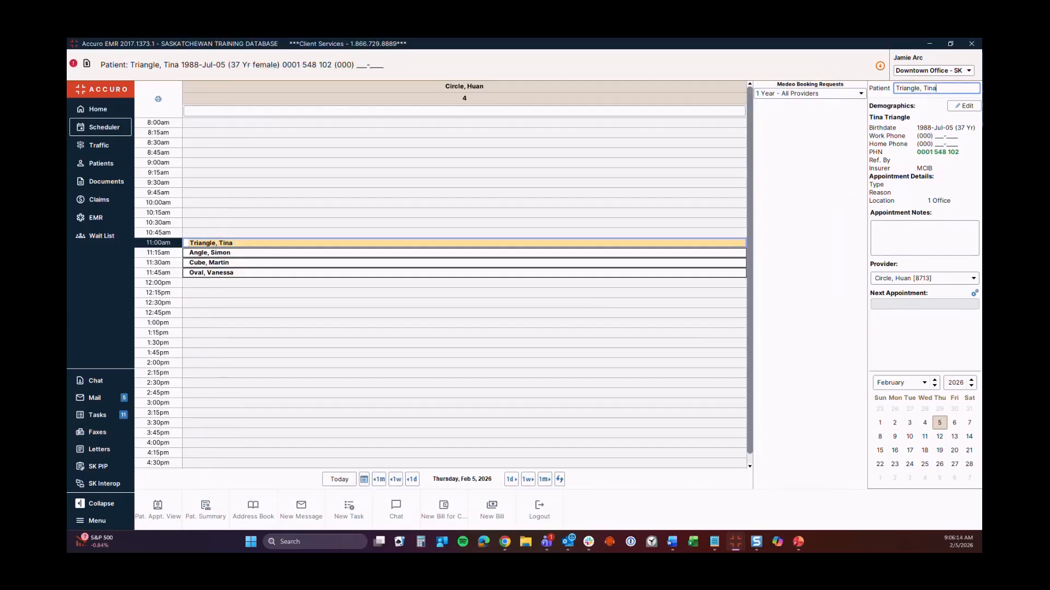
- View the EMR day sheet and the billing options available for the 11:00am appointment
left_click(87, 220)
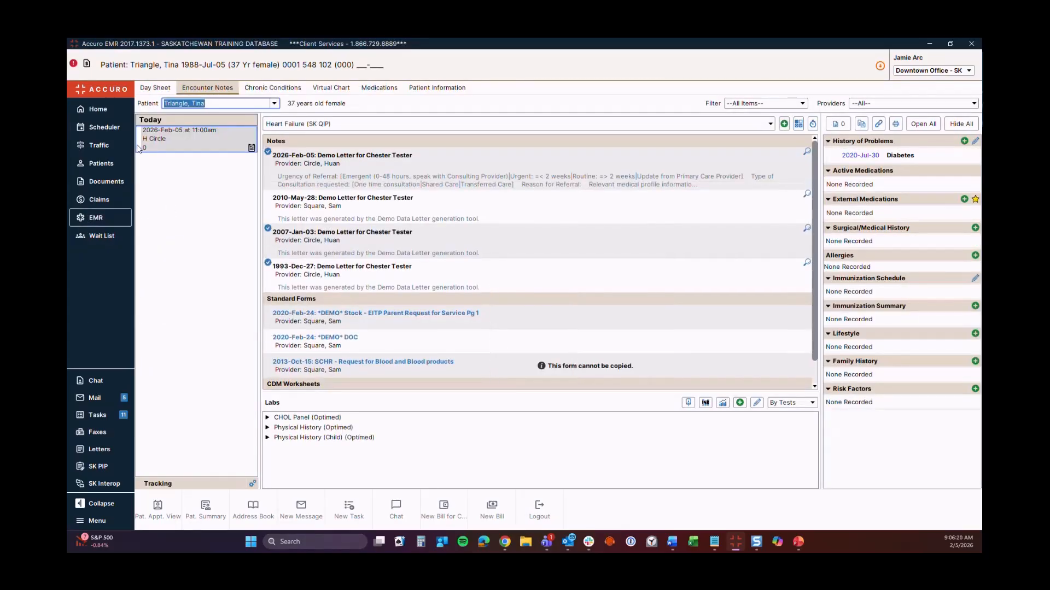
left_click(153, 92)
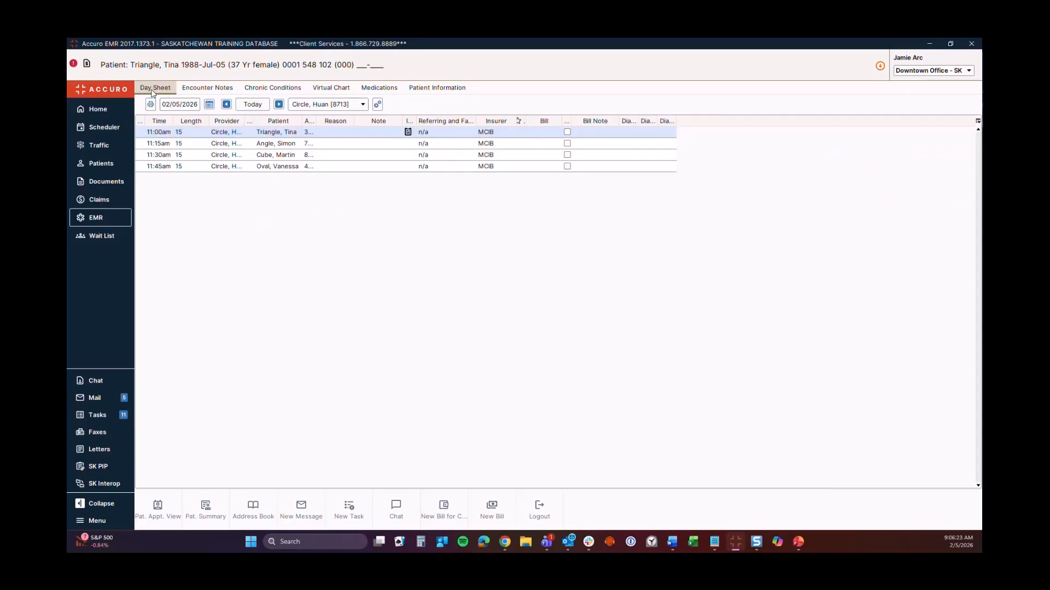
right_click(339, 137)
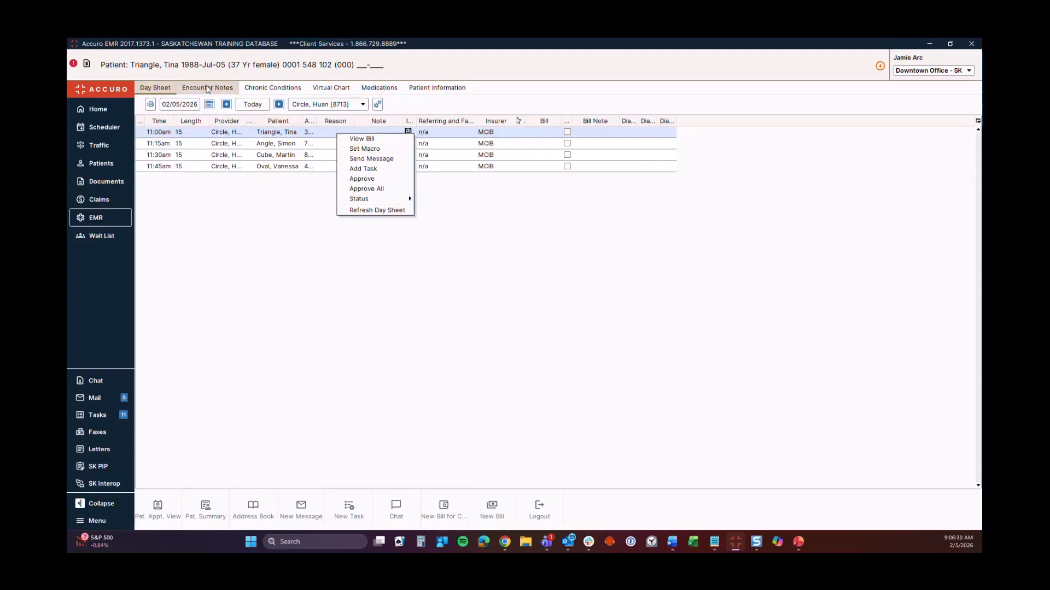
- View the claim options of the 11:00am appointment in the Encounter Notes and the list of the day's patients
left_click(207, 89)
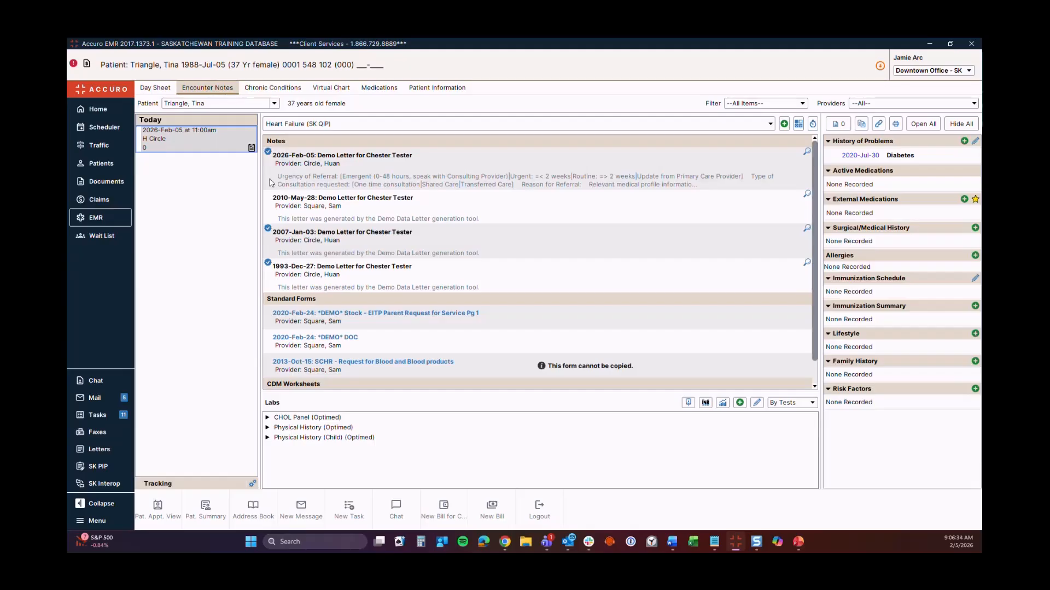
right_click(221, 143)
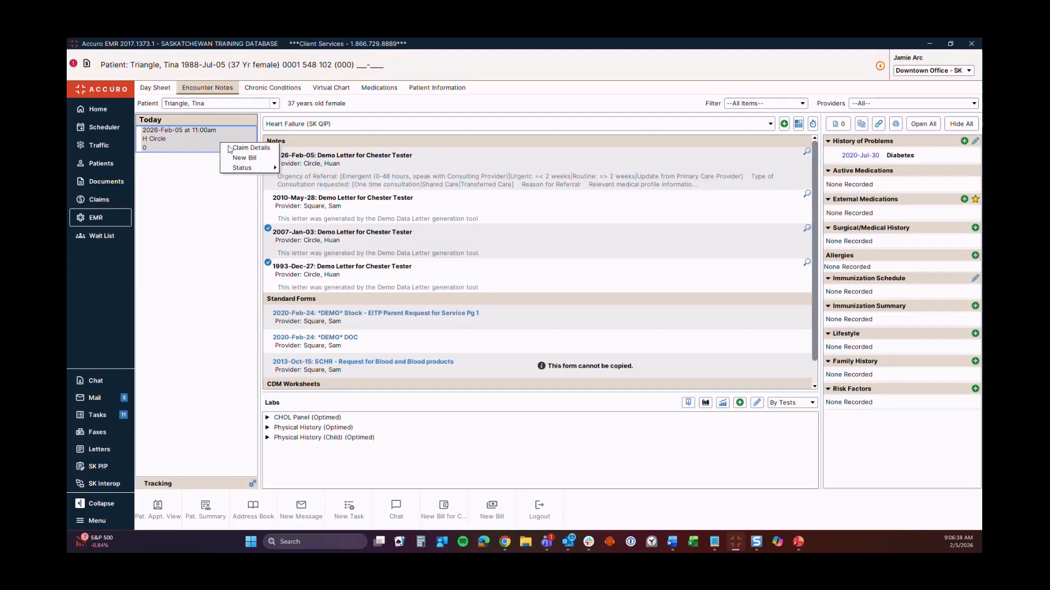
left_click(255, 158)
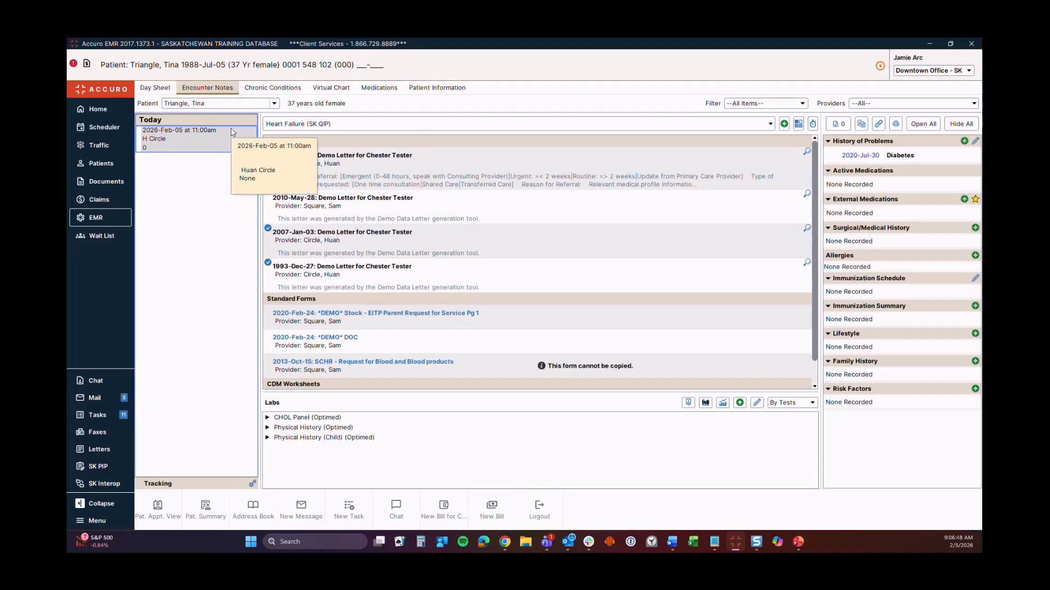
left_click(274, 104)
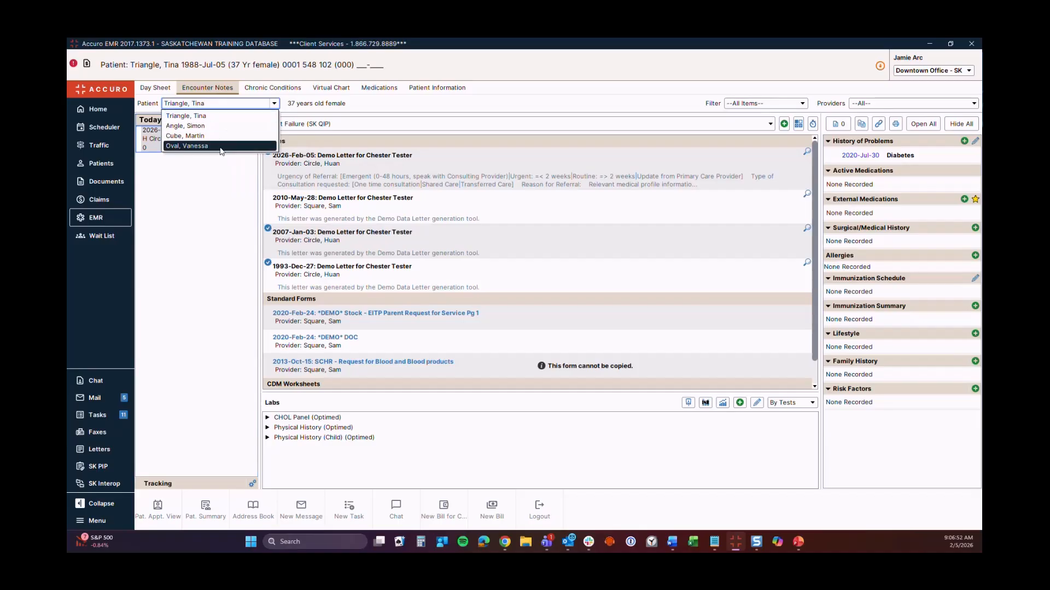
left_click(202, 205)
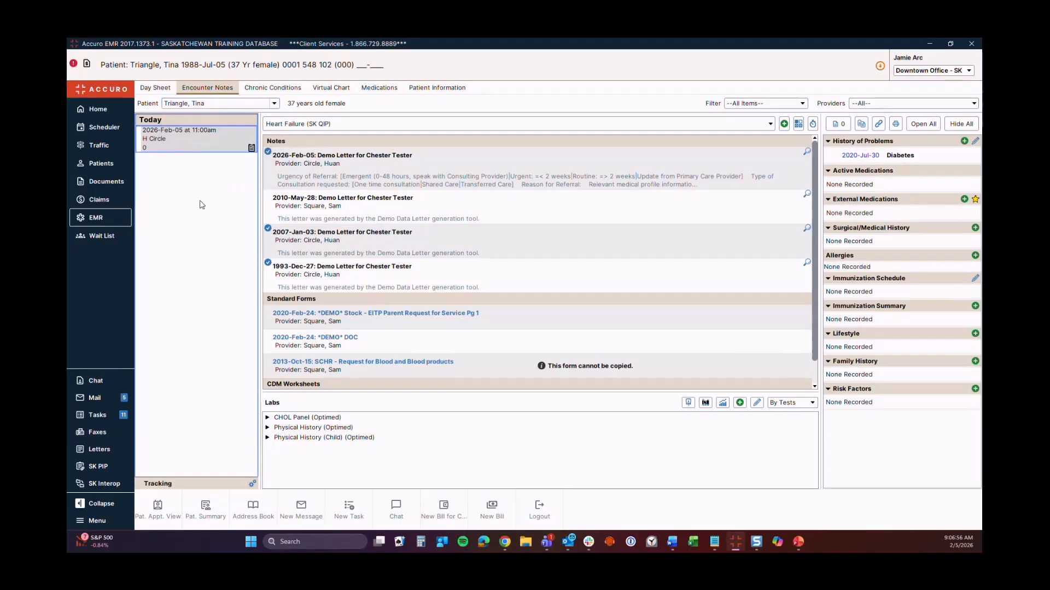
- From the 2026-Feb-05 encounter note, bill procedure 1128 with diagnosis 245 in its claim details, then save and close the claim
left_click(480, 168)
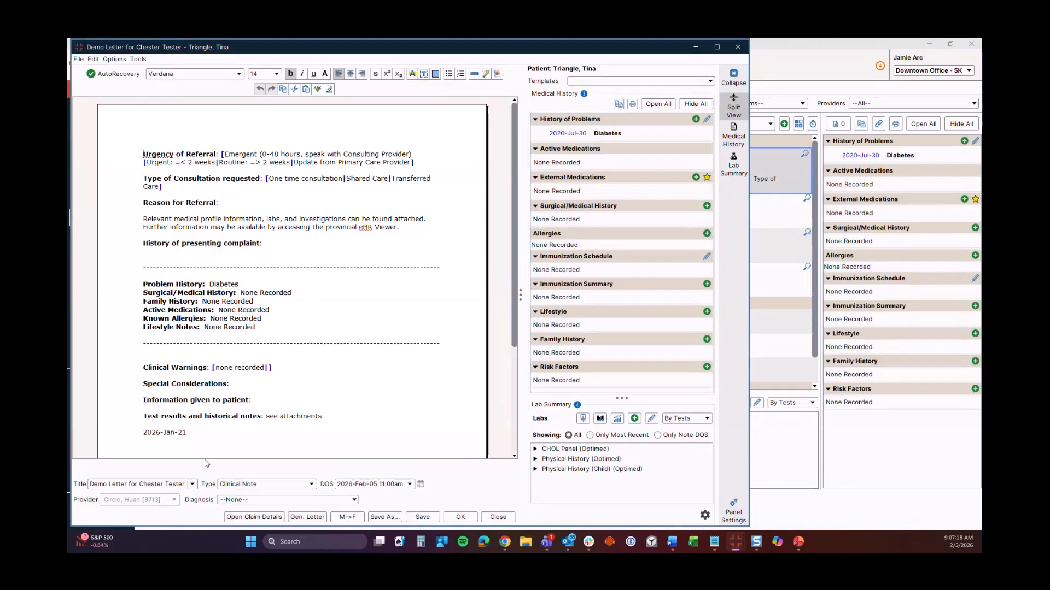
left_click(254, 518)
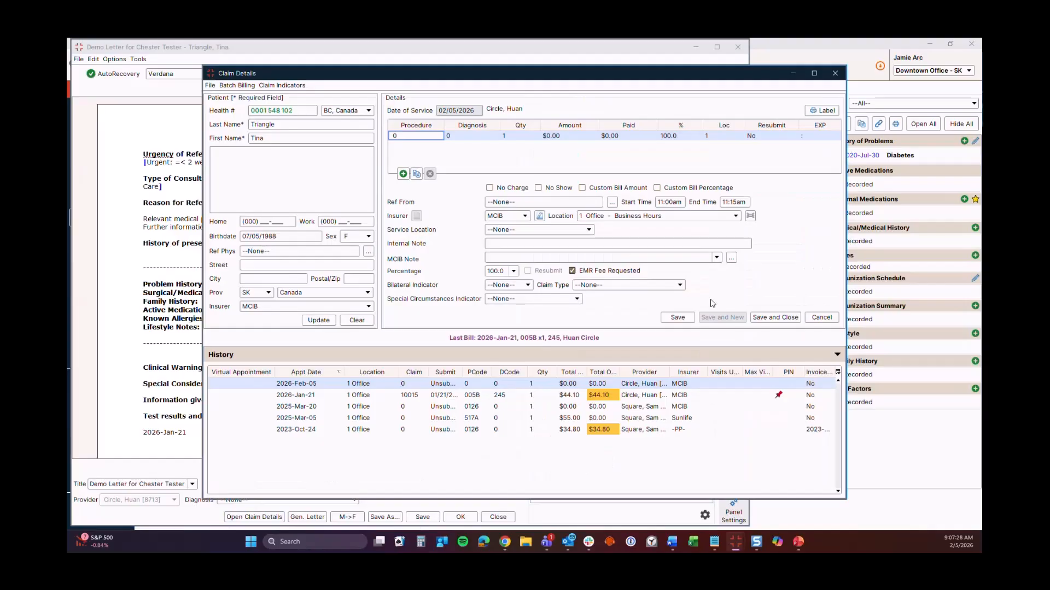
left_click(411, 136)
type("1128")
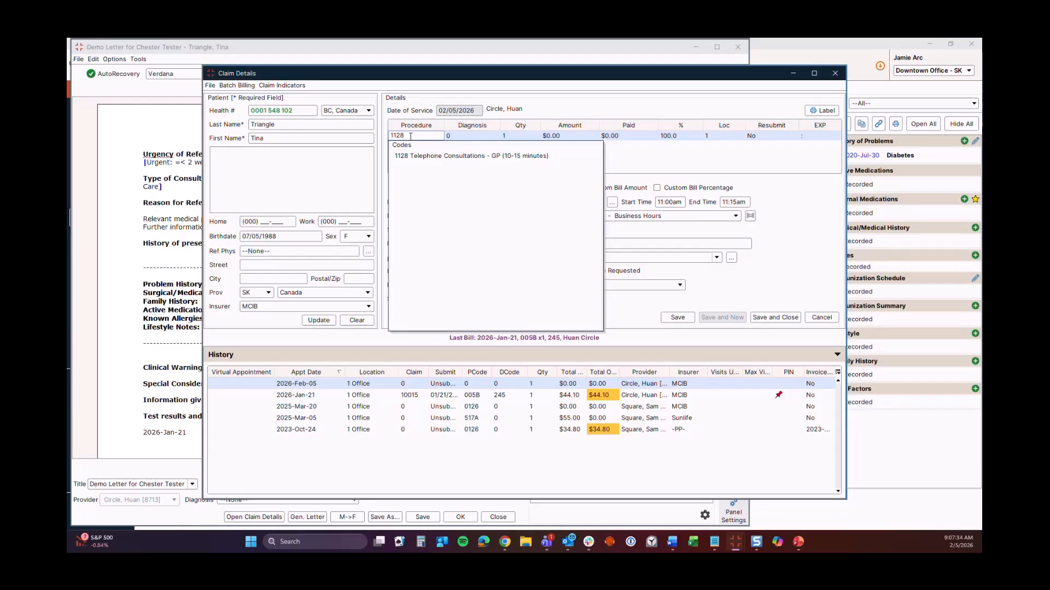
left_click(438, 157)
type("245")
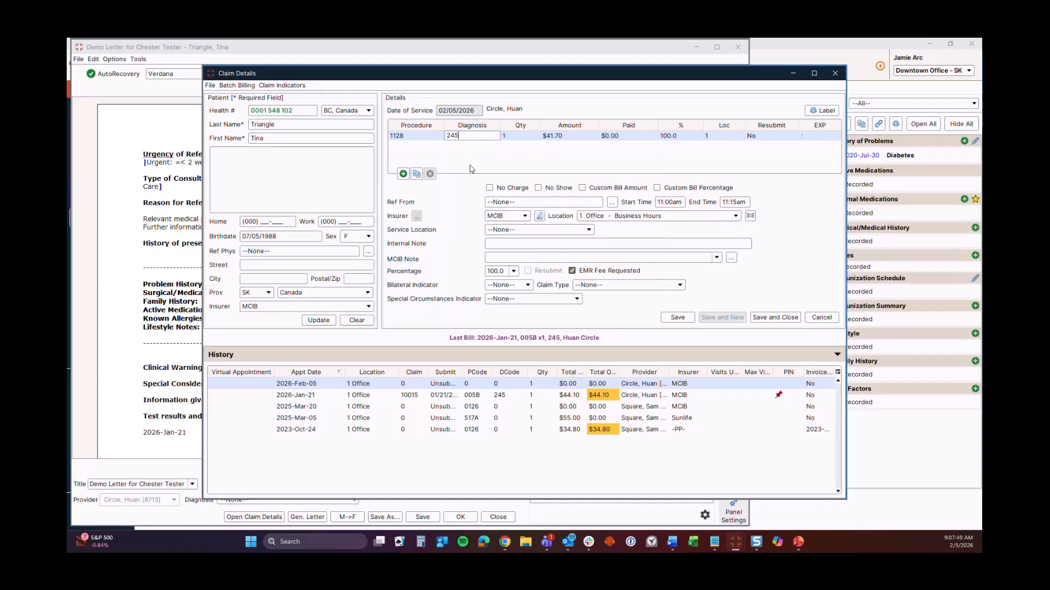
left_click(776, 318)
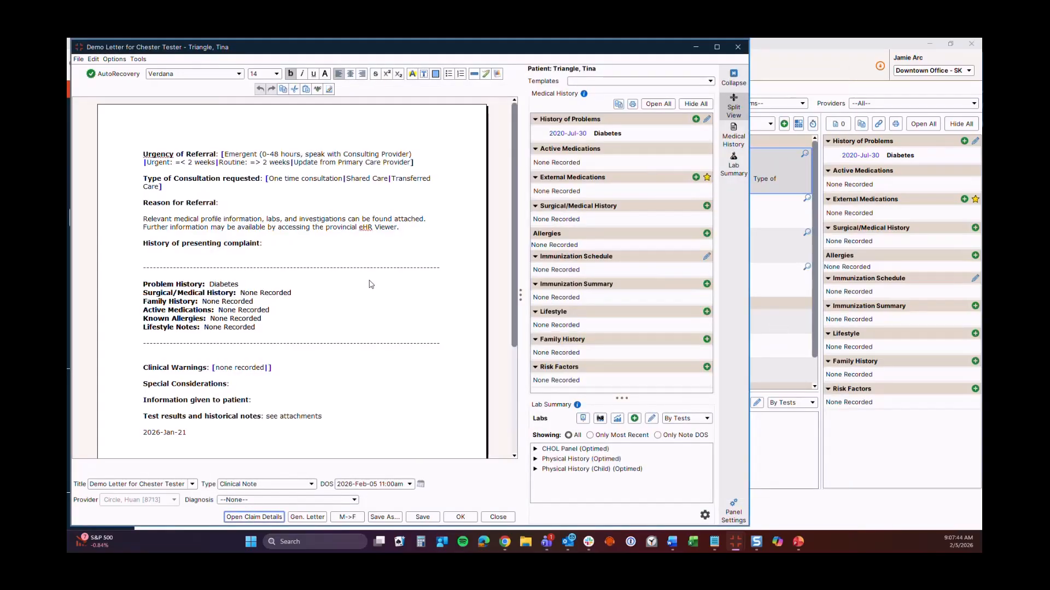
- Save the encounter note without leaving it marked as reviewed and close it
left_click(432, 517)
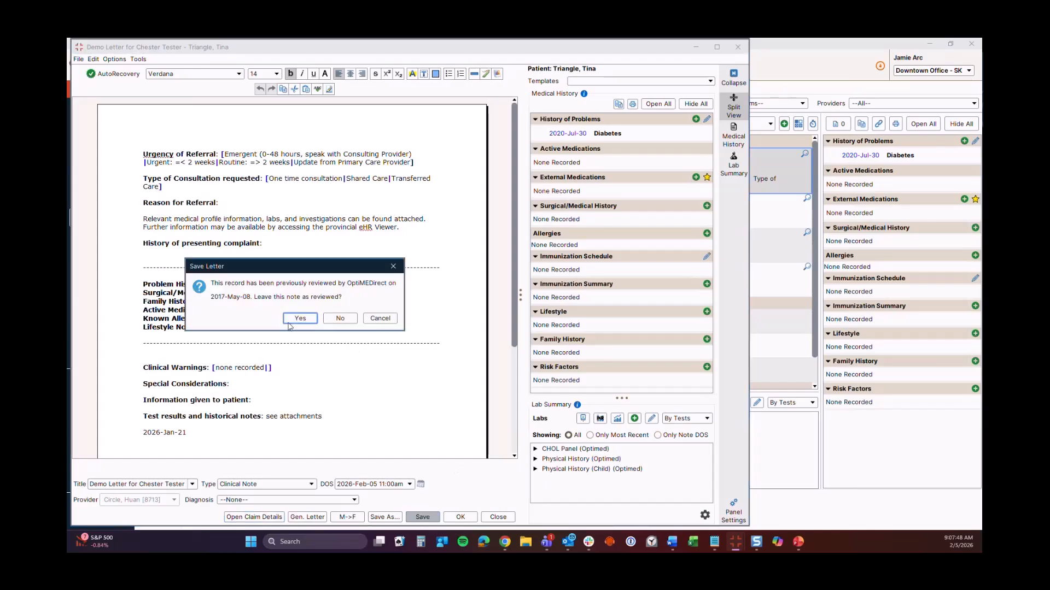
left_click(335, 323)
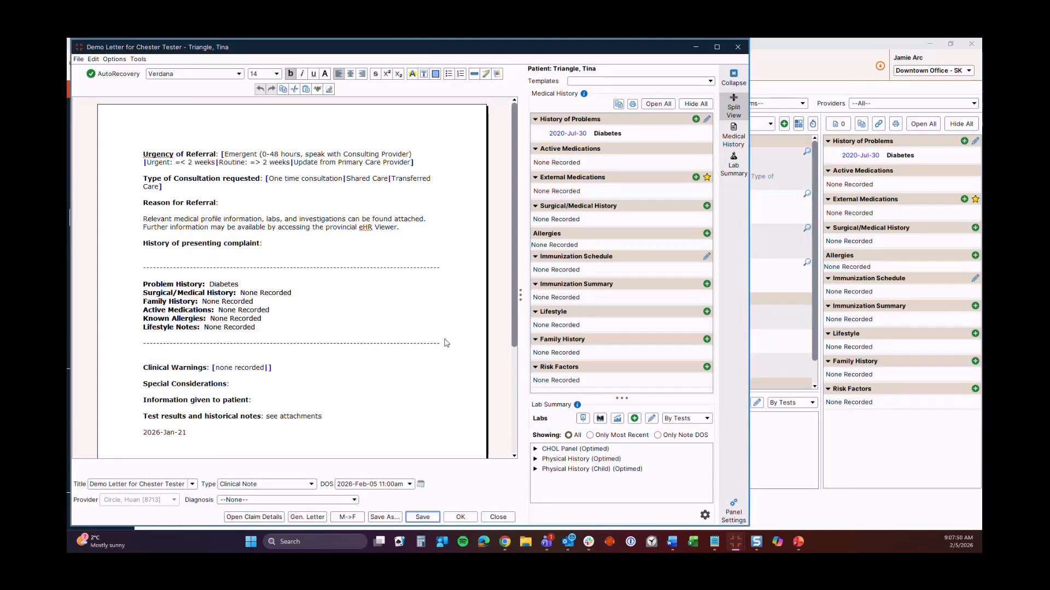
left_click(497, 518)
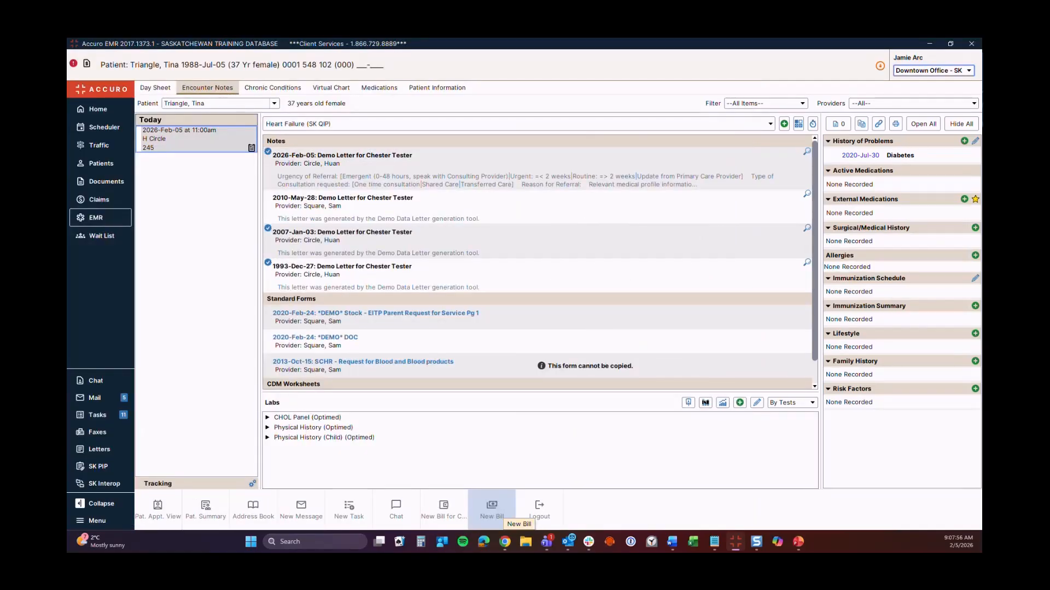
- View the unsubmitted claims, including the editable procedure code and the available claim actions for the 11:15am claim
left_click(95, 200)
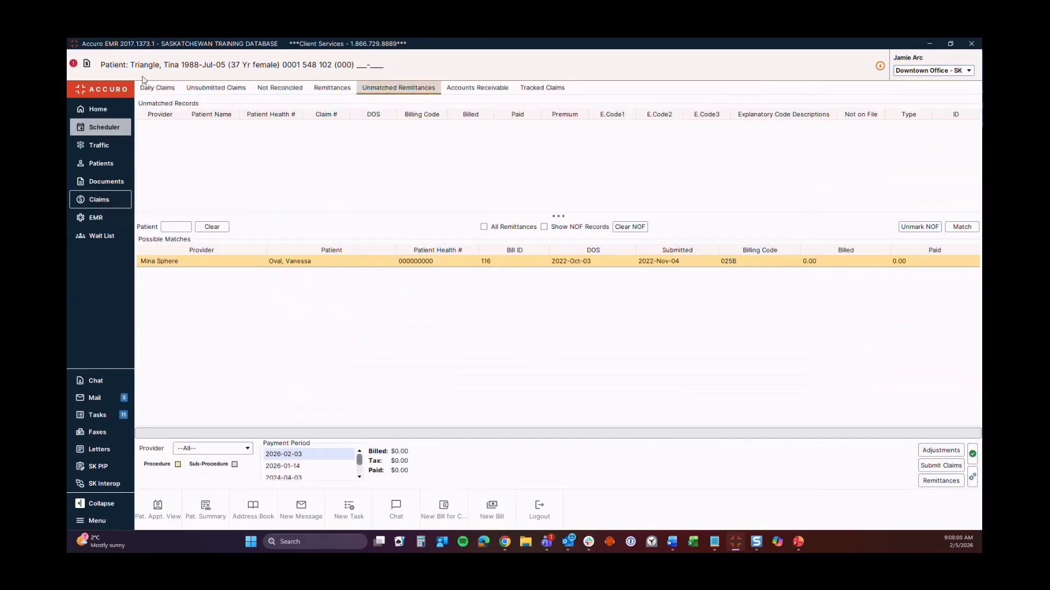
left_click(216, 87)
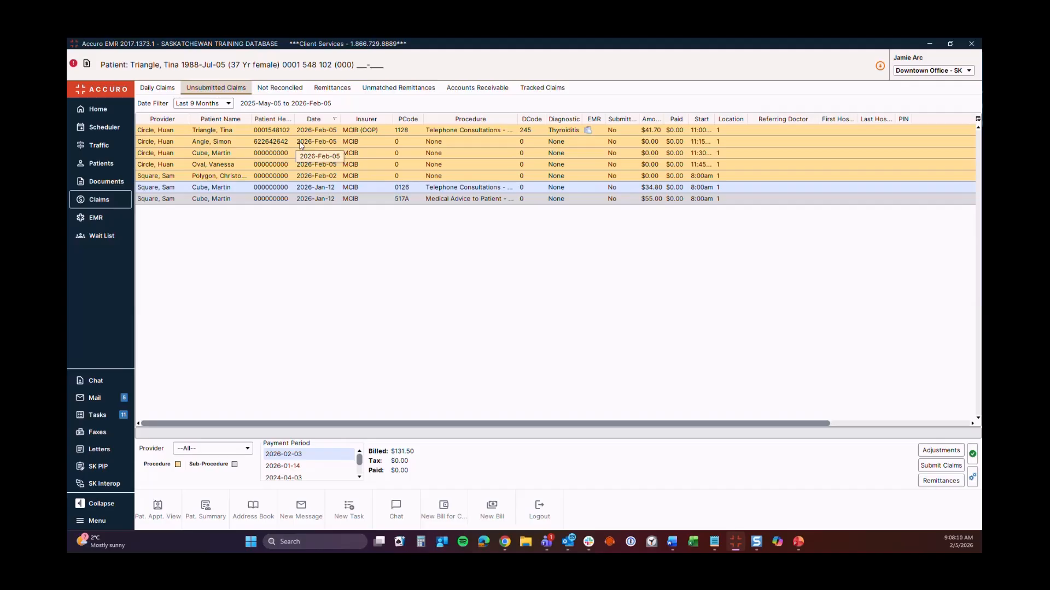
double_click(405, 144)
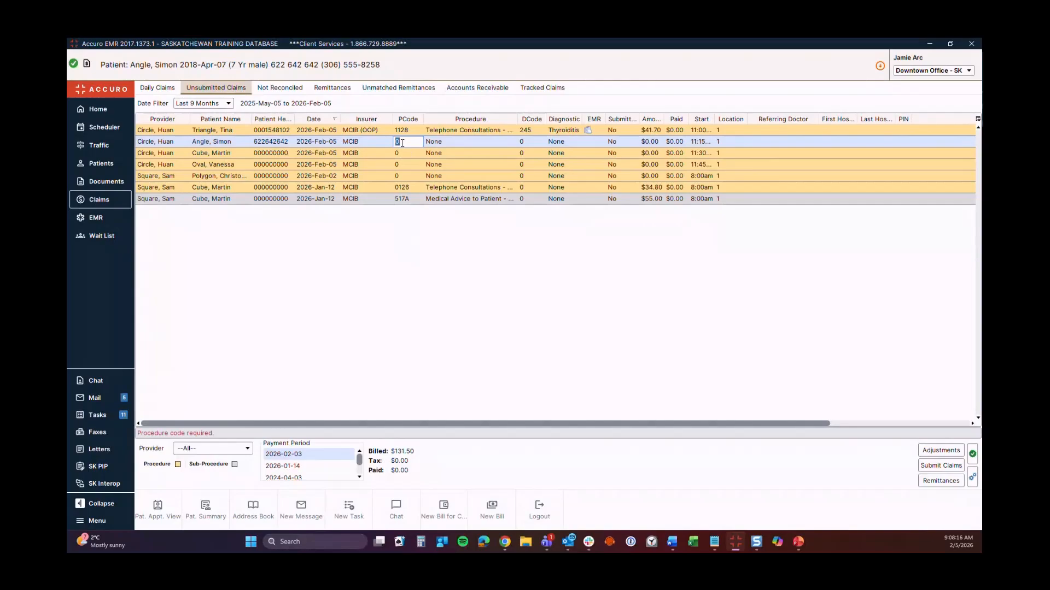
right_click(465, 250)
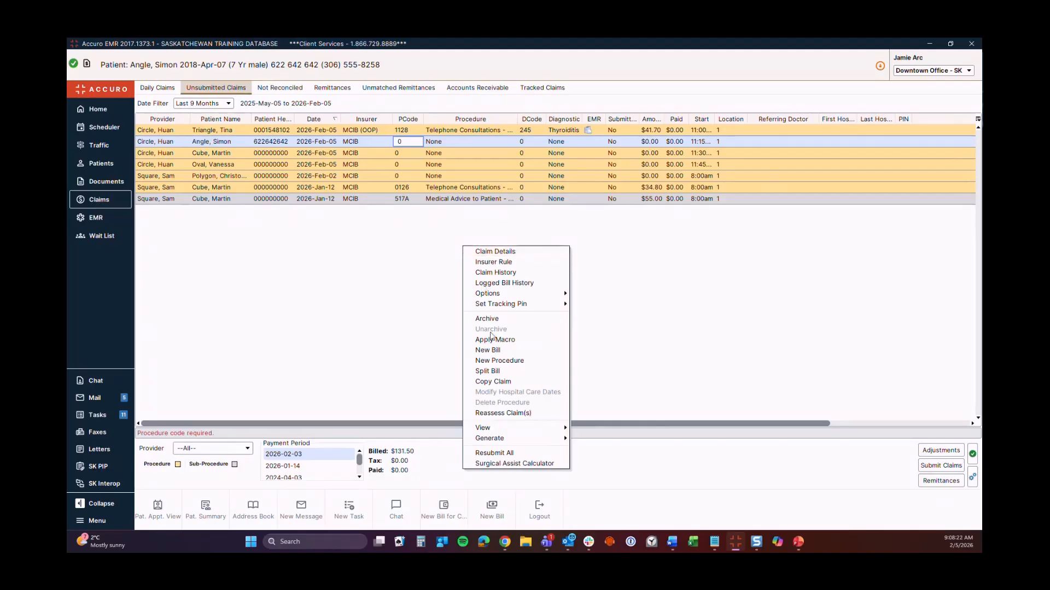
left_click(449, 352)
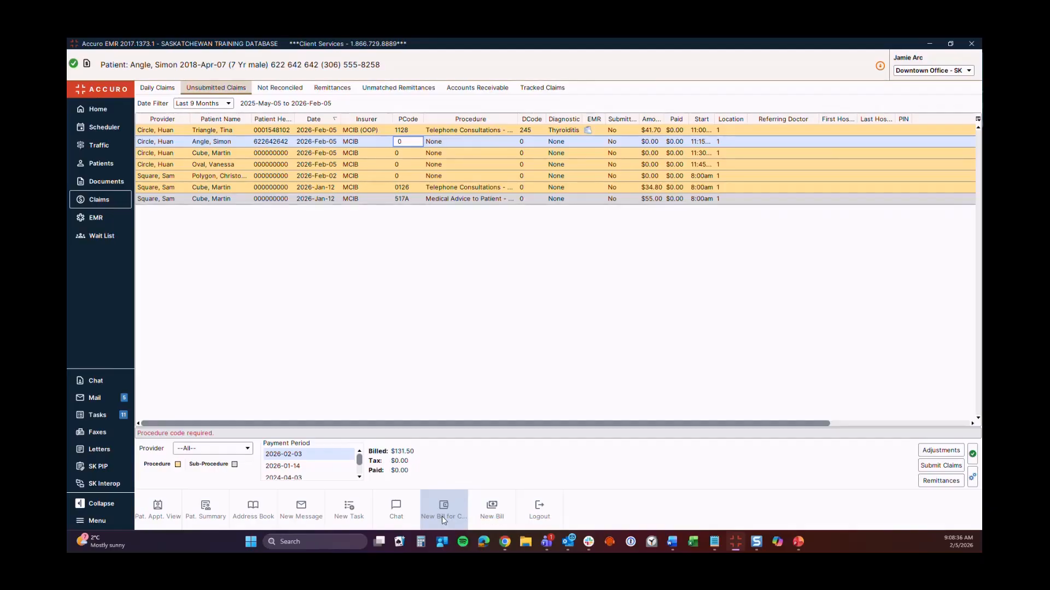
- Start a new bill and search for the patient by last name
left_click(487, 513)
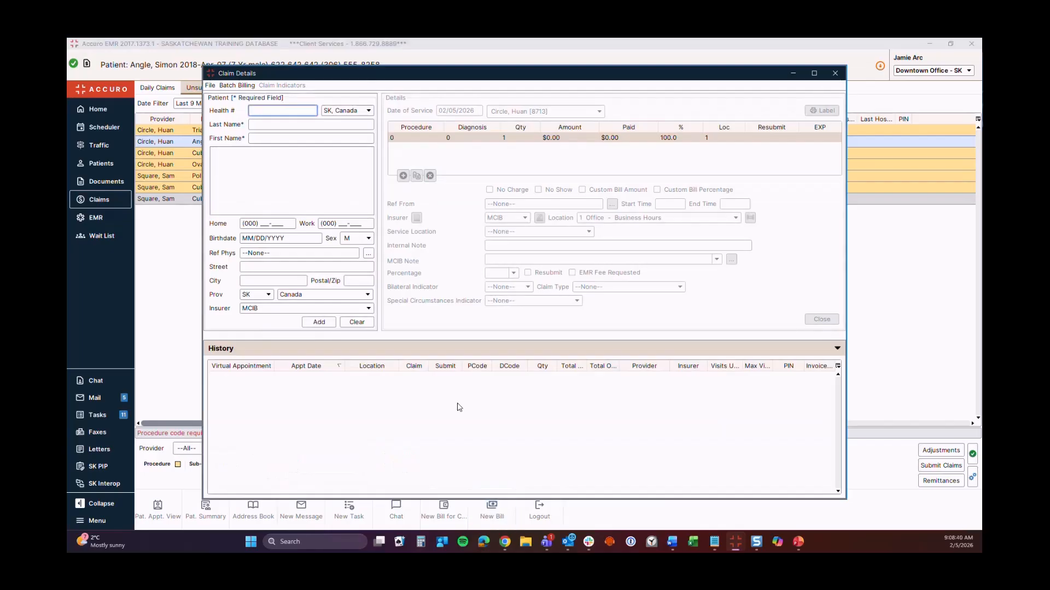
left_click(297, 124)
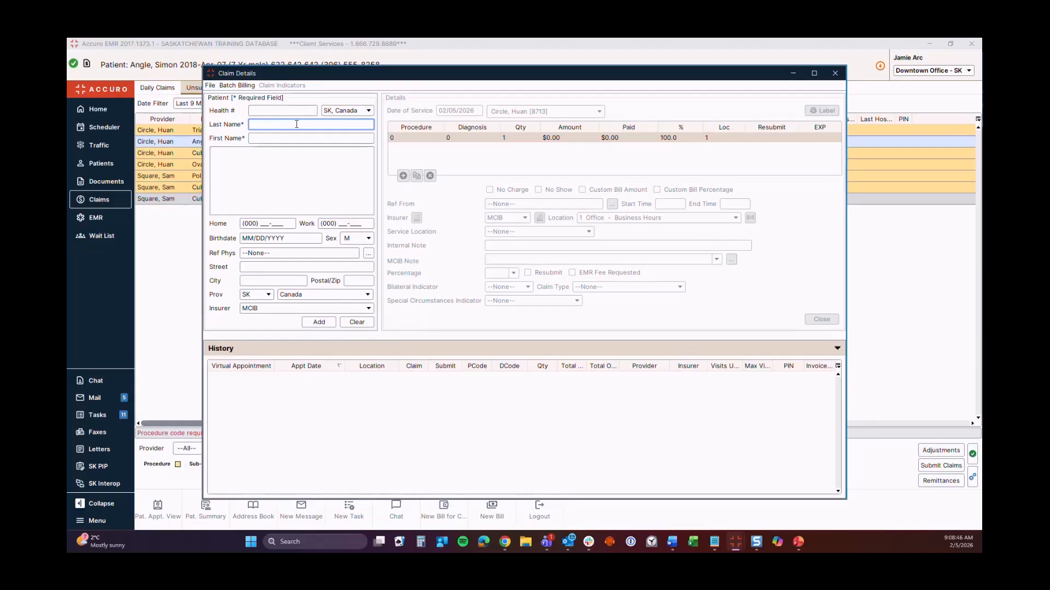
type("line")
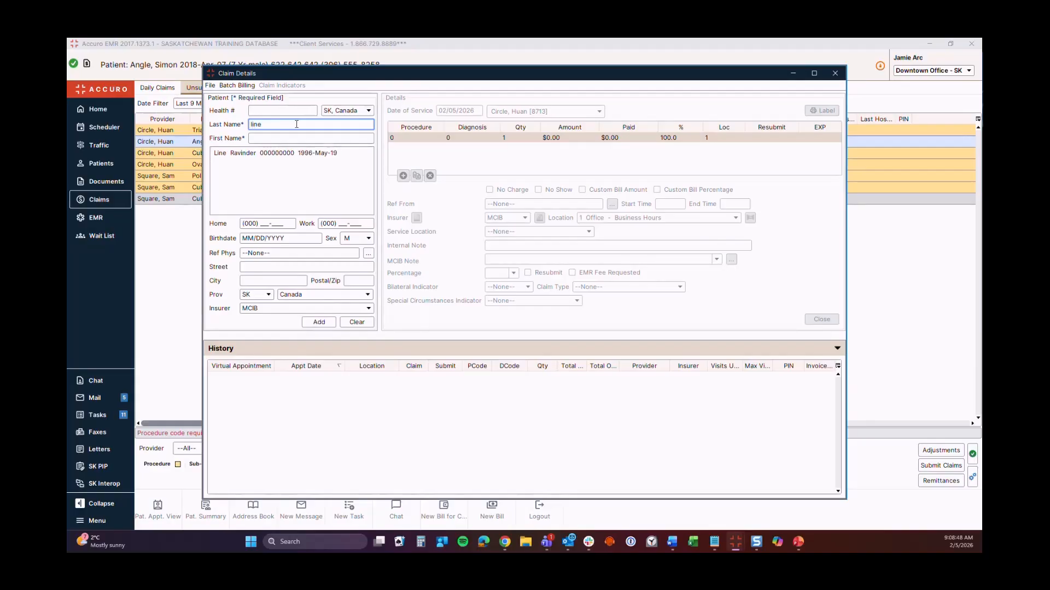
- Clear the last name, view the list of recent patients and close it without choosing one
key("BackSpace")
key("BackSpace")
key("BackSpace")
key("BackSpace")
key("Return")
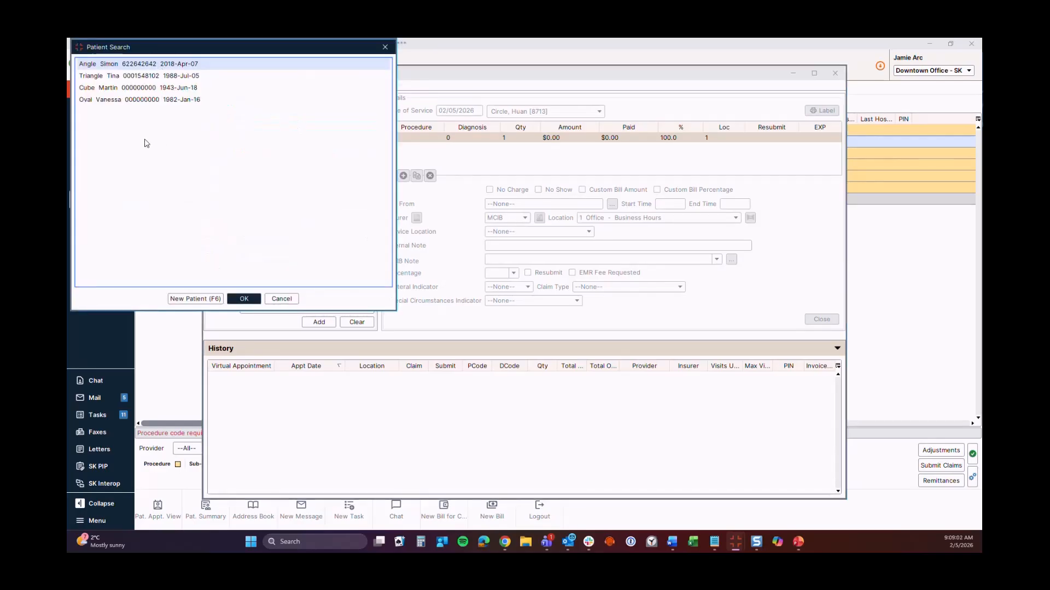
left_click(384, 48)
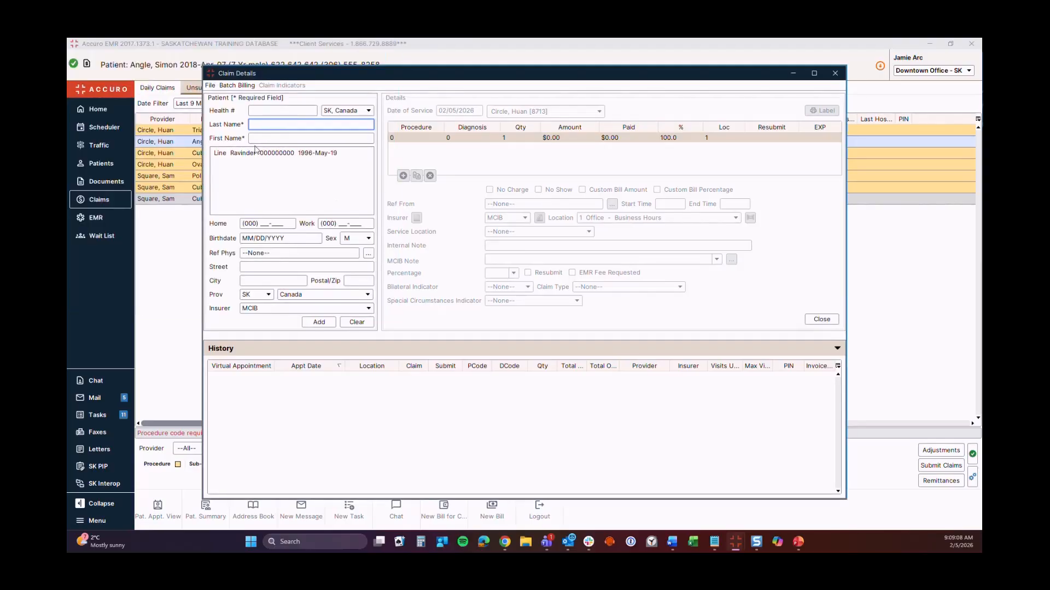
- Load the patient matching the last name search into the bill and enter hospital care procedure code 025B
double_click(285, 155)
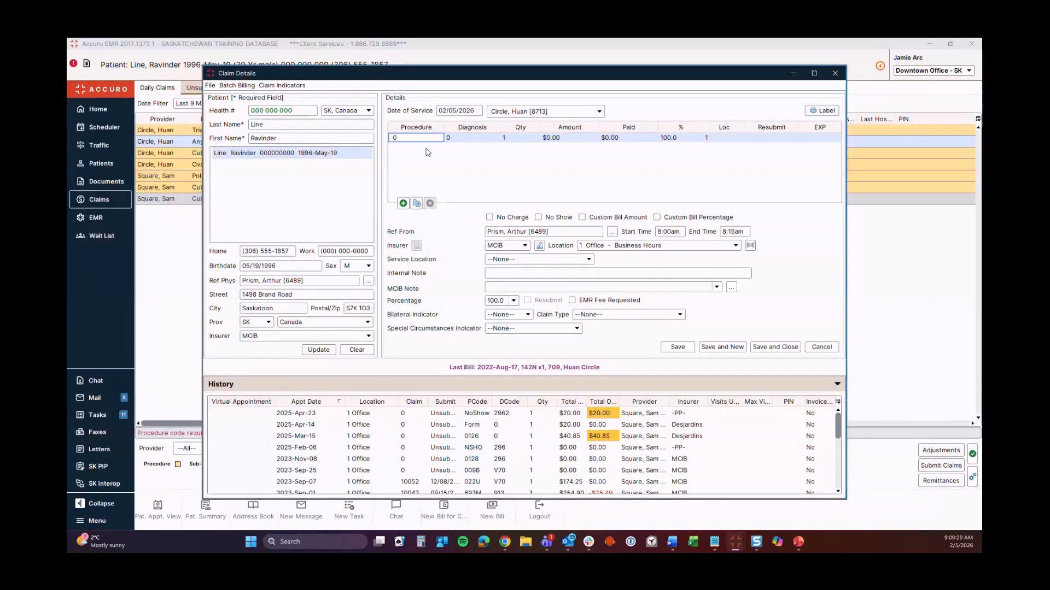
double_click(407, 137)
type("25")
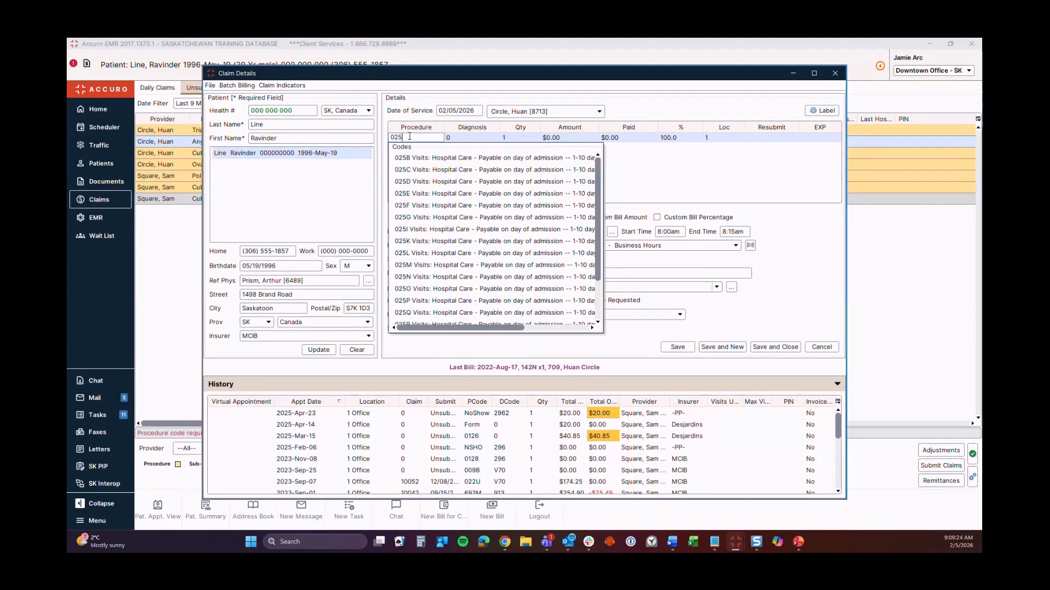
type("b")
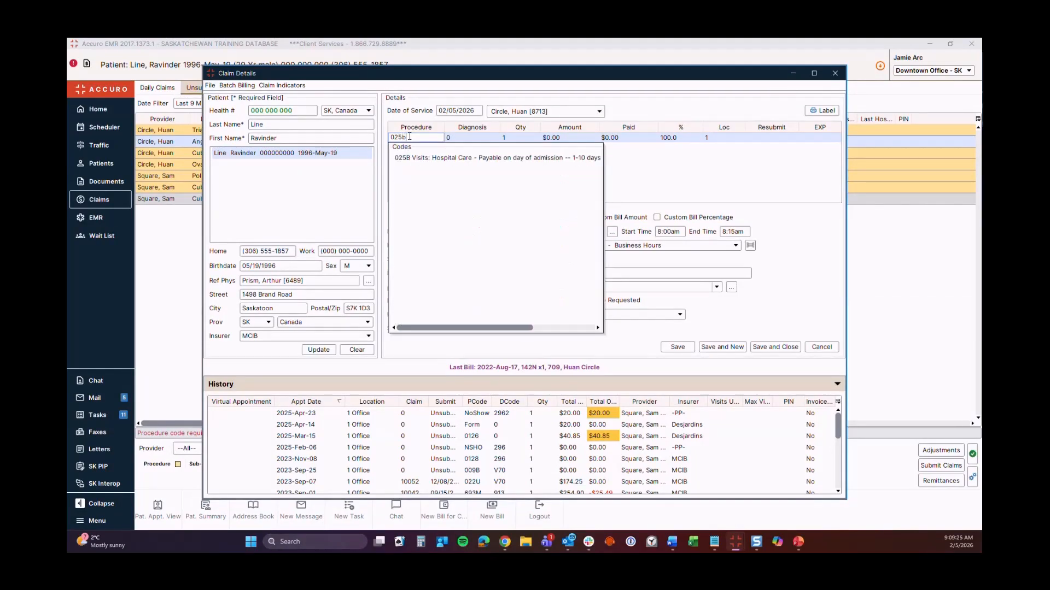
left_click(441, 159)
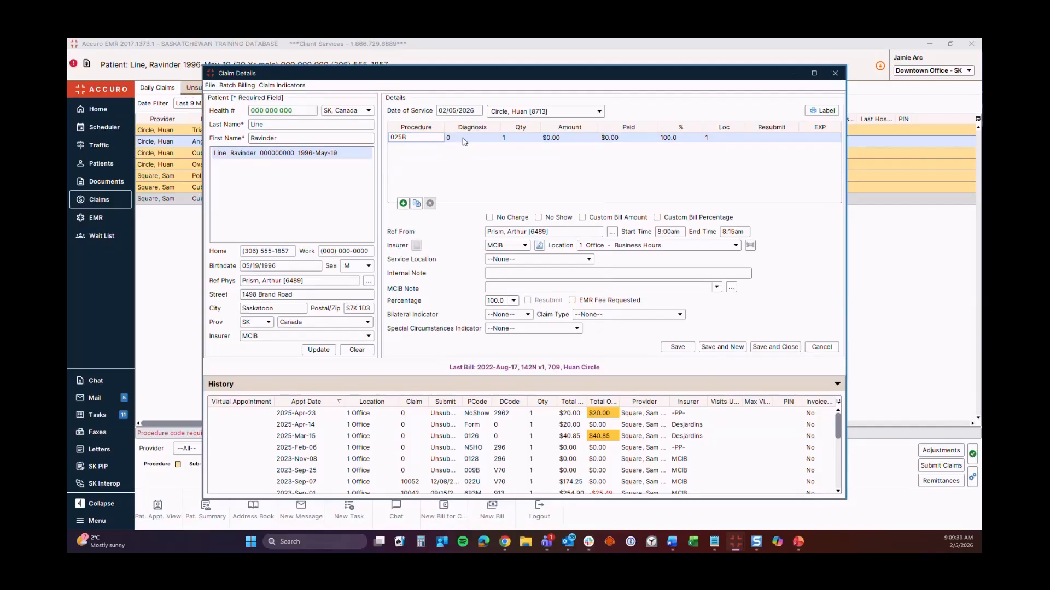
key("Tab")
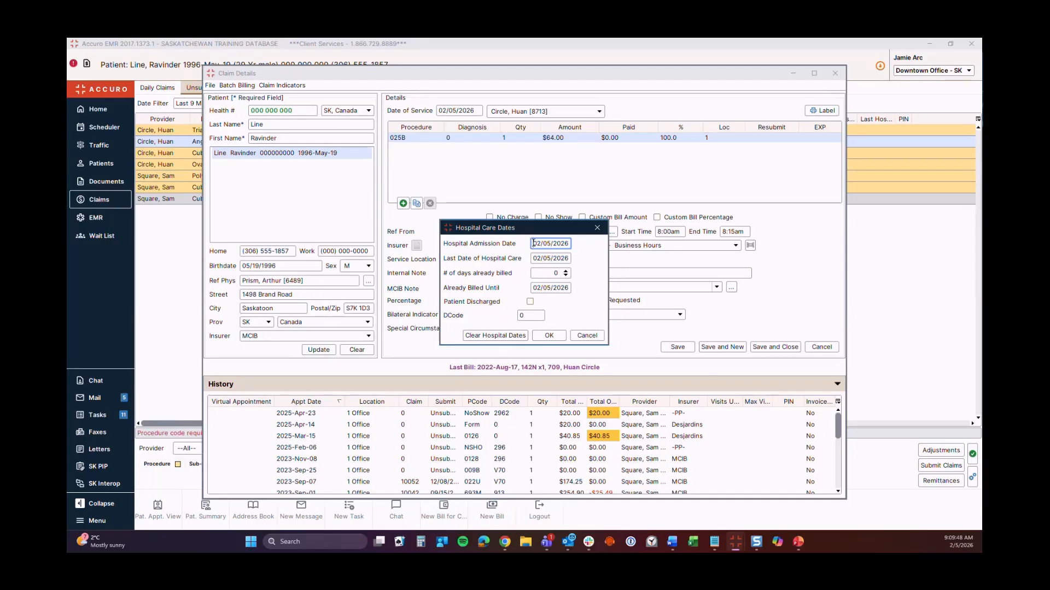
- Set the hospital admission date to 01/05/2026, the last date of hospital care to 02/28/2026 and the number of days already billed to 4
type("0105")
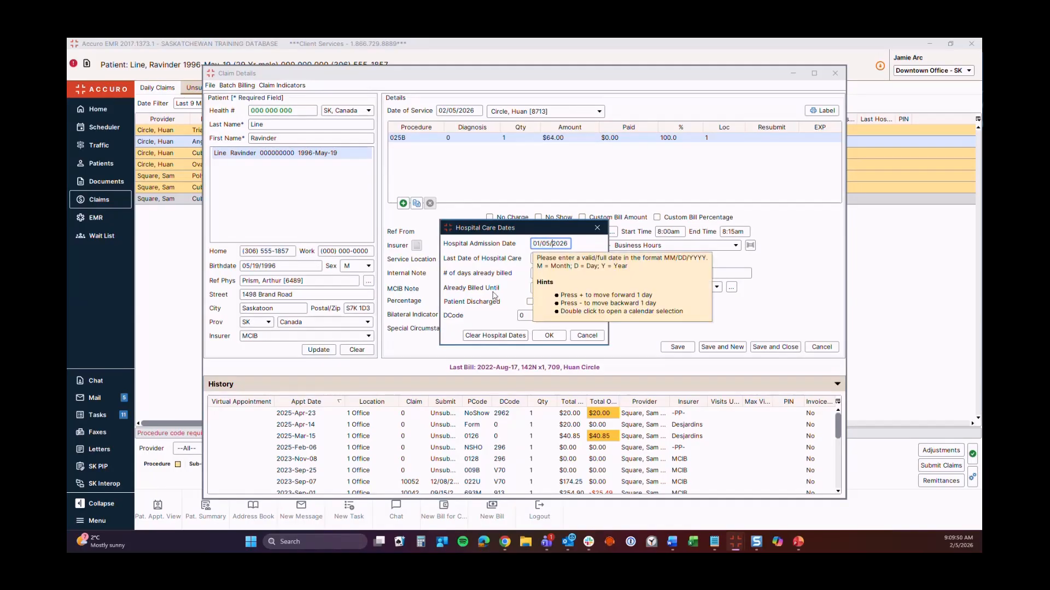
left_click(533, 258)
type("02/28/2026")
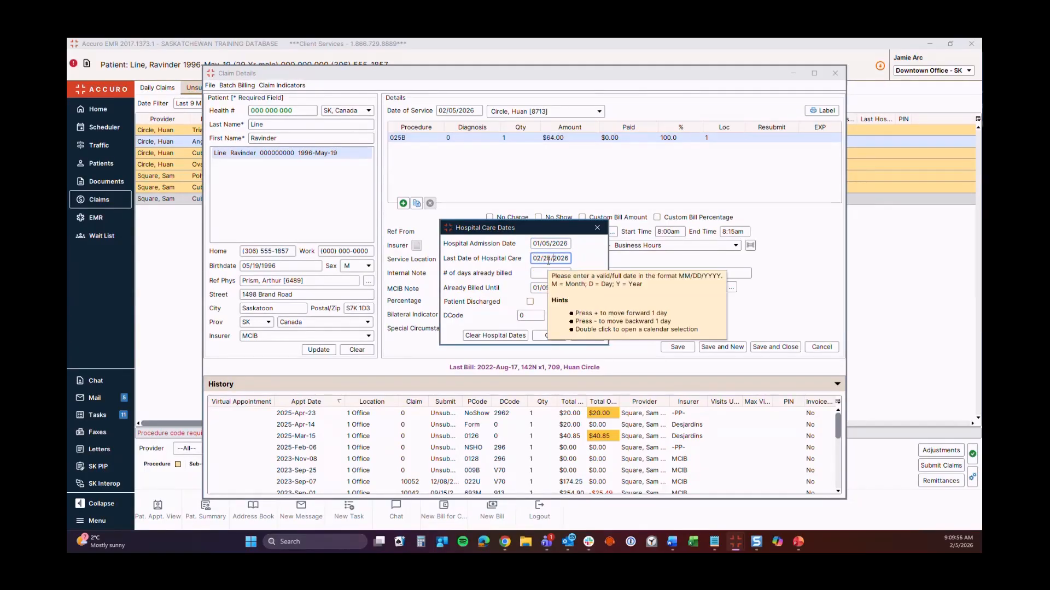
left_click(561, 272)
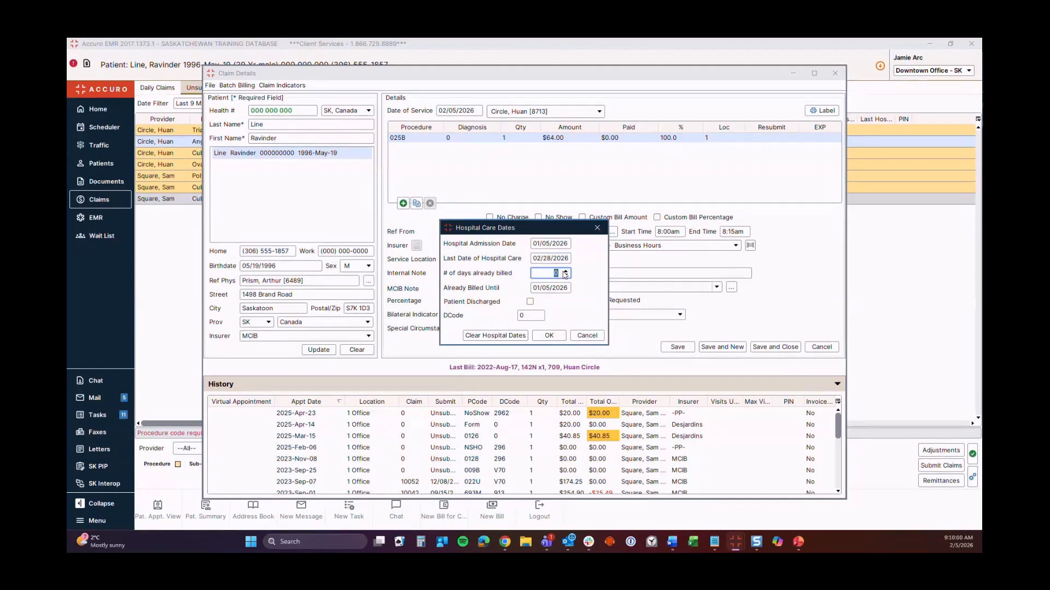
type("4")
key("Tab")
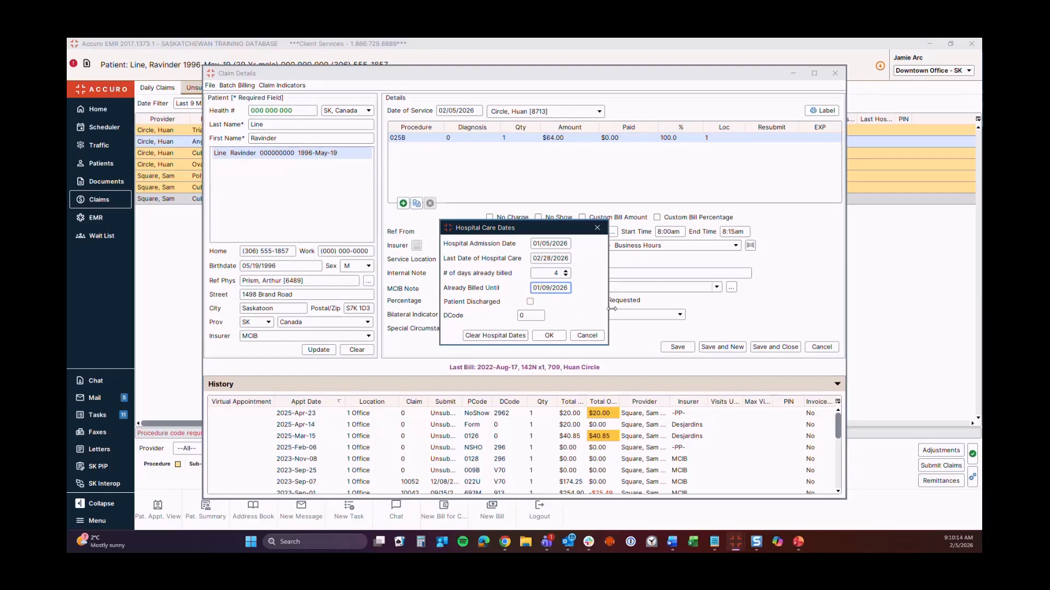
- Mark the patient as discharged and enter diagnosis code 250 for the hospital care
left_click(531, 303)
left_click(521, 316)
type("25")
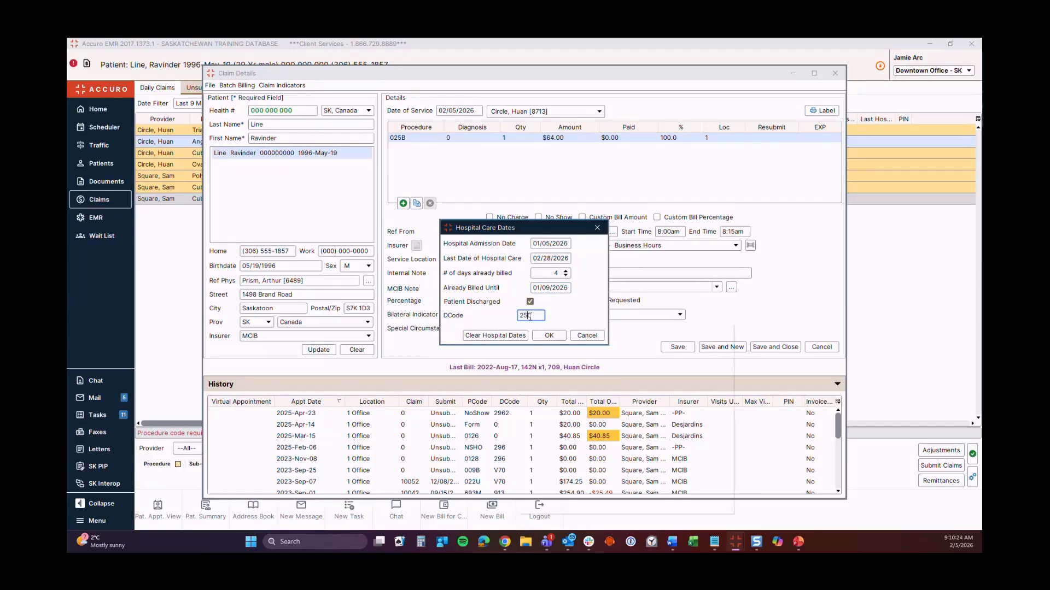
left_click(527, 363)
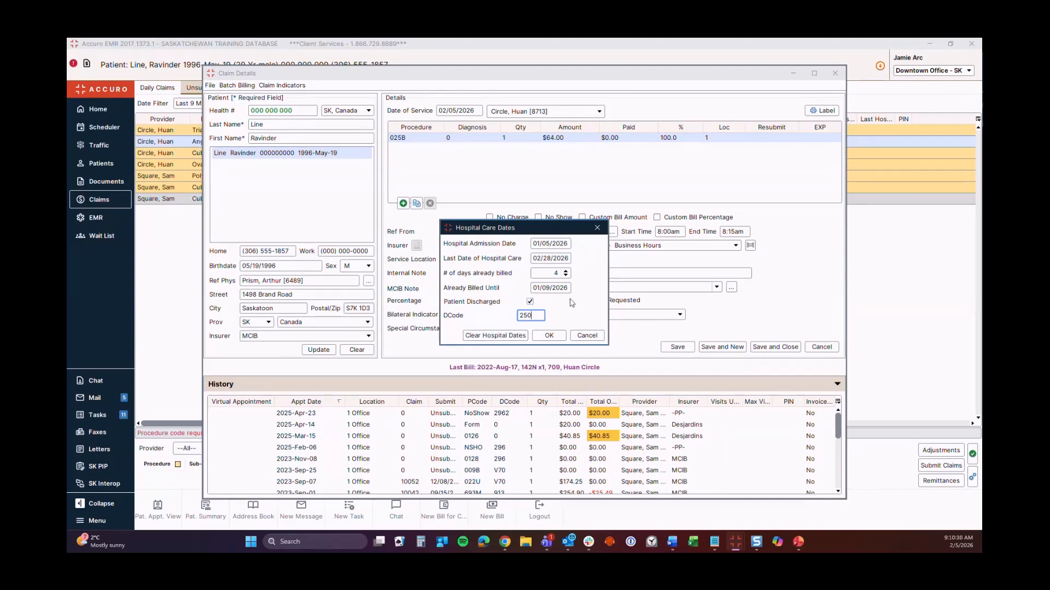
- Correct the last date of hospital care to 01/28/2026 and accept billing for the hospital care dates
left_click(549, 256)
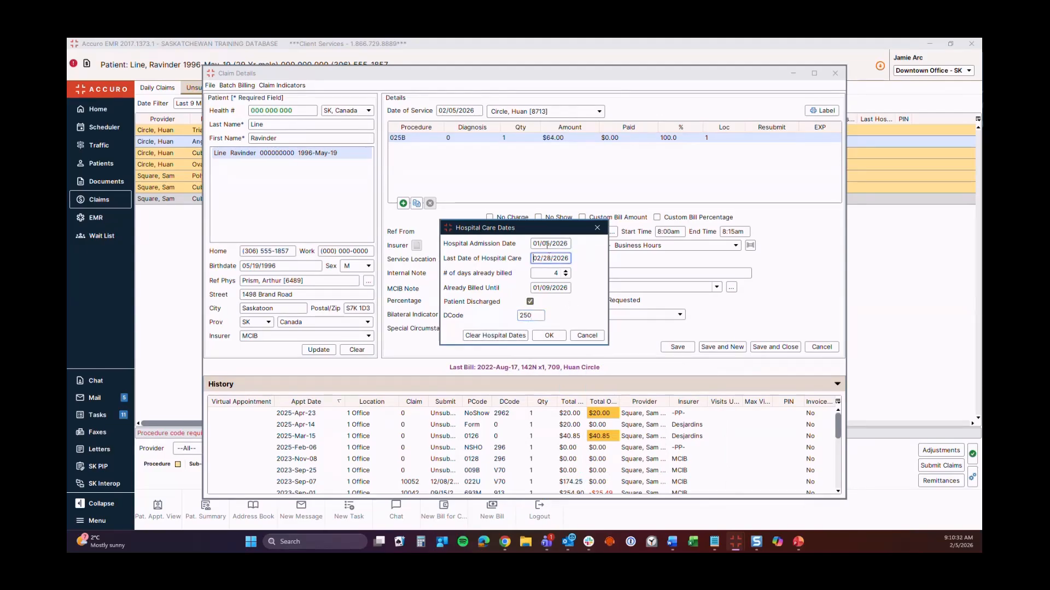
left_click(556, 338)
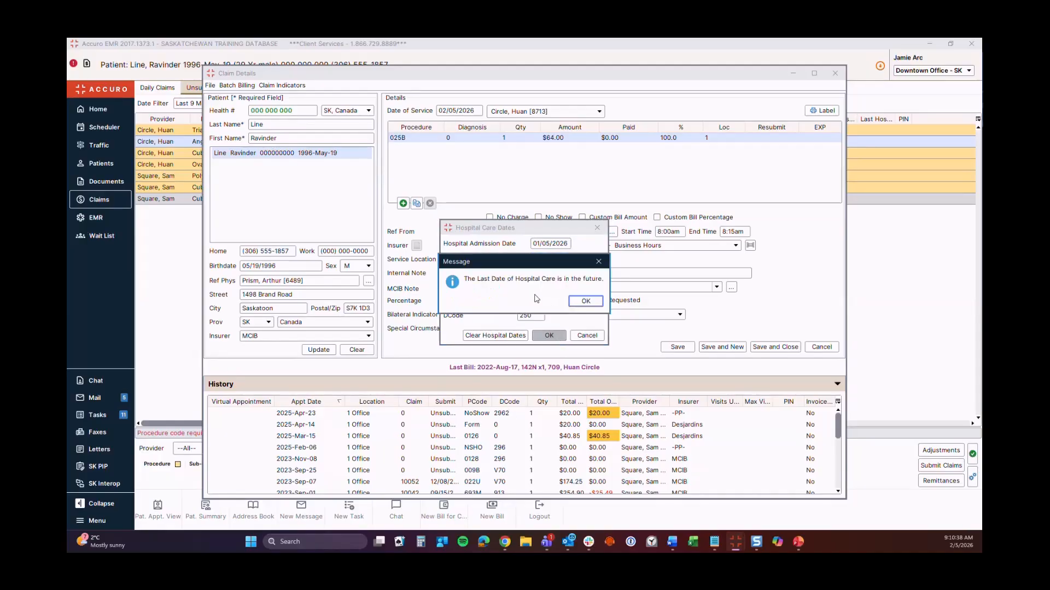
left_click(579, 303)
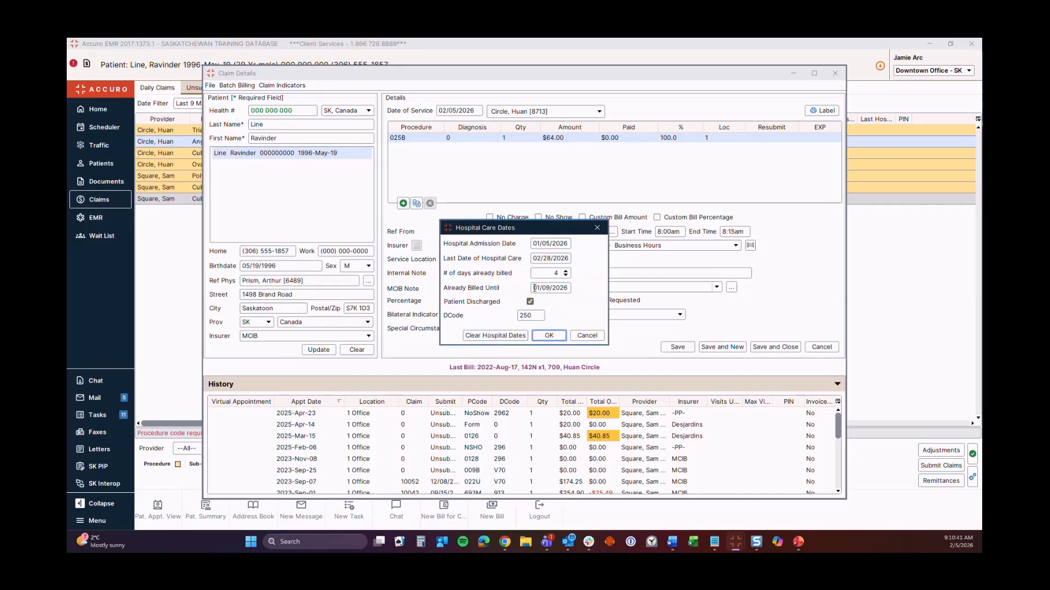
type("01")
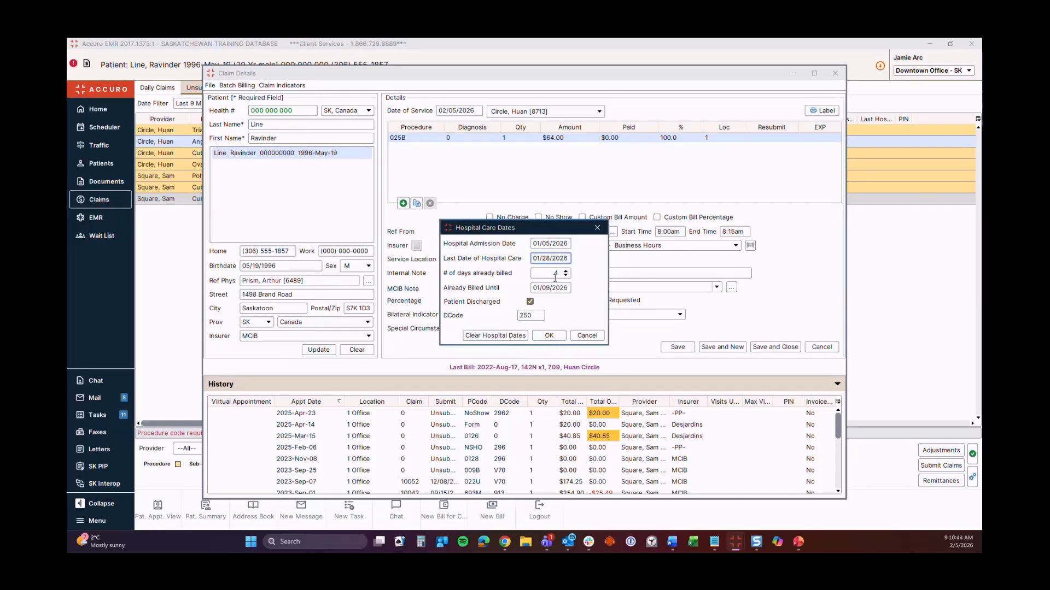
left_click(548, 336)
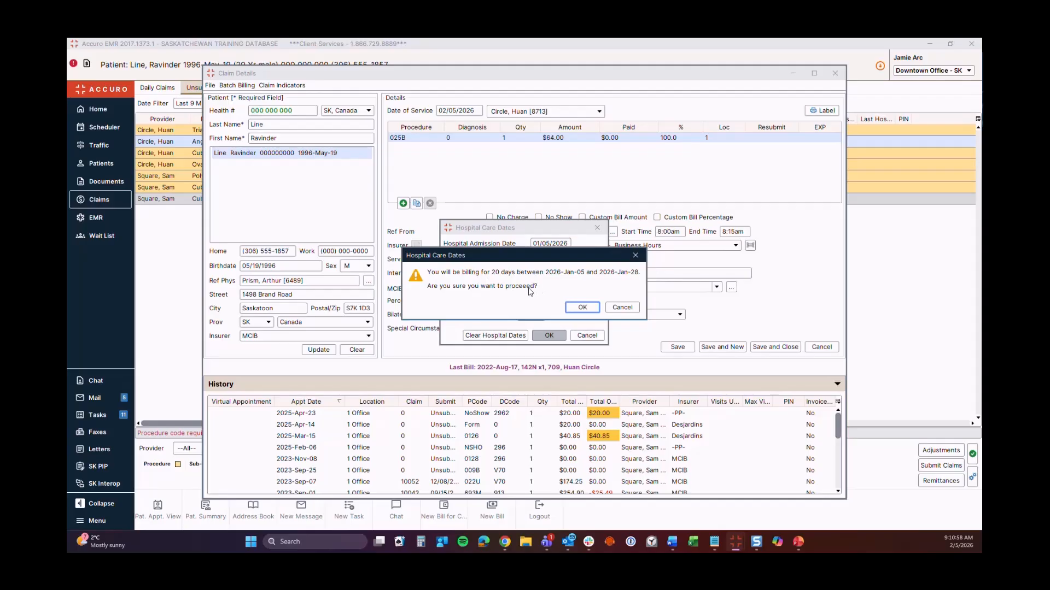
left_click(580, 308)
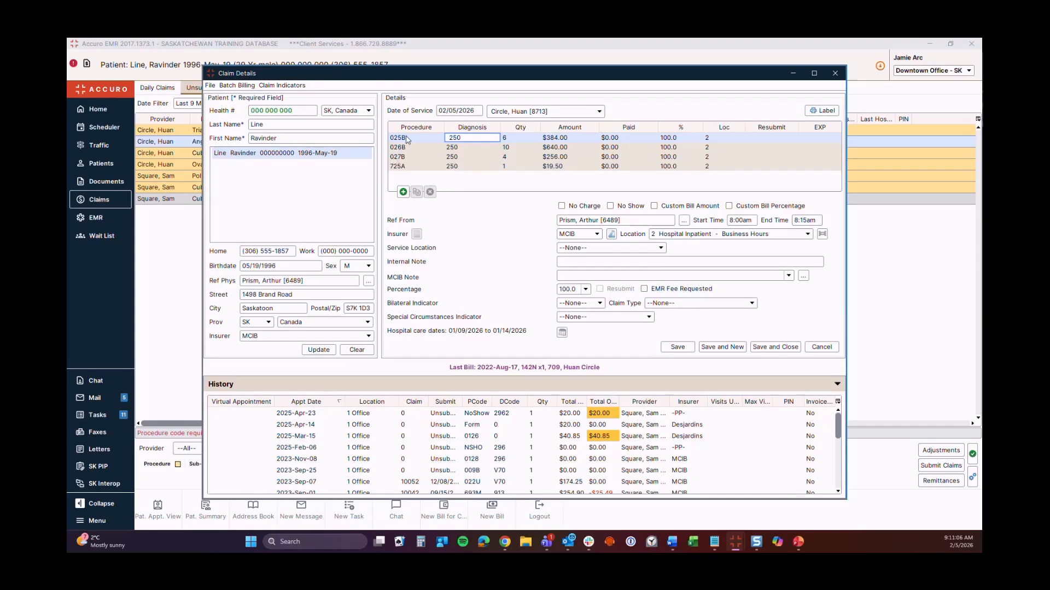
- Review the diagnosis, quantity and hospital care dates of the 025B, 026B, 027B and 725A lines, and check the referring physician
left_click(516, 141)
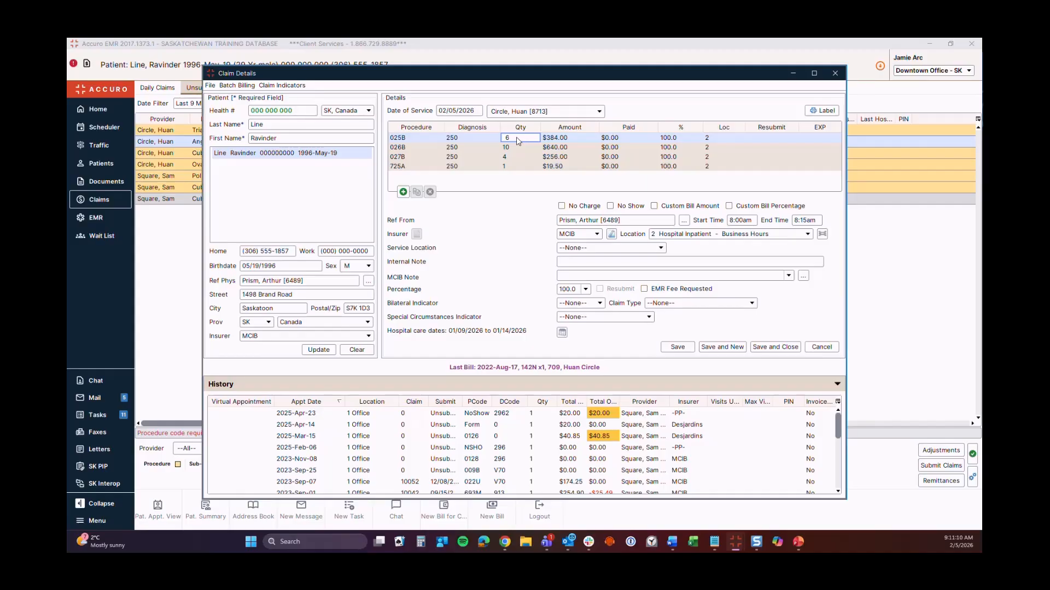
left_click(459, 149)
left_click(466, 157)
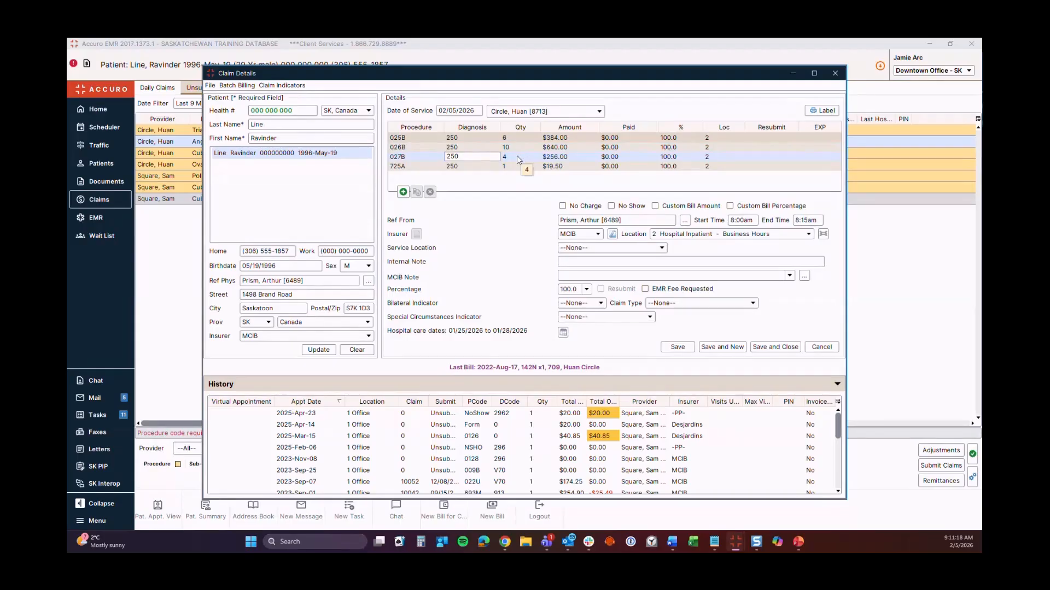
left_click(461, 166)
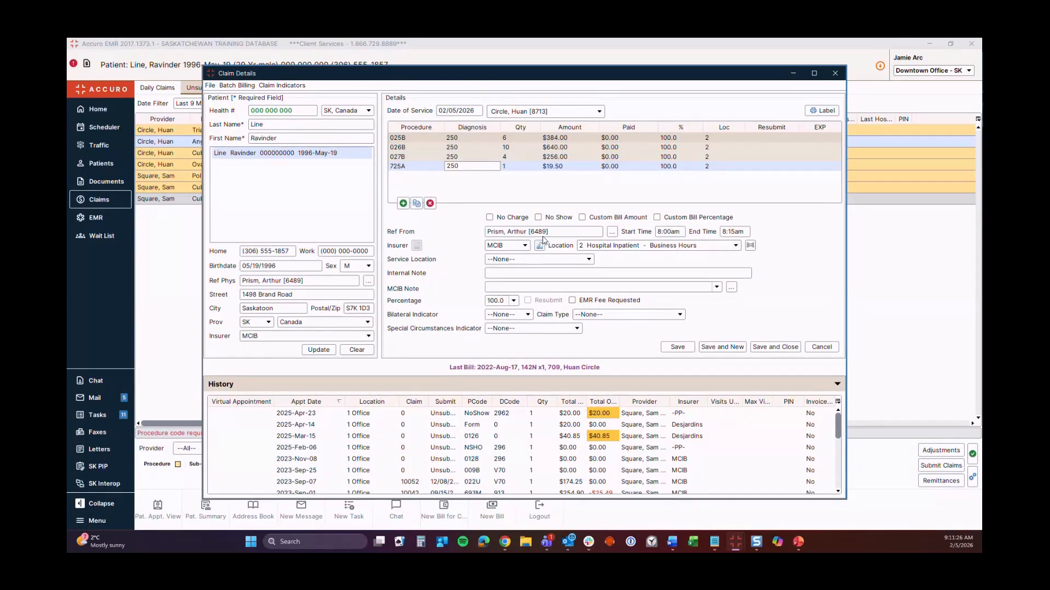
left_click(528, 232)
left_click(529, 231)
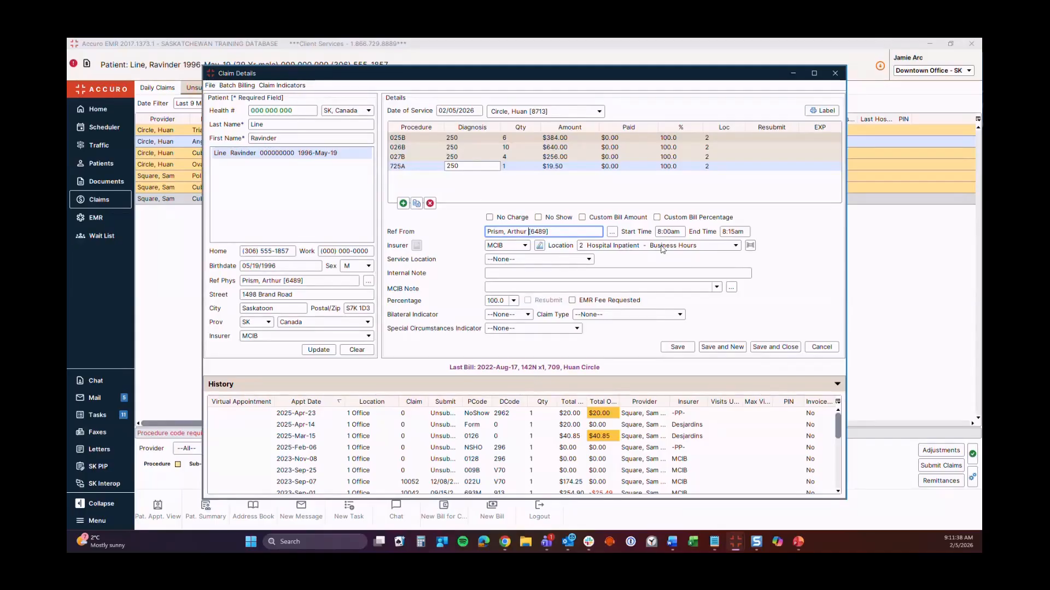
- Set the location of the 026B procedure line to B In-Hospital - Evenings, Weekends, Stats
left_click(472, 138)
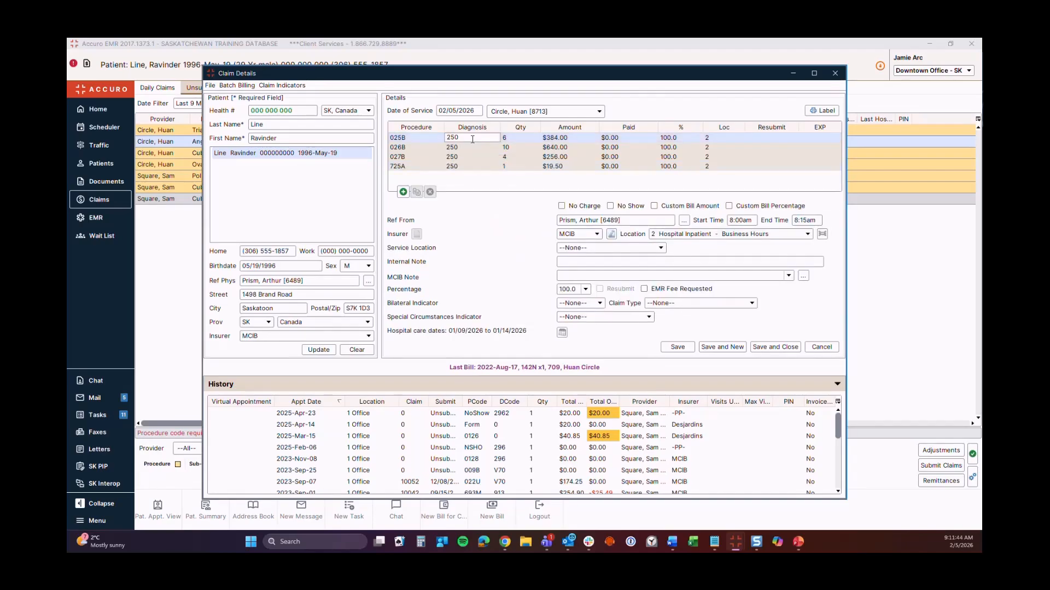
left_click(476, 147)
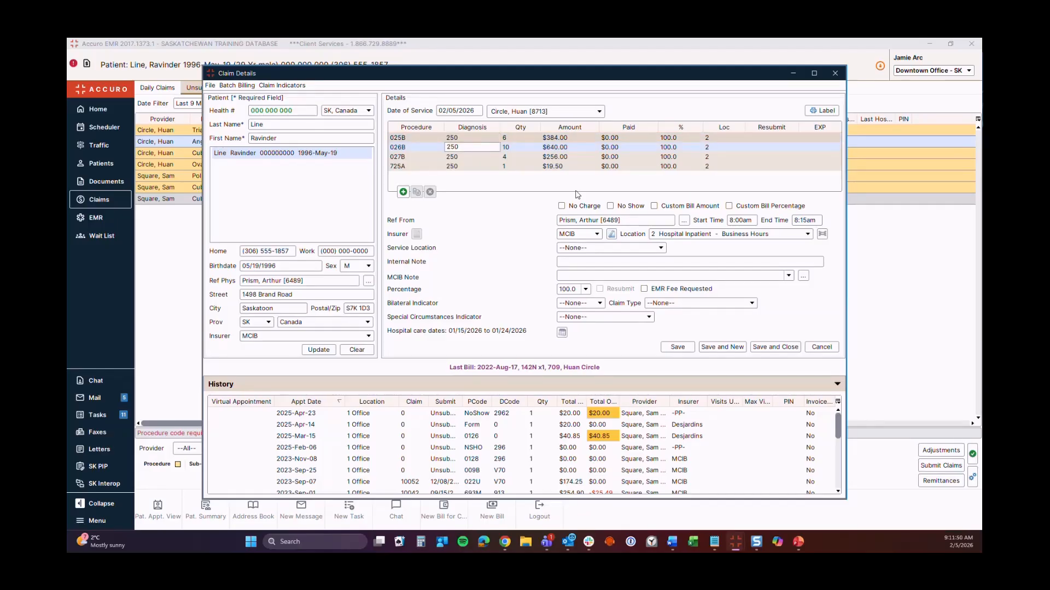
left_click(822, 236)
left_click(754, 237)
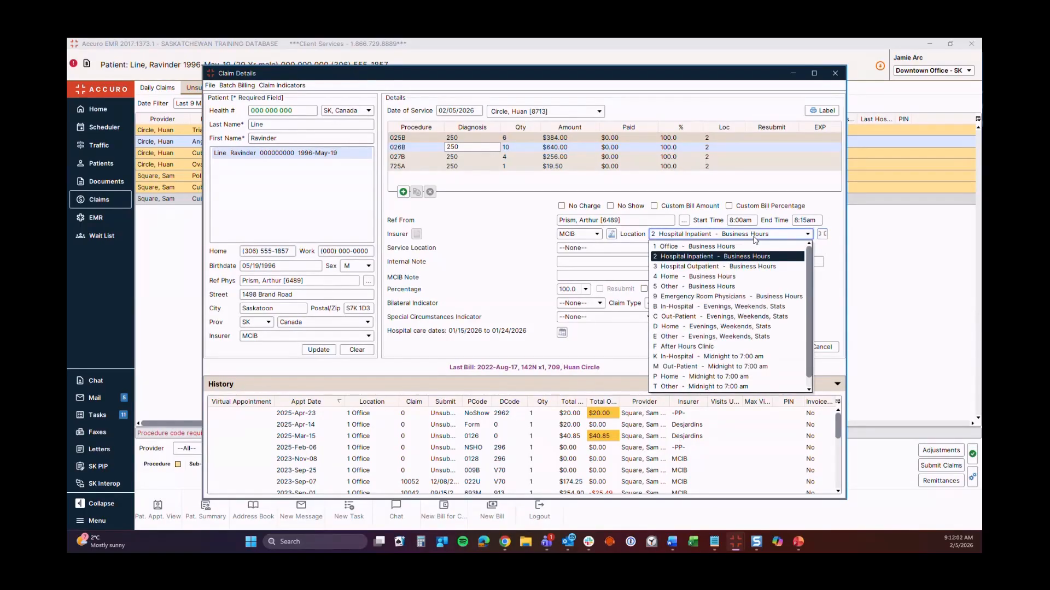
left_click(717, 307)
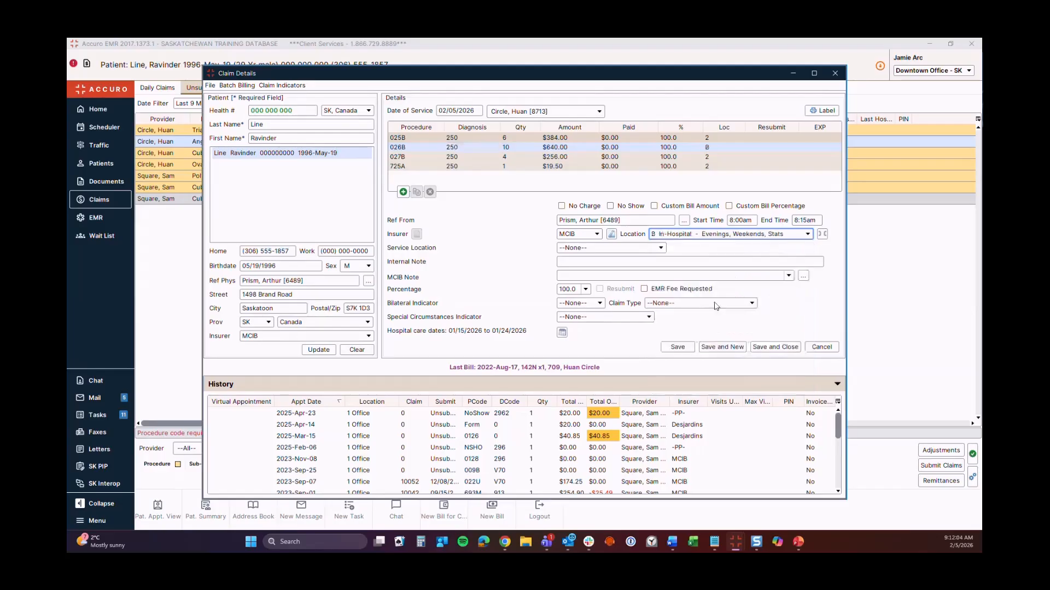
- Compare the location and hospital care dates of the 025B, 026B and 027B lines
left_click(523, 140)
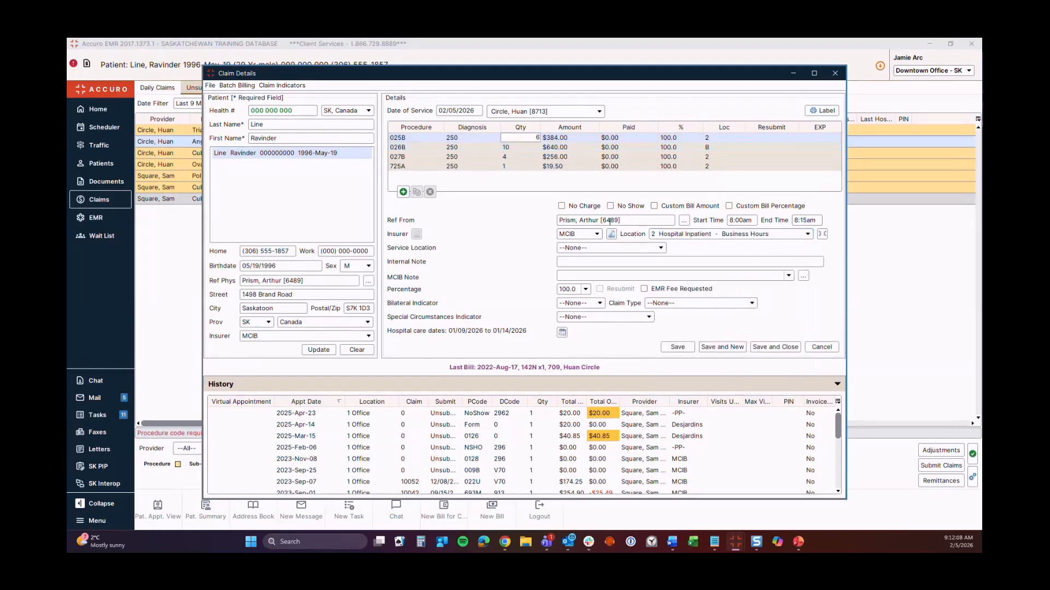
key("Return")
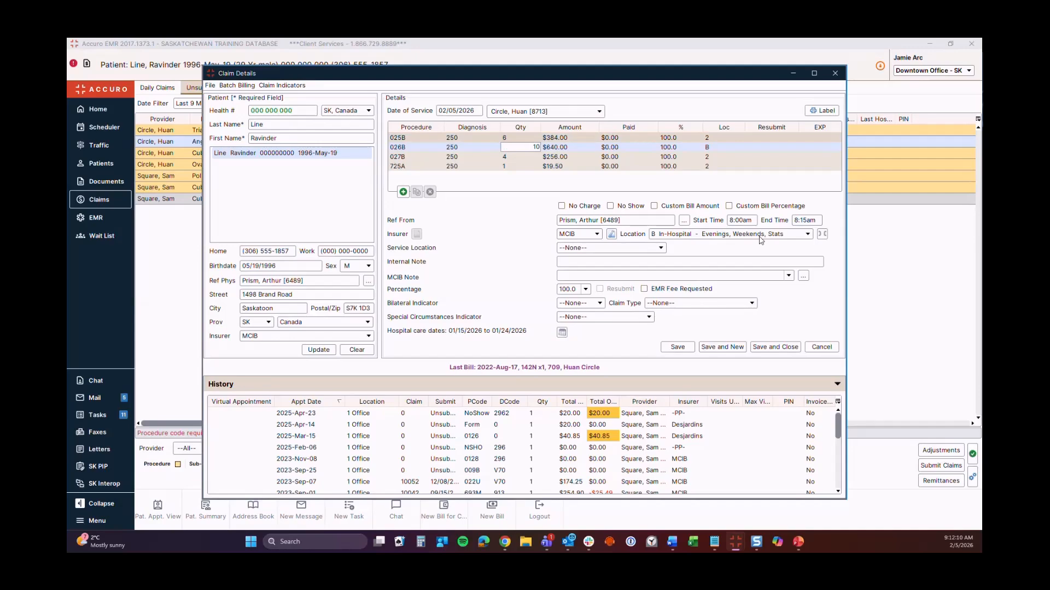
left_click(499, 157)
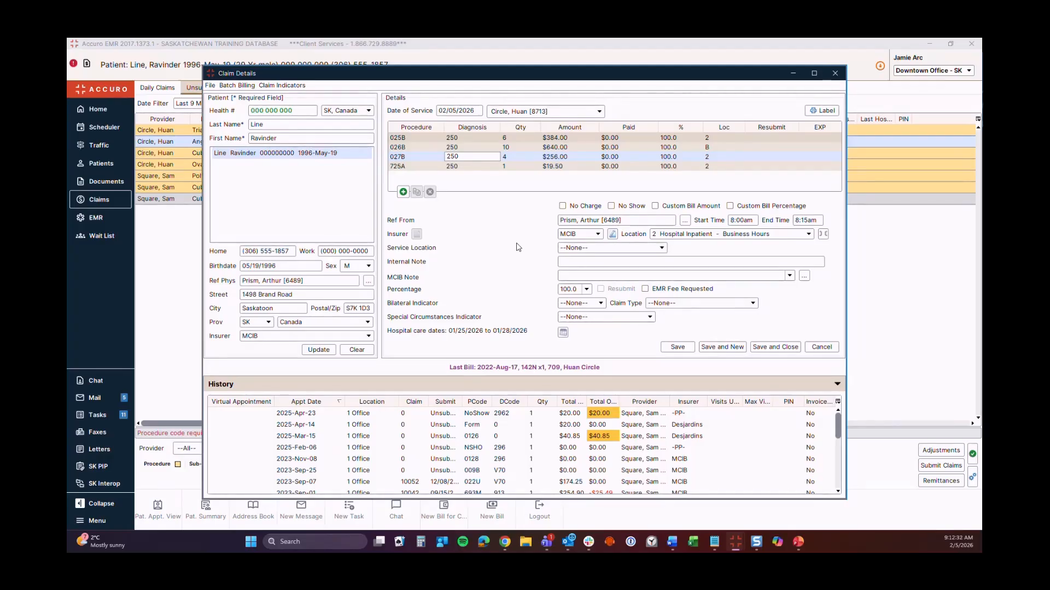
- View the actions for the 2023-Nov-08 claim in the billing history, including copying it to the bill, and save and close the bill
left_click(473, 460)
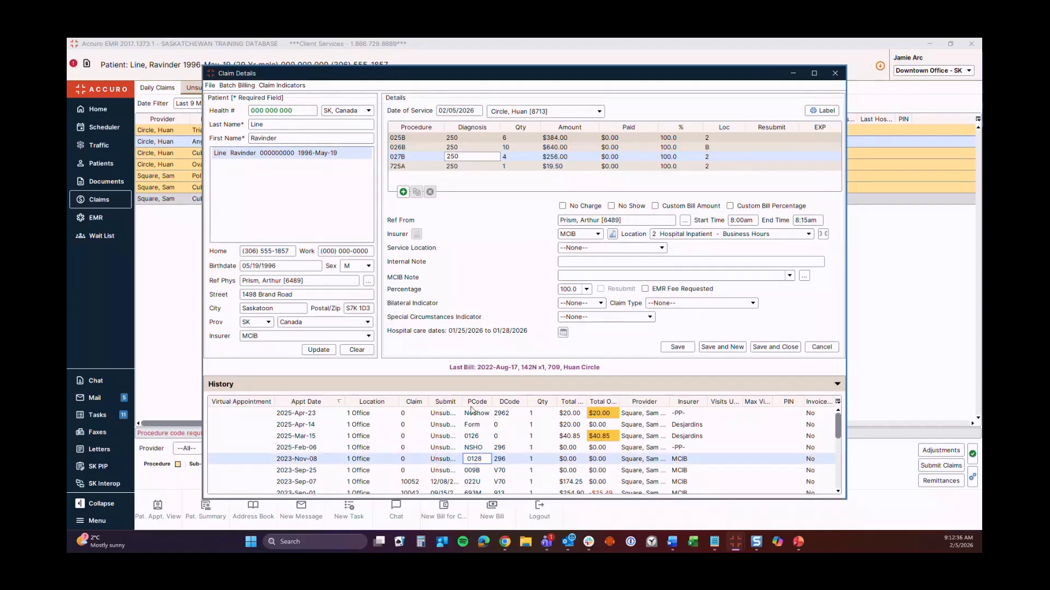
right_click(481, 460)
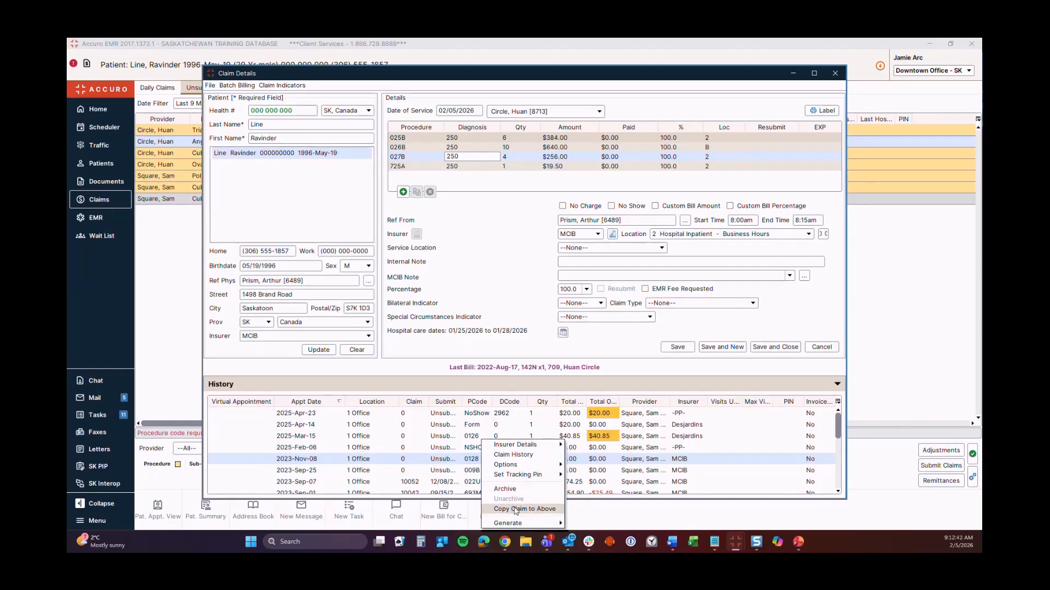
left_click(451, 116)
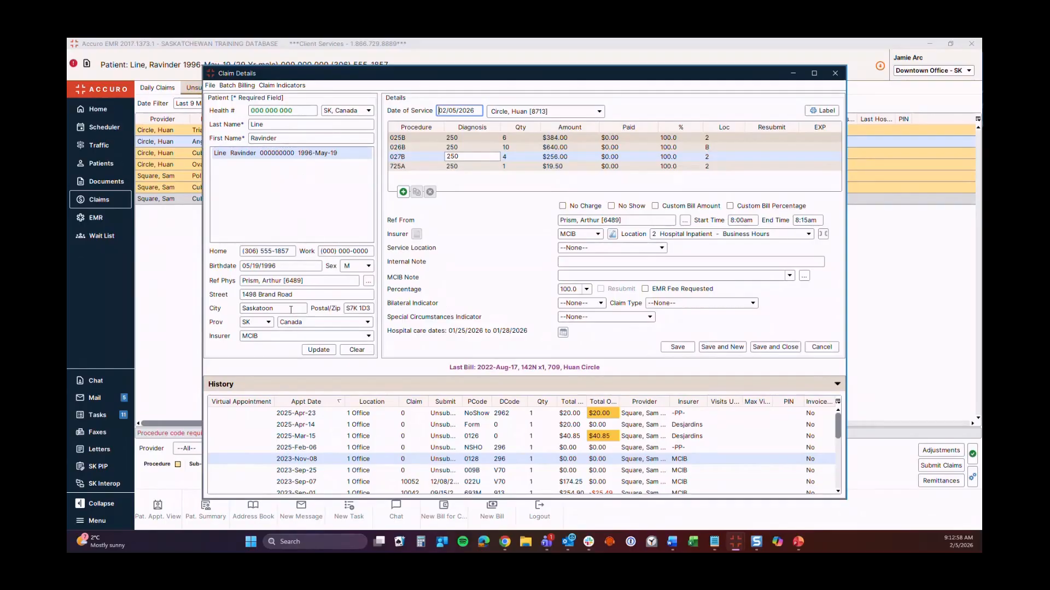
left_click(780, 348)
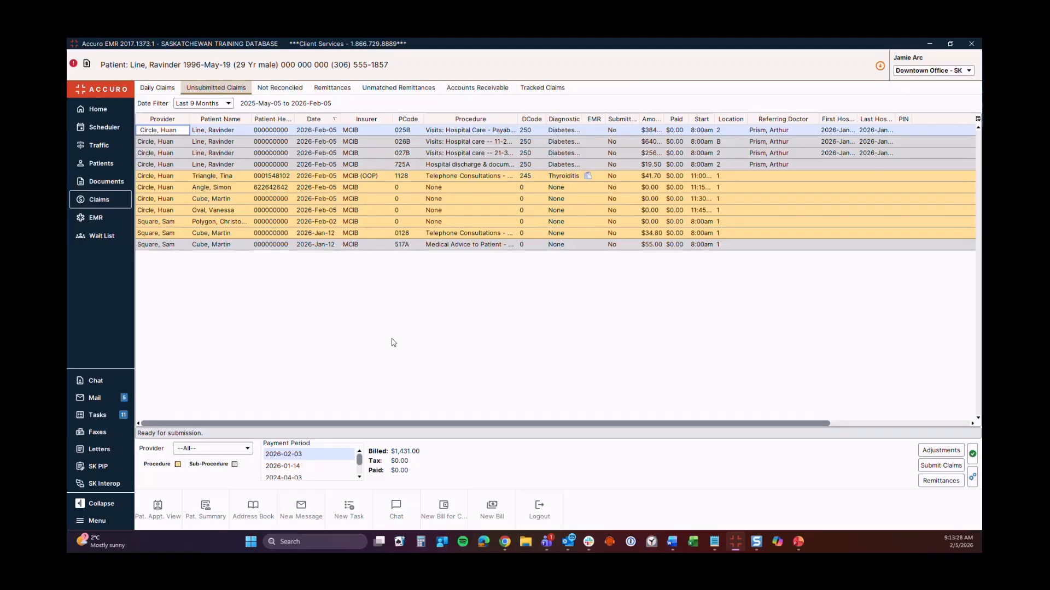
- Set the date filter of the unsubmitted claims to all items and start the claims submission
left_click(227, 104)
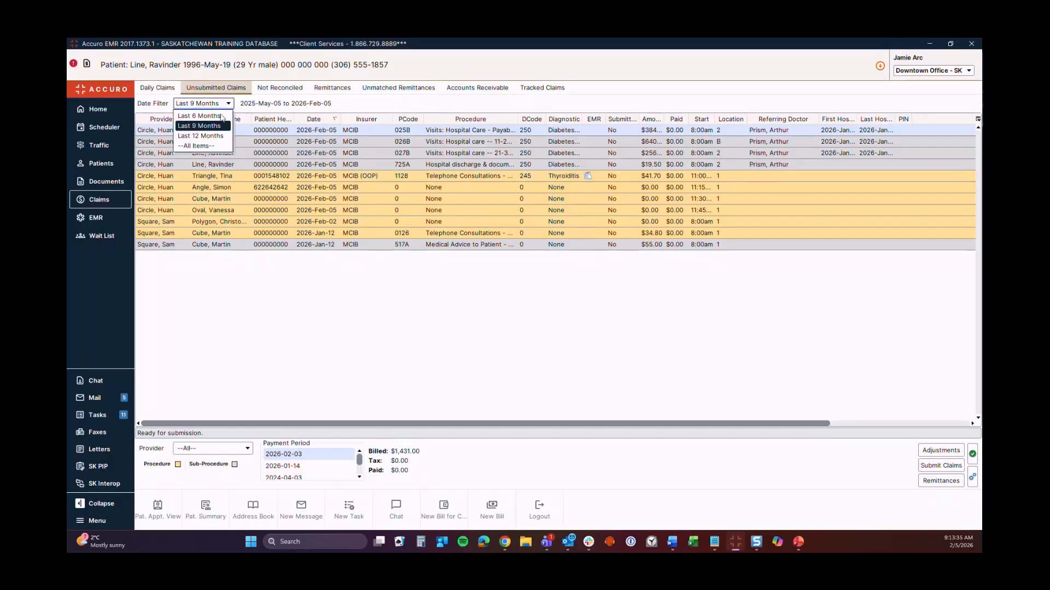
left_click(189, 149)
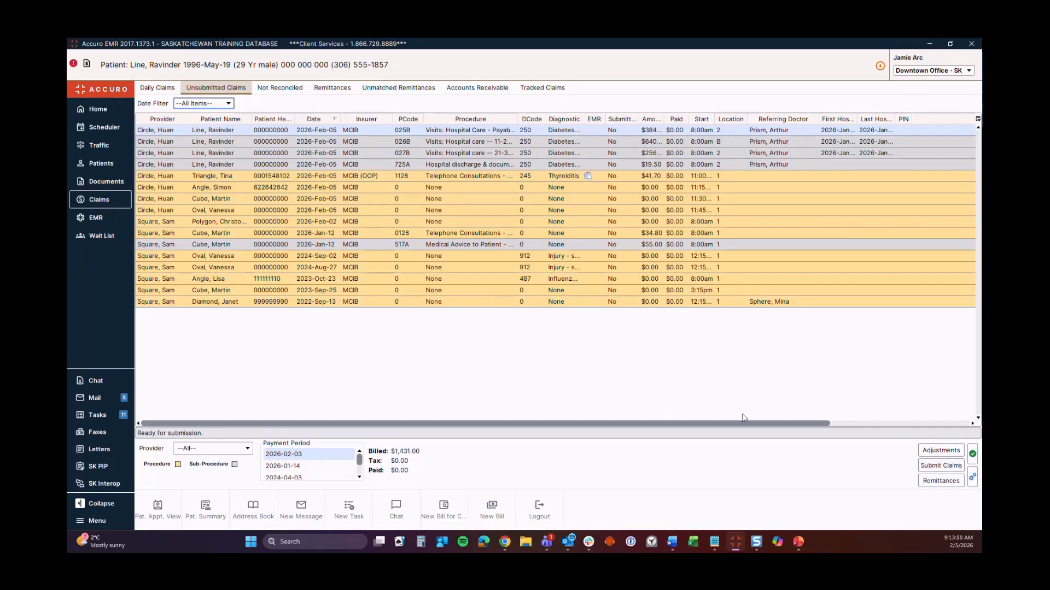
left_click(926, 468)
- List all remittances among the unmatched remittances and select the record with billing code 068B and service date 02/08/2023
left_click(382, 91)
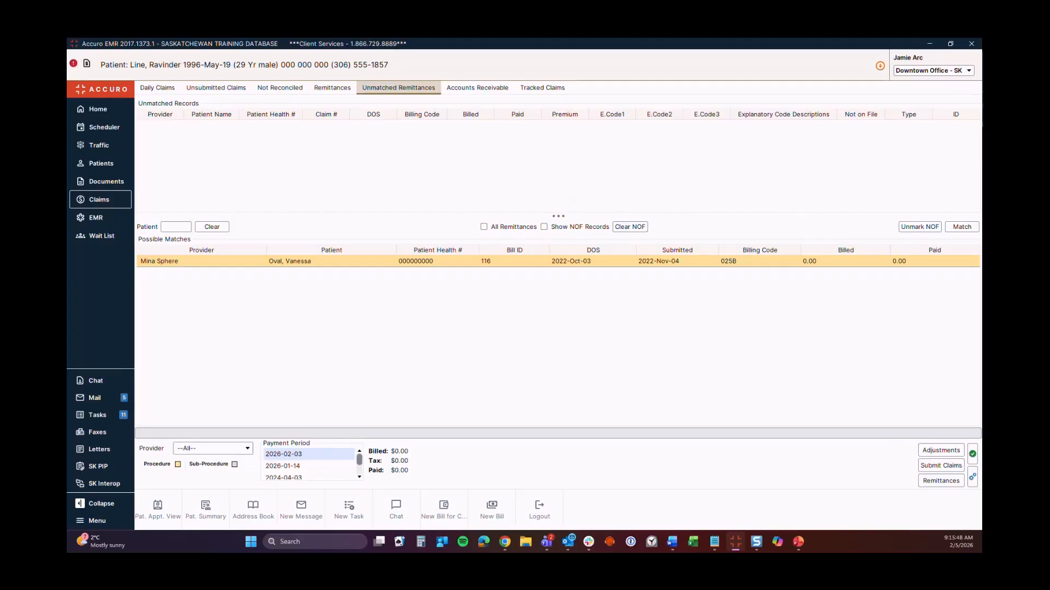
left_click(482, 228)
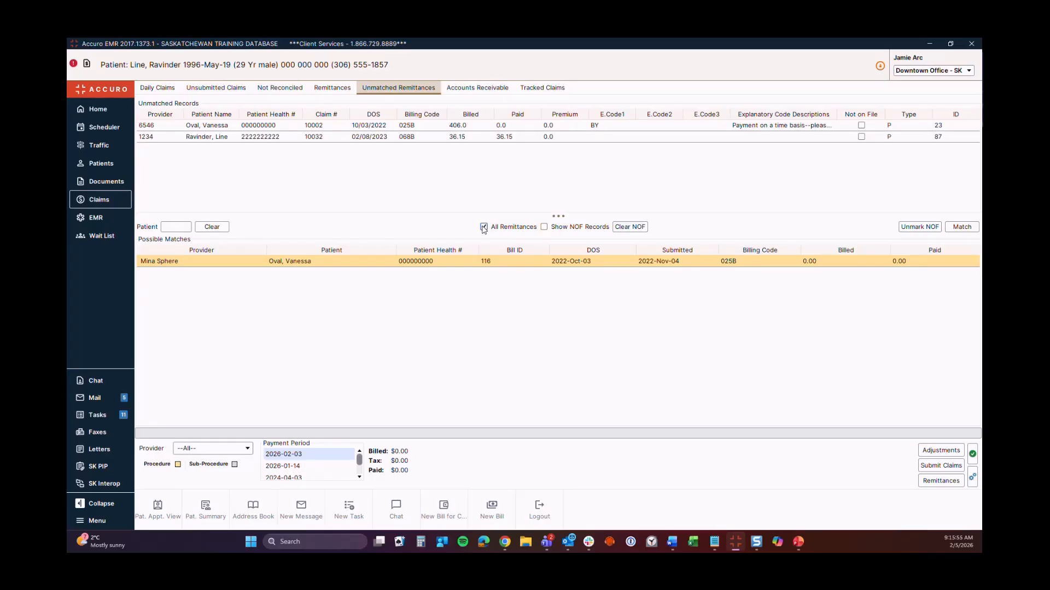
left_click(389, 138)
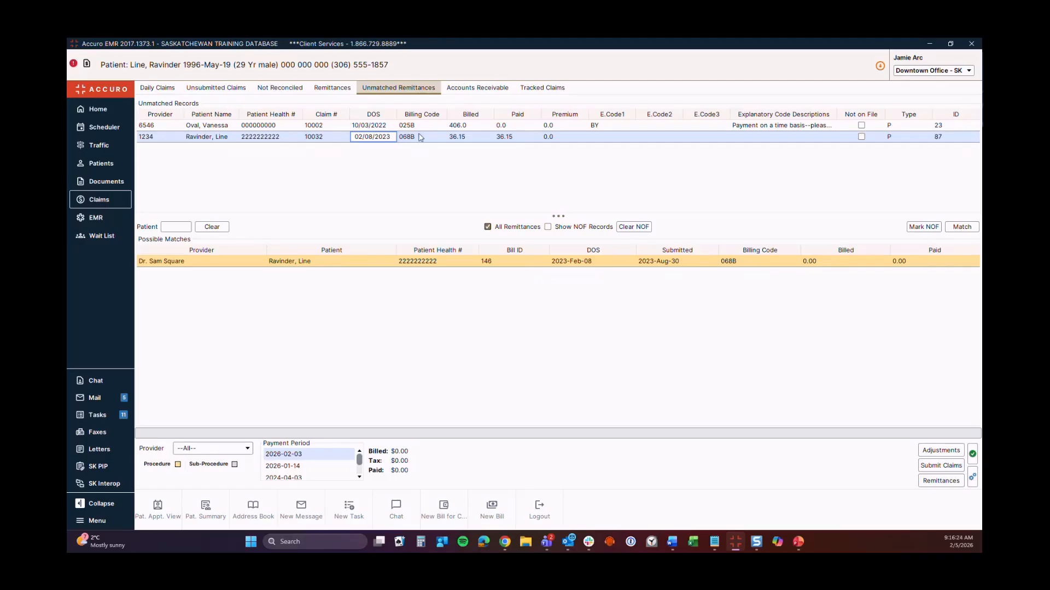
- Match the selected 068B remittance to the possible matching bill with service date 2023-Feb-08 and confirm the match
left_click(488, 262)
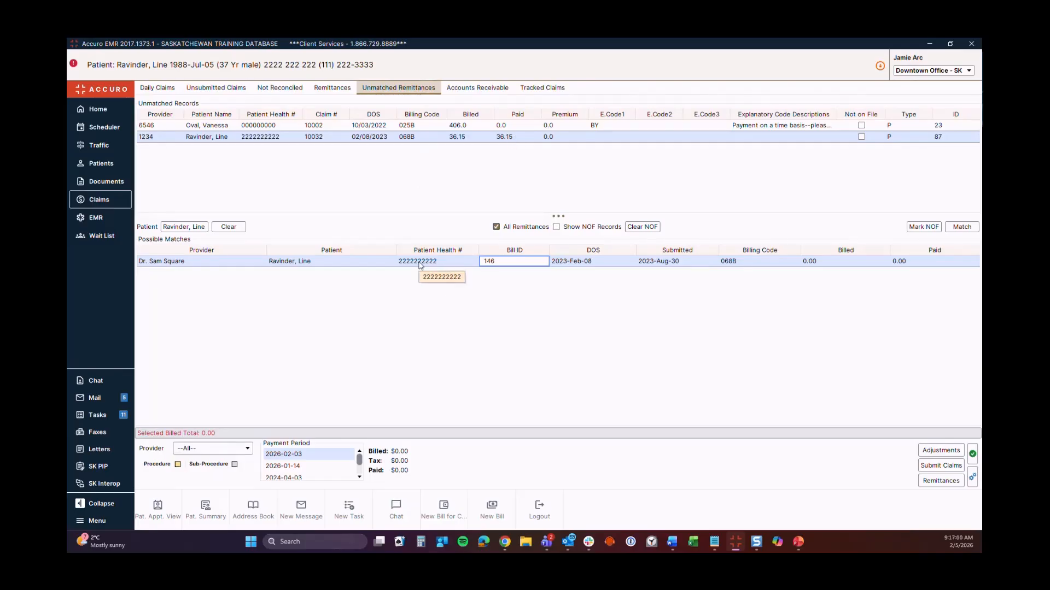
left_click(185, 227)
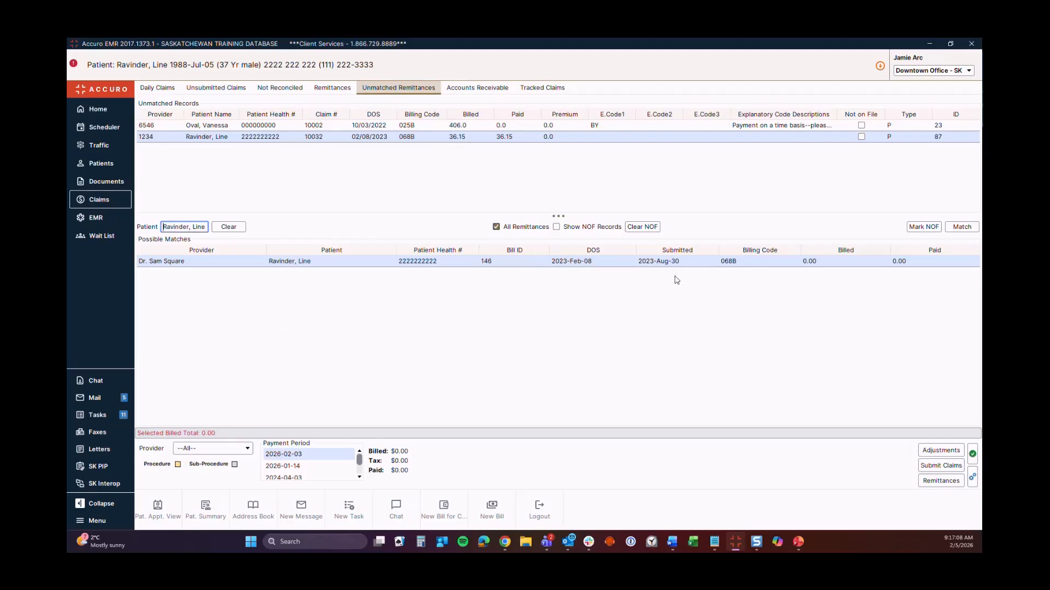
left_click(962, 226)
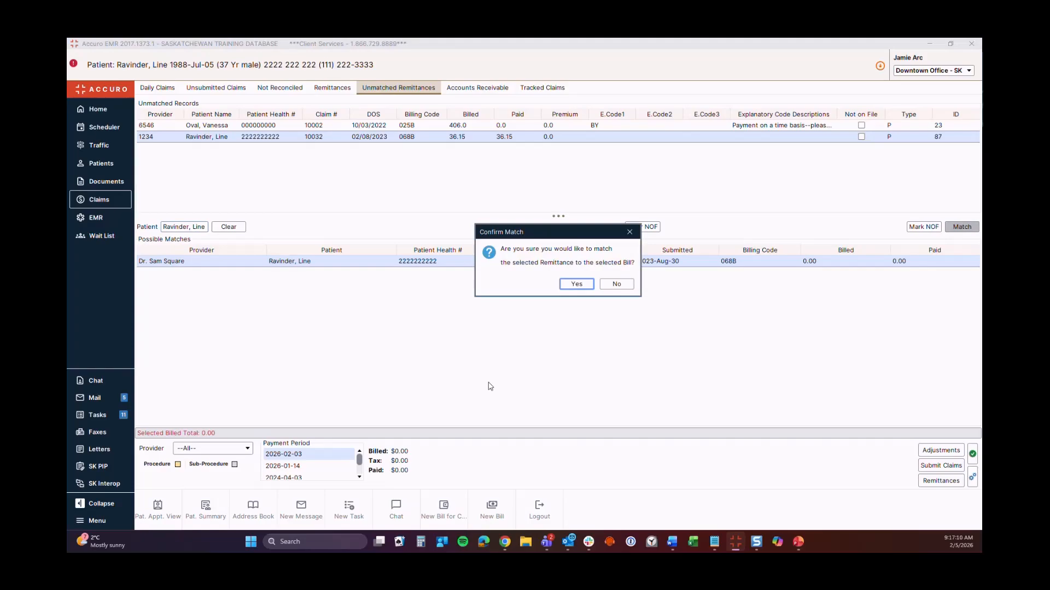
left_click(577, 285)
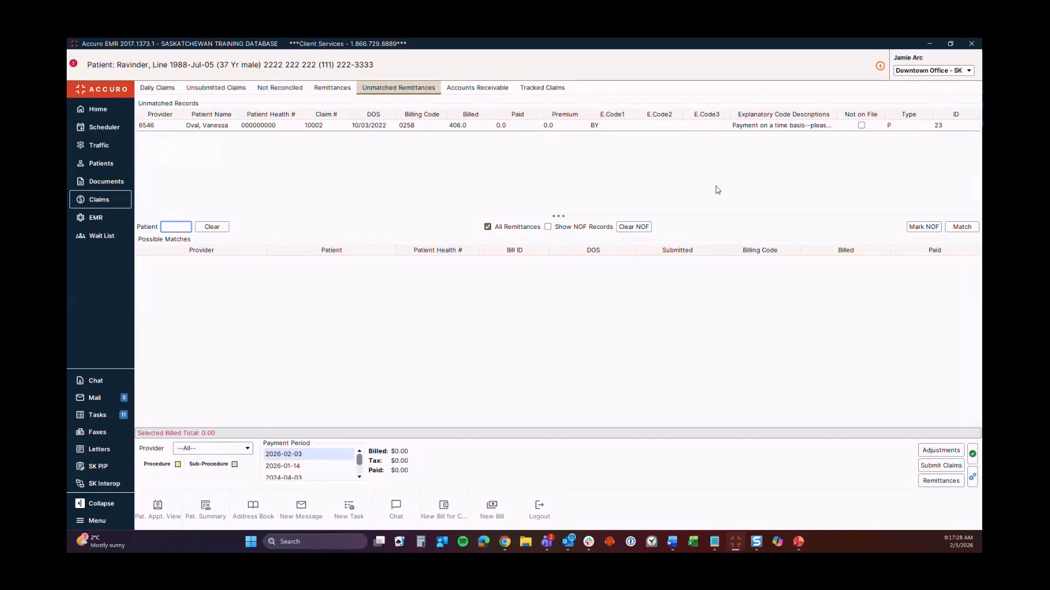
- Mark the 025B unmatched remittance as not on file and clear the NOF records
left_click(862, 126)
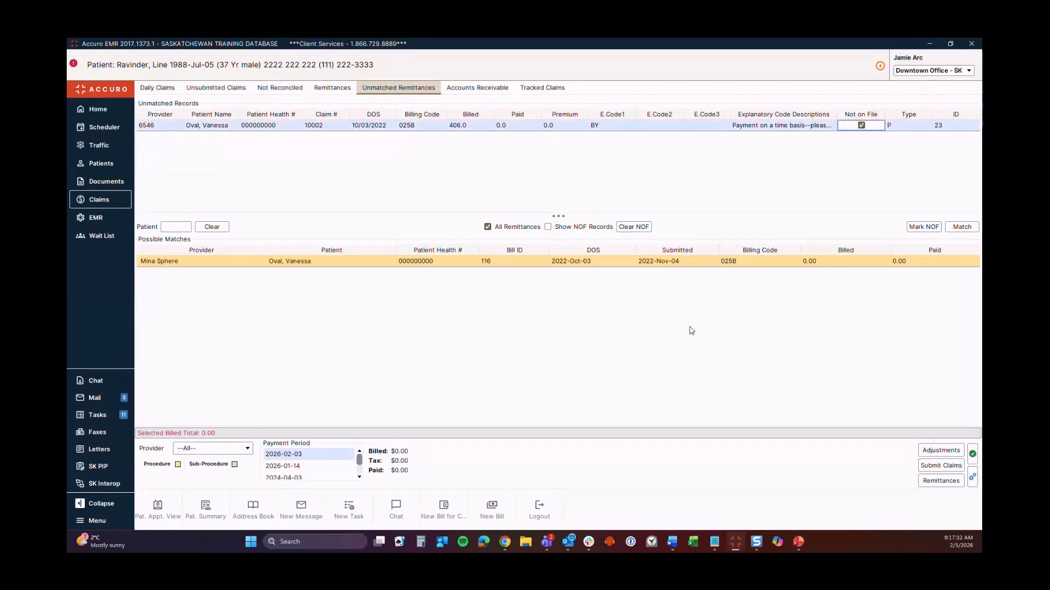
left_click(637, 231)
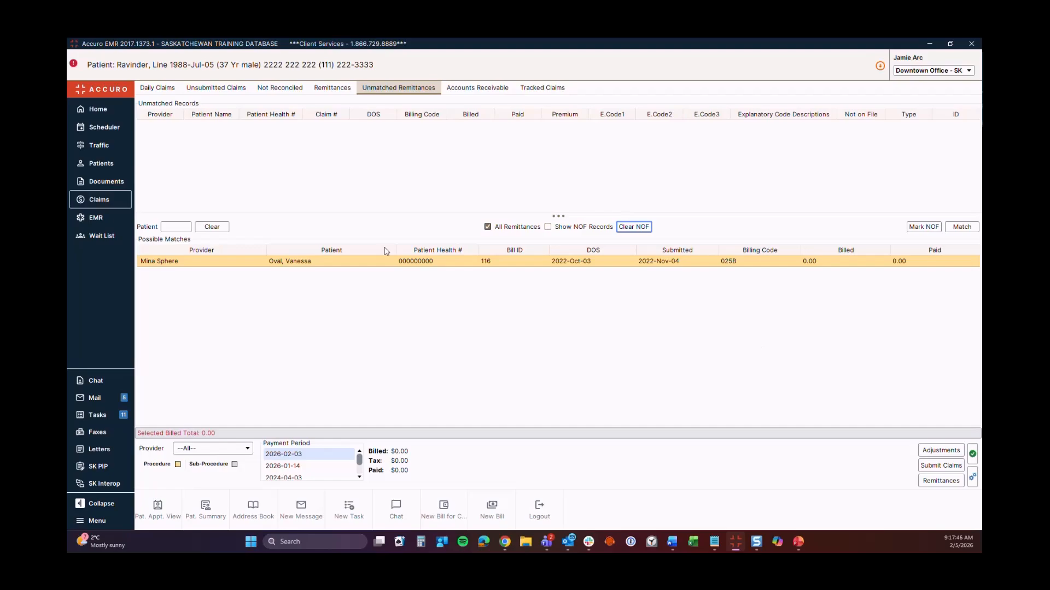
- Show the not reconciled claims with the date filter set to all items
left_click(283, 93)
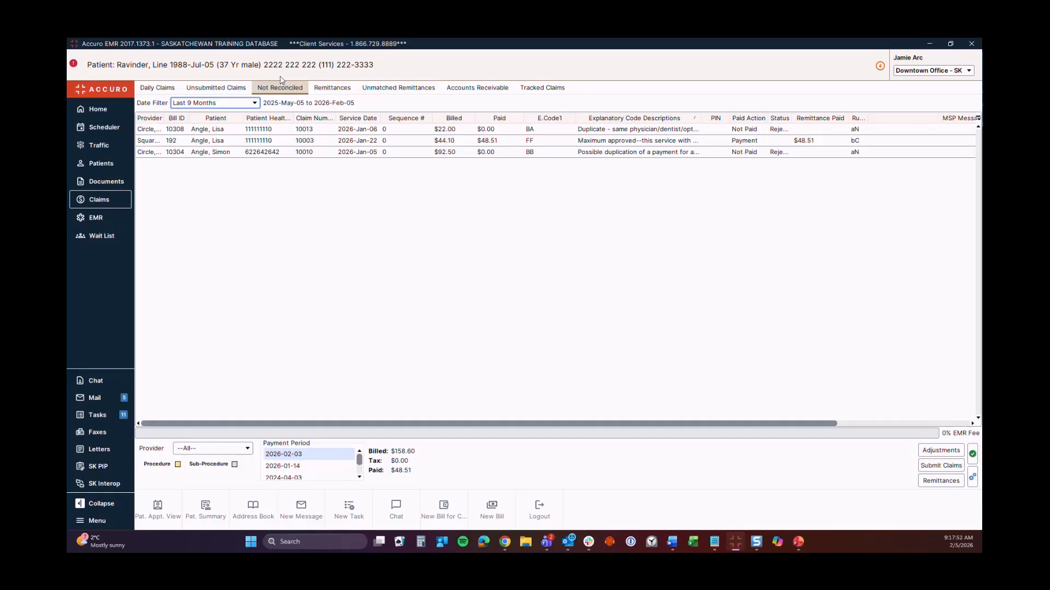
left_click(255, 102)
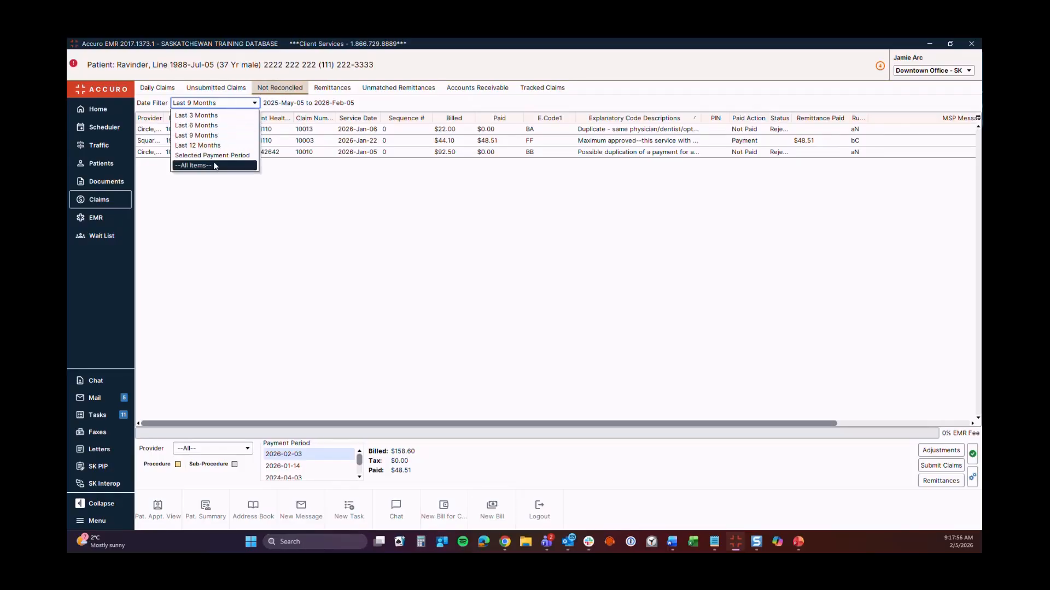
left_click(241, 165)
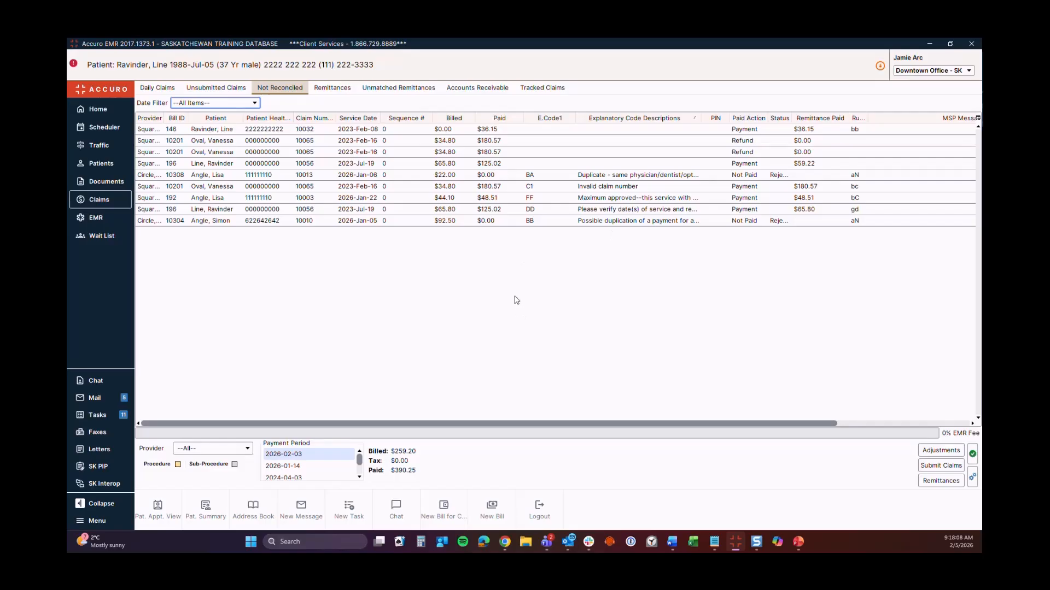
- Adjust all overpayments among the not reconciled claims to paid, leaving the adjustment reason blank
right_click(525, 254)
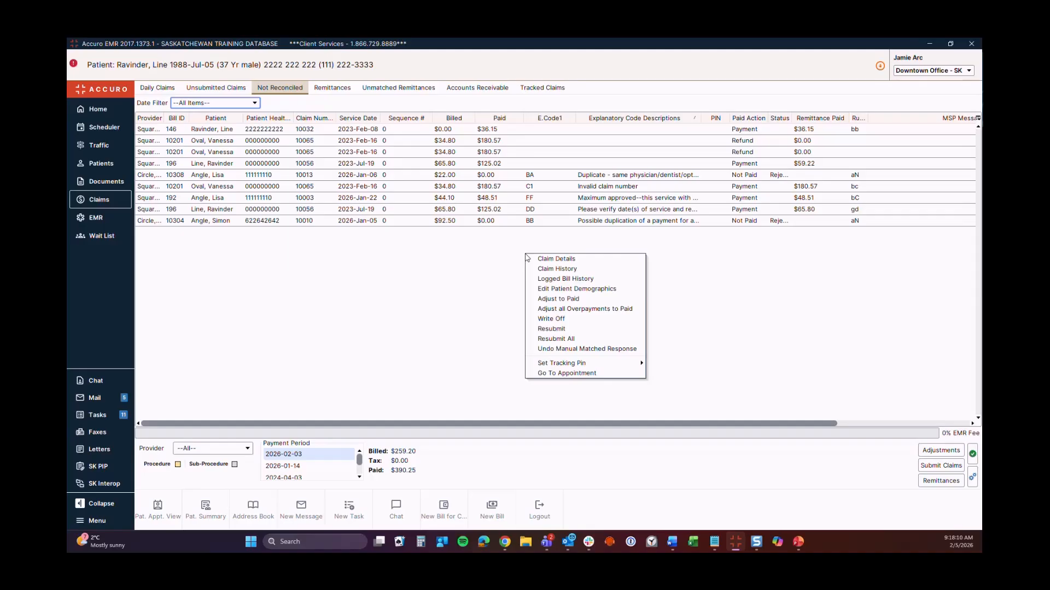
left_click(559, 310)
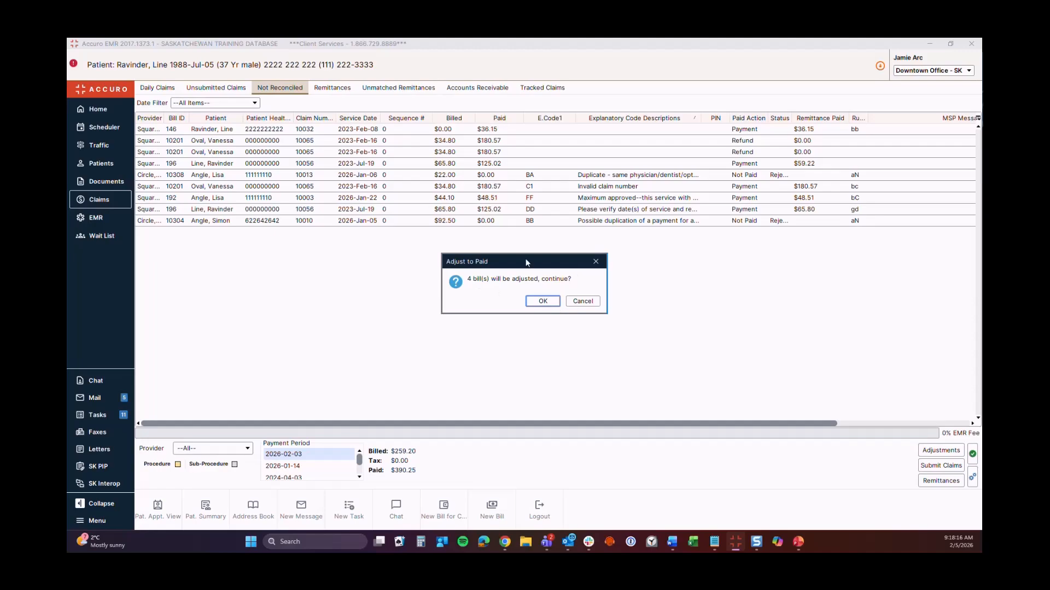
left_click(544, 302)
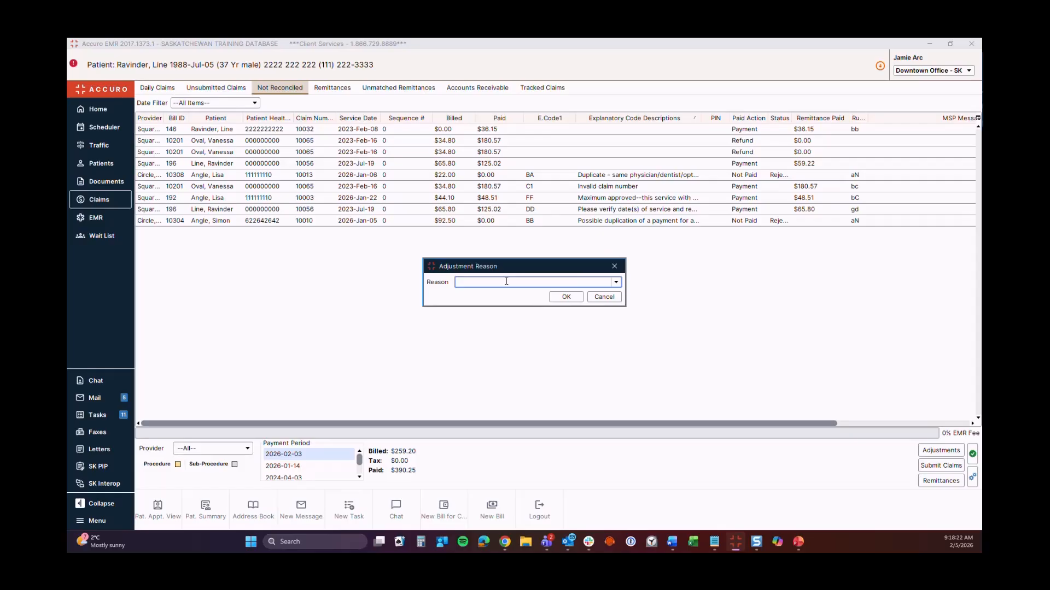
left_click(616, 282)
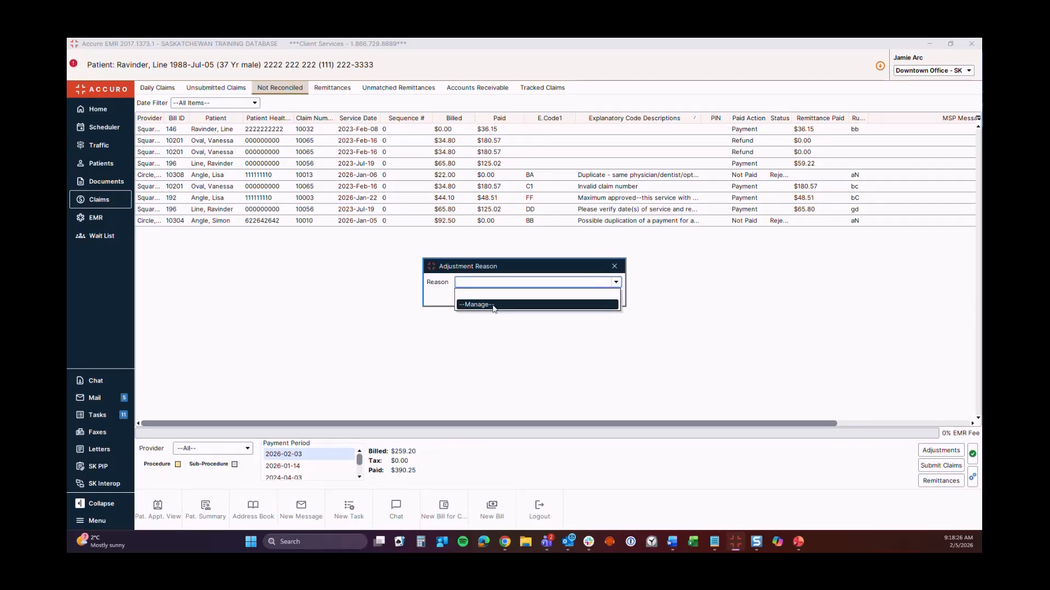
left_click(443, 294)
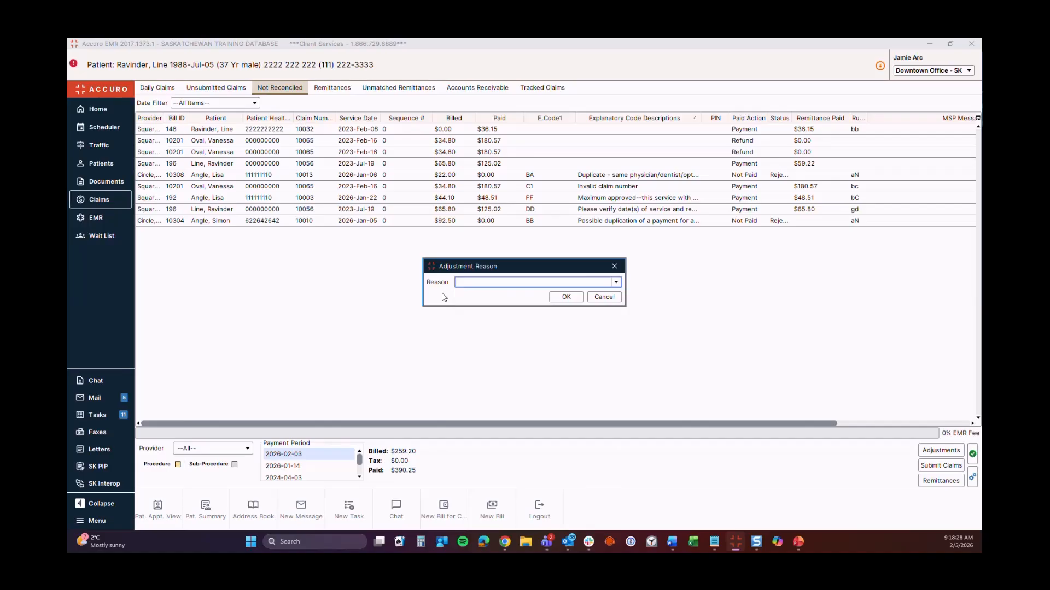
left_click(568, 296)
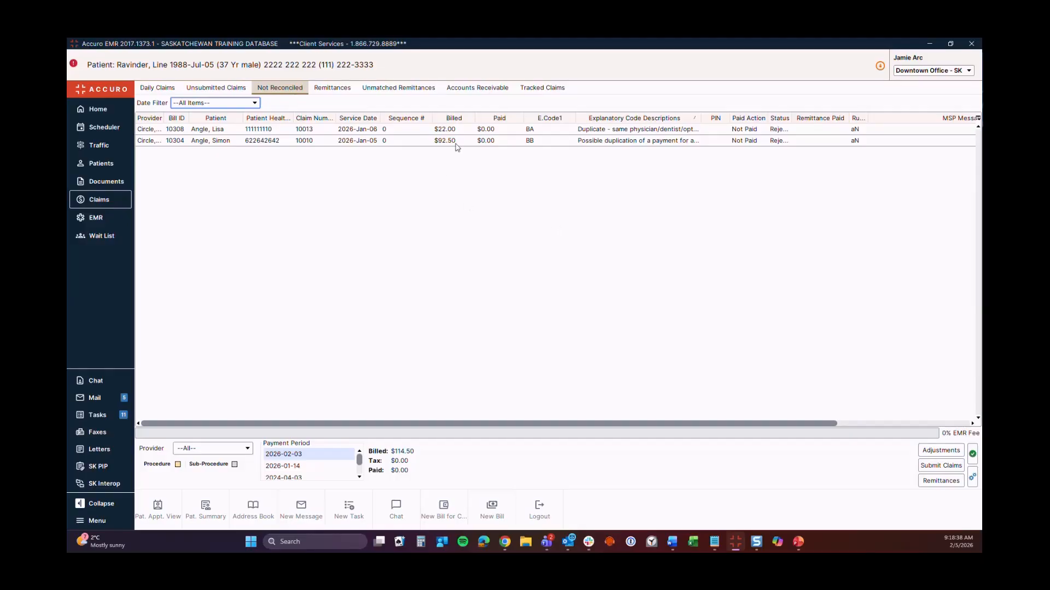
- Review the claim history of the rejected 2026-Jan-06 claim with explanatory code BA and close it
left_click(514, 133)
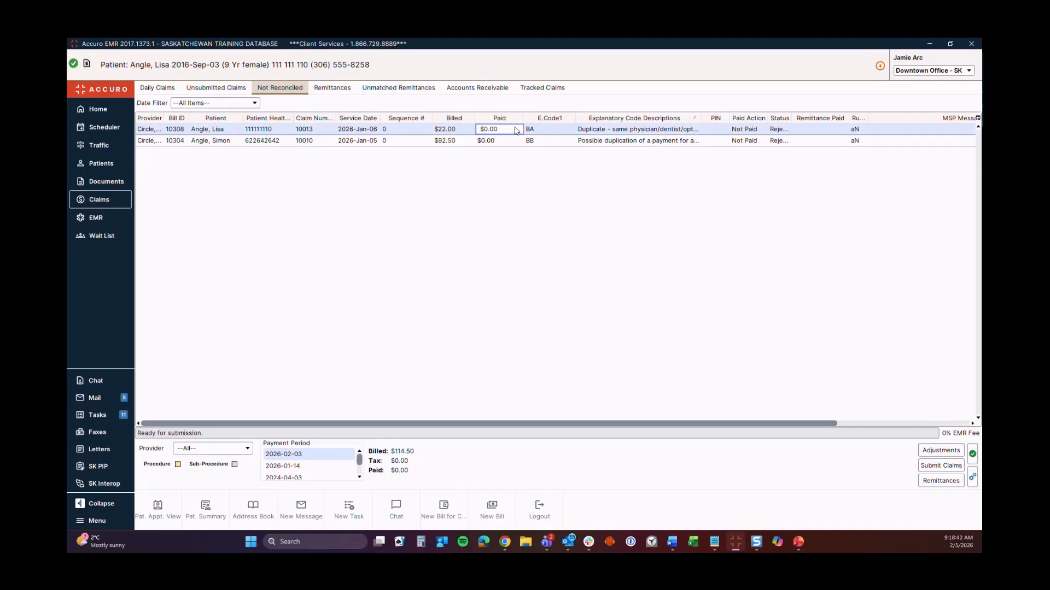
right_click(517, 130)
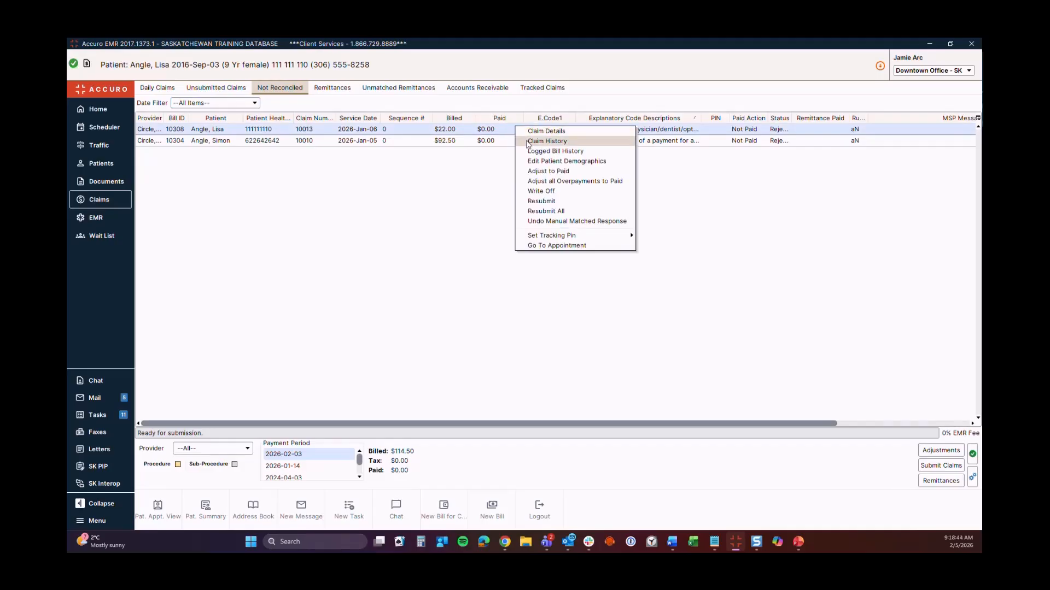
left_click(529, 142)
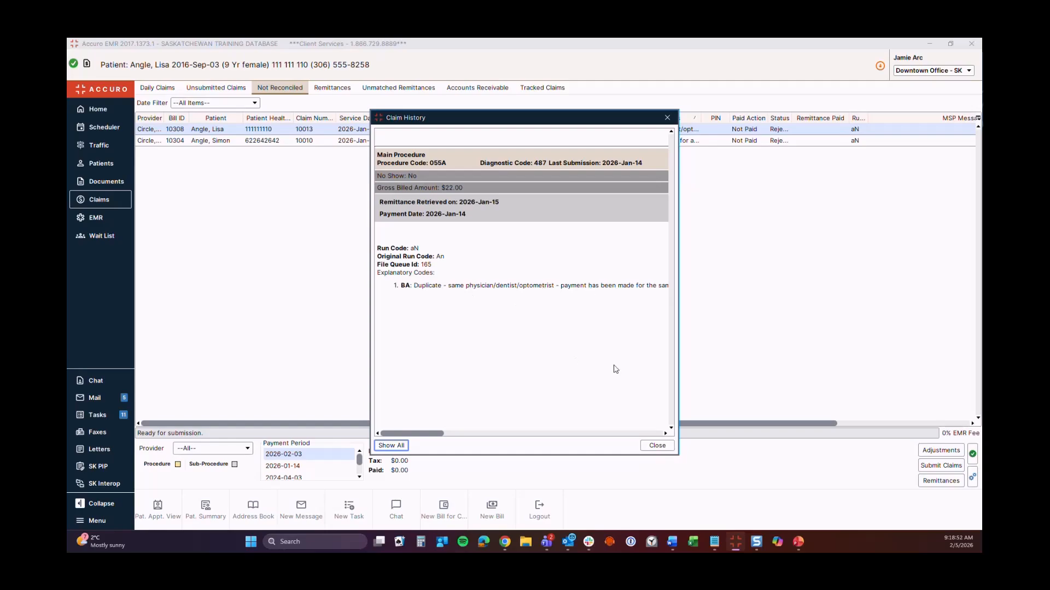
left_click(655, 445)
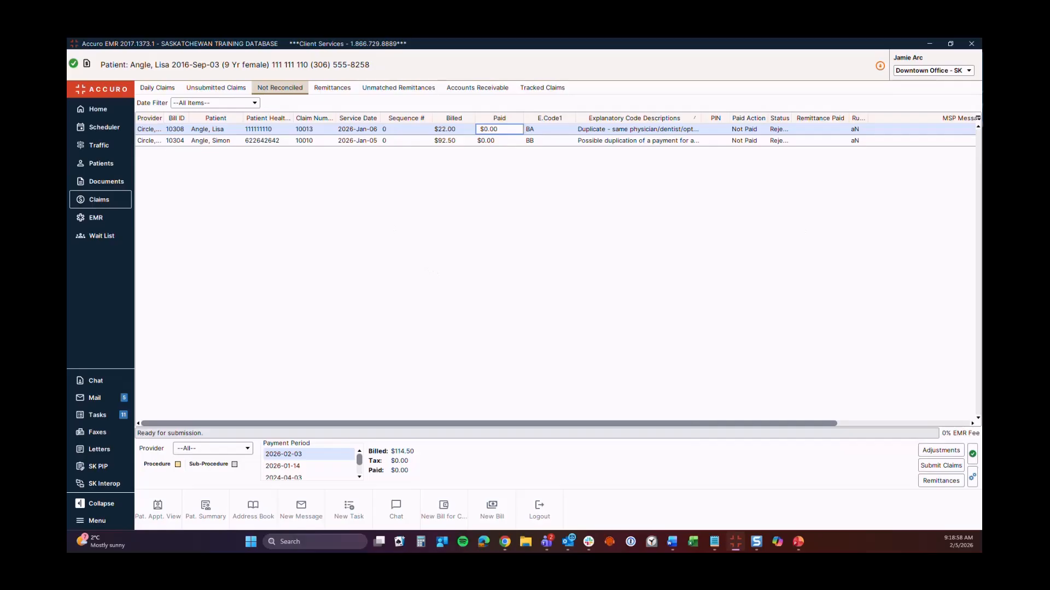
- Adjust the unpaid 2026-Jan-06 claim to paid, adding "Duplicate" as a new adjustment reason and applying it
right_click(501, 131)
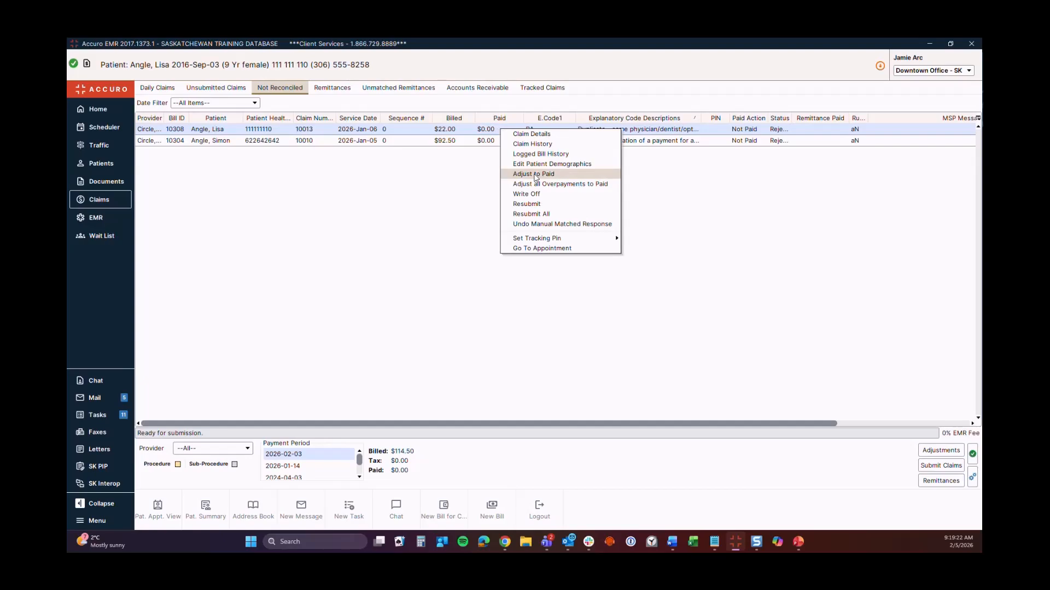
left_click(533, 174)
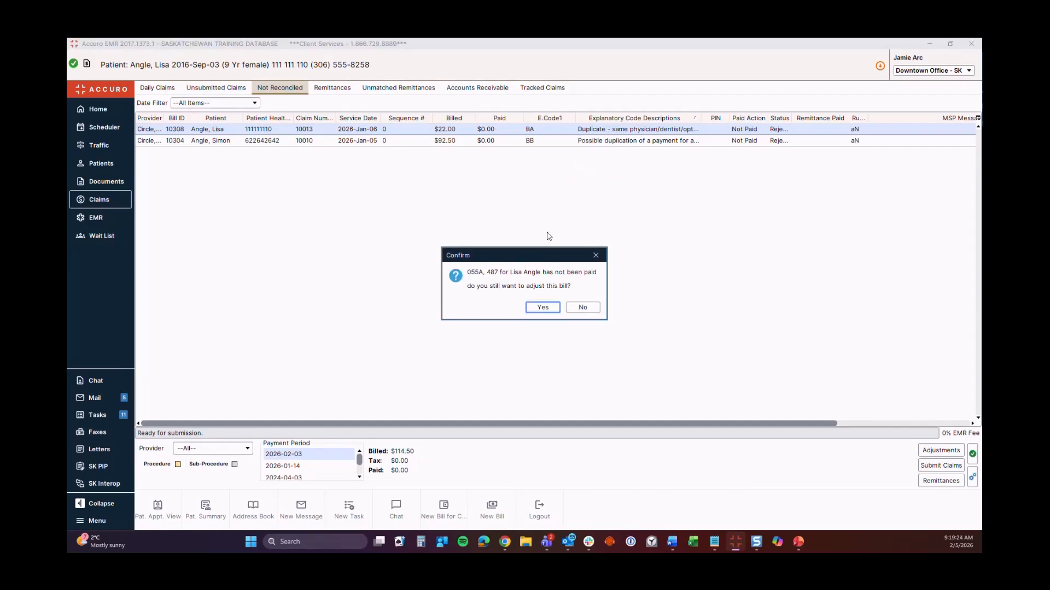
left_click(542, 308)
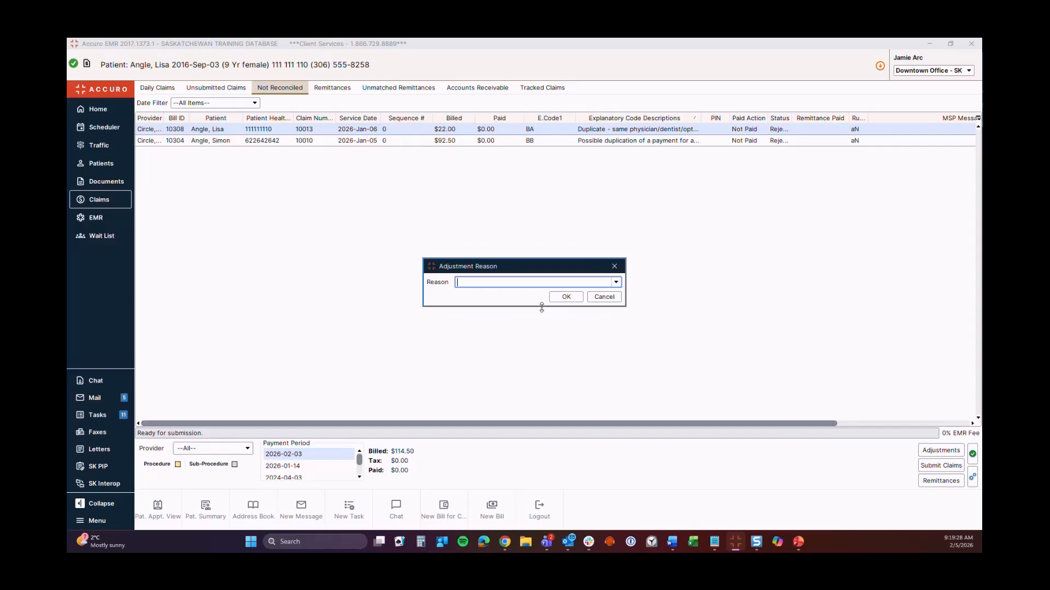
left_click(616, 282)
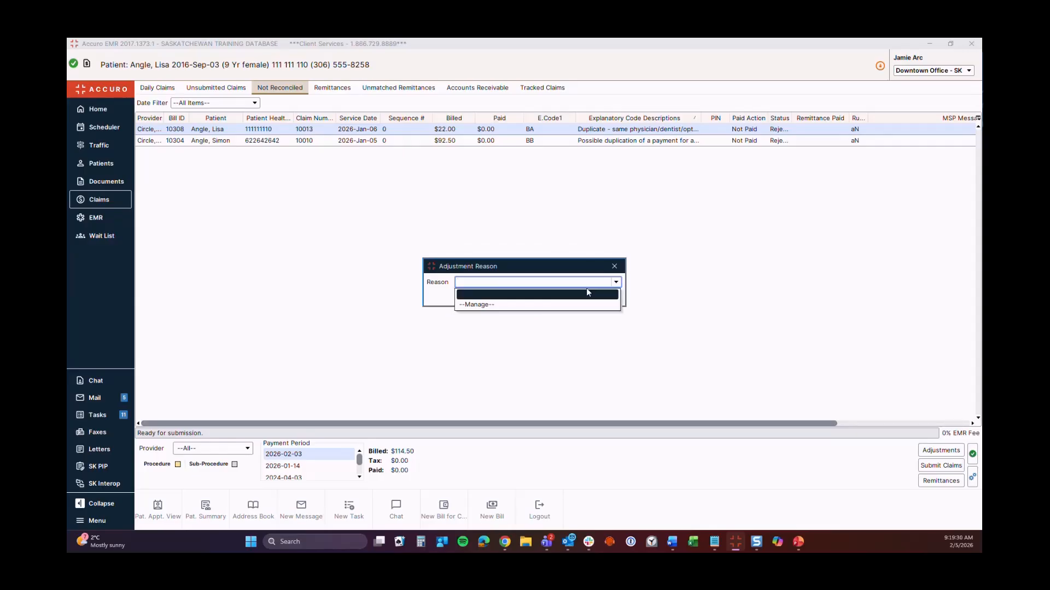
left_click(519, 306)
left_click(460, 309)
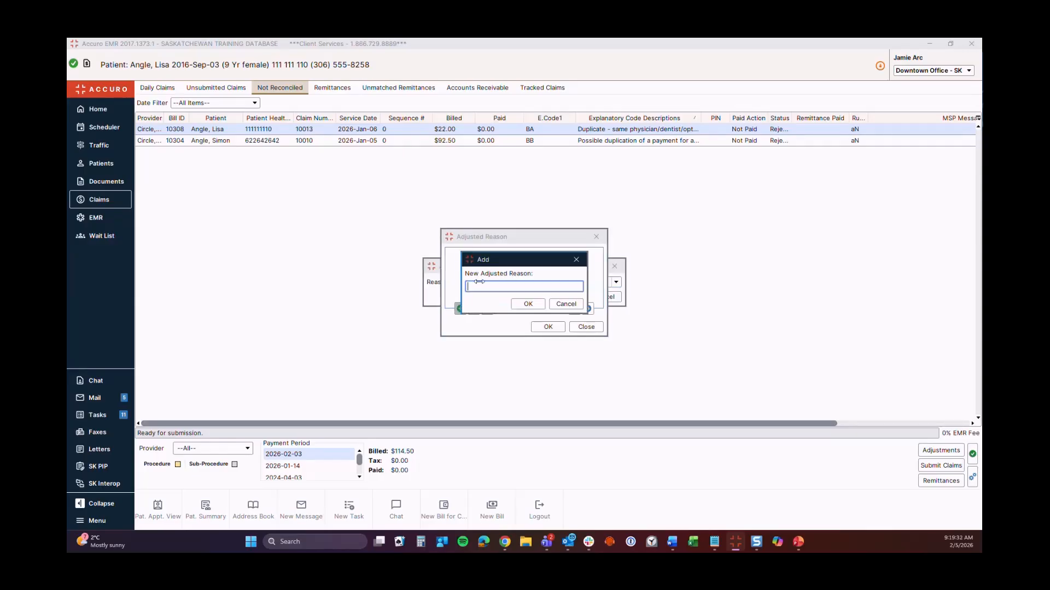
type("Duplicate")
left_click(528, 304)
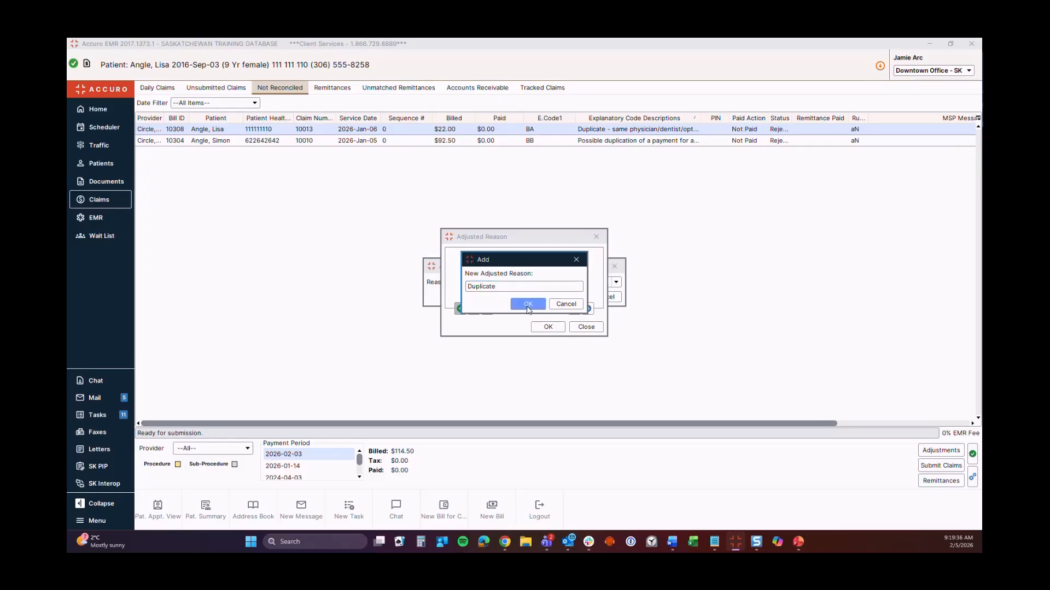
left_click(548, 327)
left_click(615, 282)
left_click(517, 306)
left_click(564, 299)
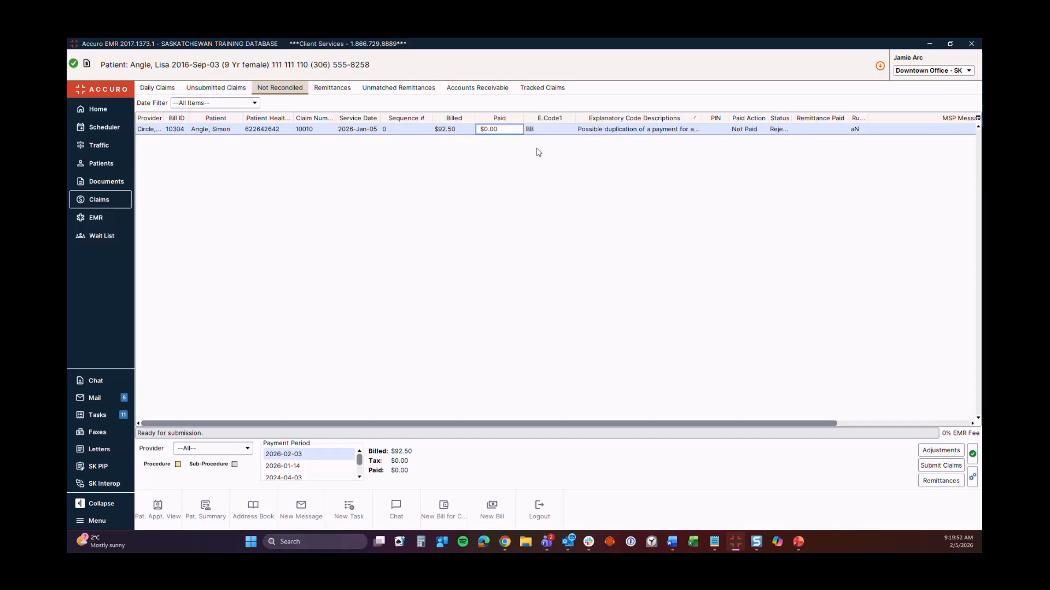
- Write off the remaining BB claim dated 2026-Jan-05 with the reason "No coverage"
right_click(511, 135)
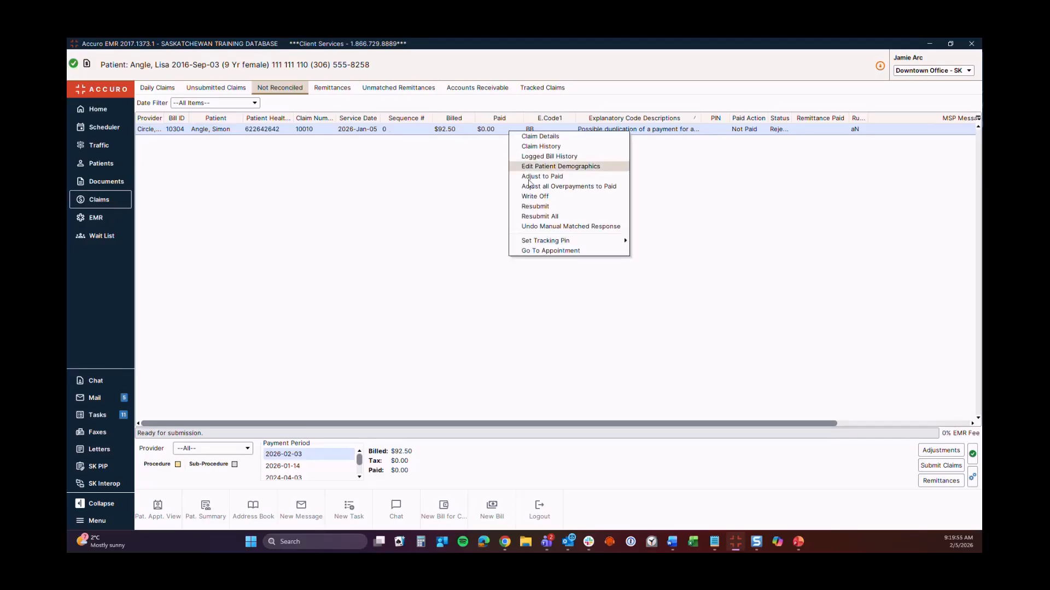
left_click(536, 197)
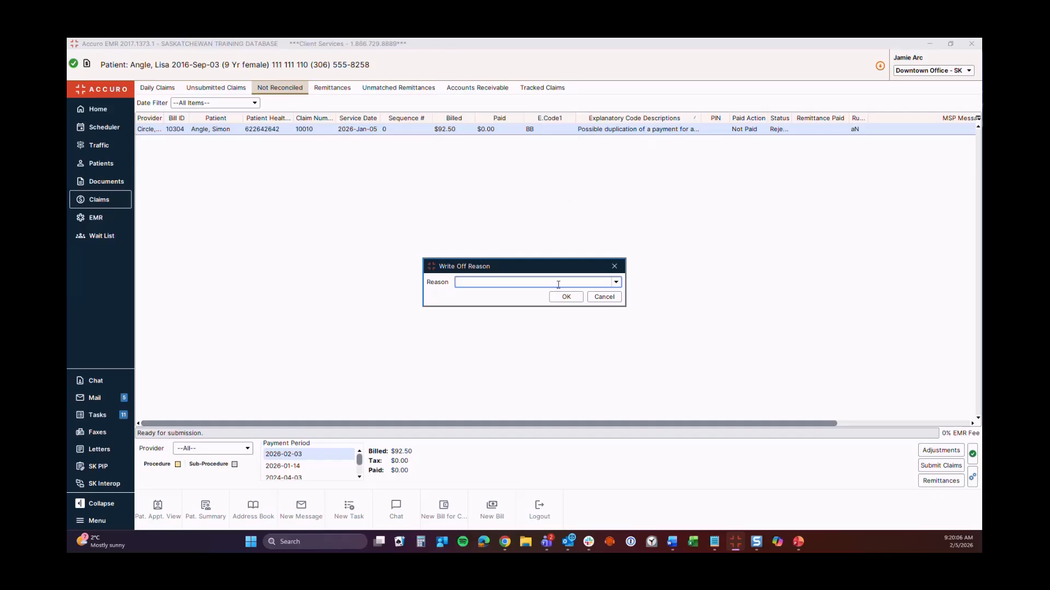
type("No coverage")
left_click(567, 299)
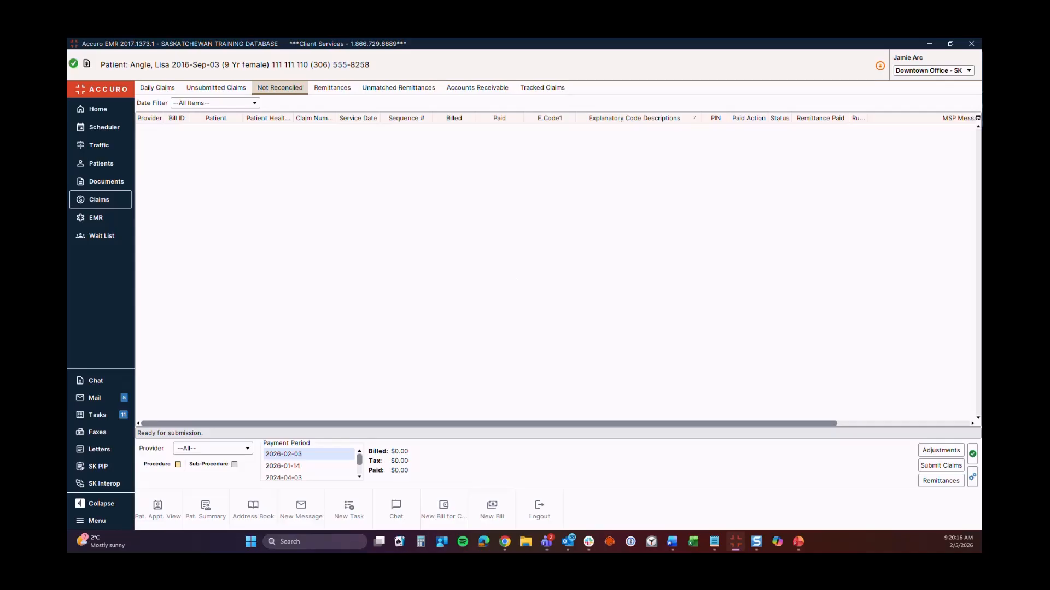
- Find the accounts receivable claims for the insurer MCIB and sort them by submitted date
left_click(485, 93)
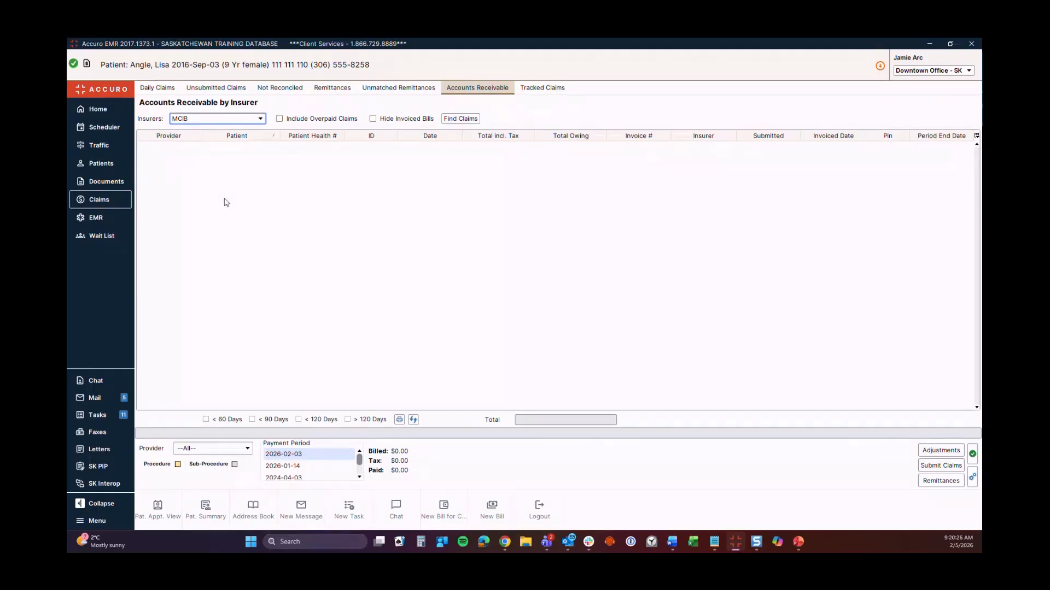
left_click(203, 119)
left_click(203, 119)
left_click(202, 119)
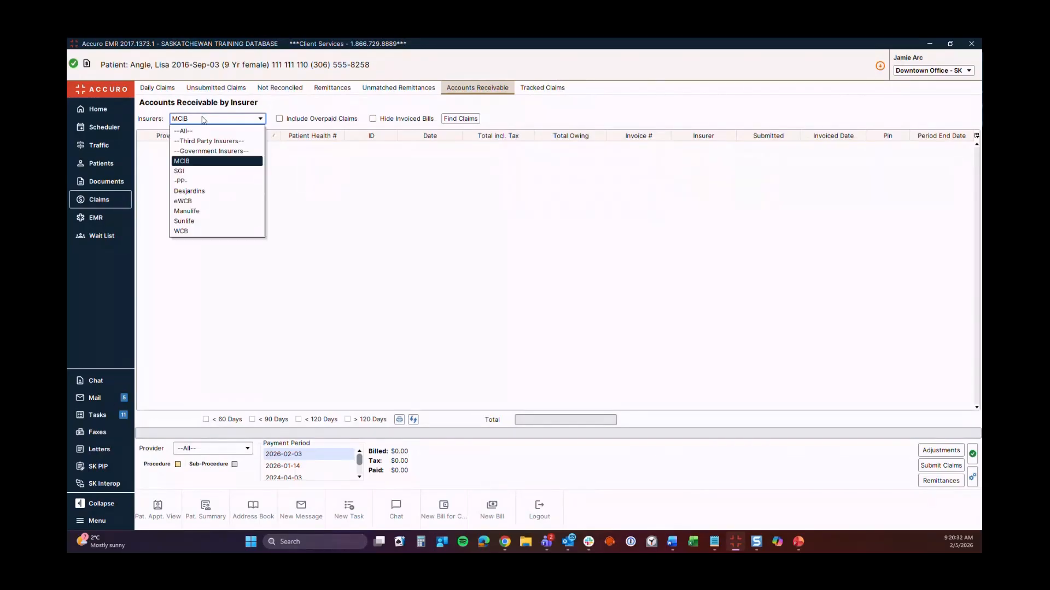
left_click(393, 199)
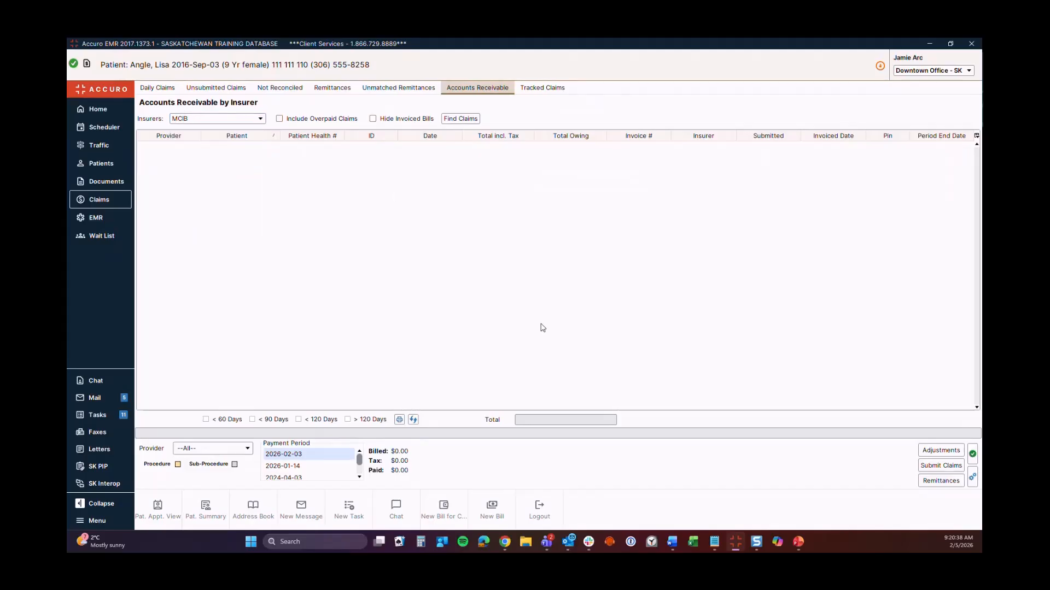
left_click(453, 121)
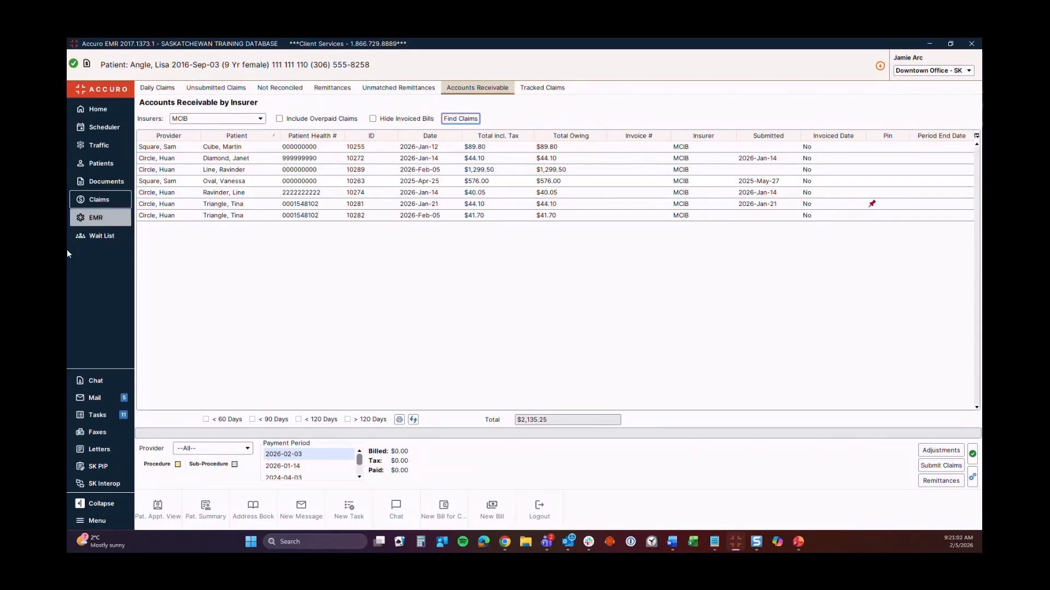
left_click(769, 137)
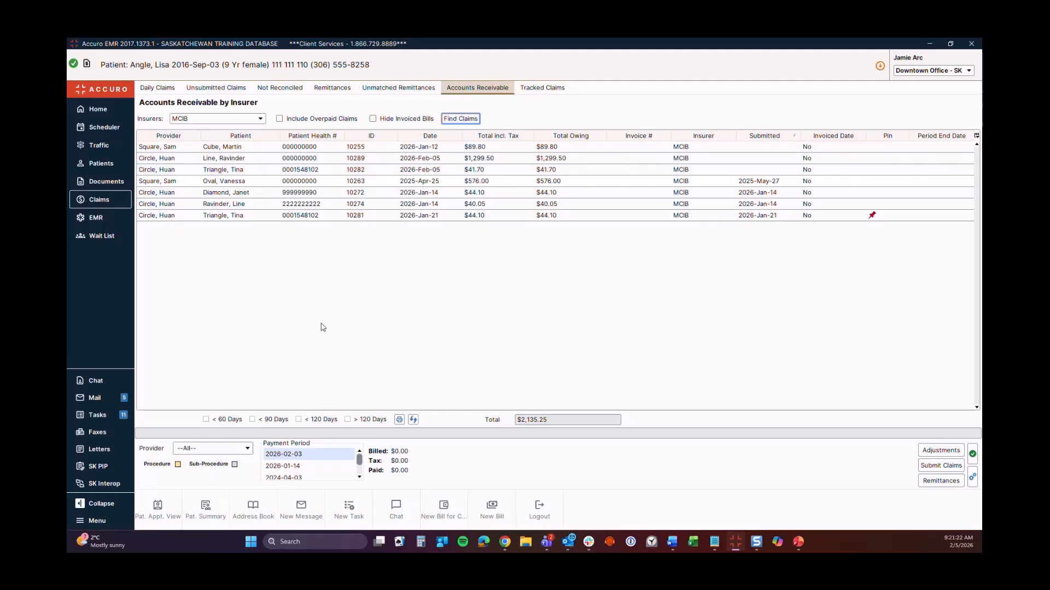
- Colour-code receivables by age: light cyan for under 90 days, light yellow for under 120 days and light pink for over 120 days
left_click(252, 419)
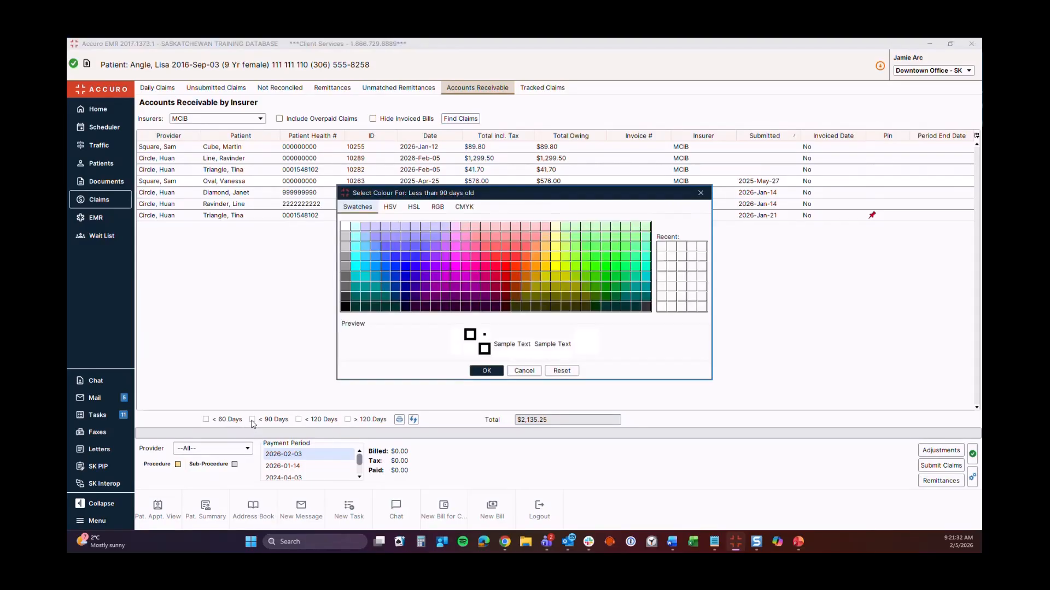
left_click(356, 230)
left_click(476, 372)
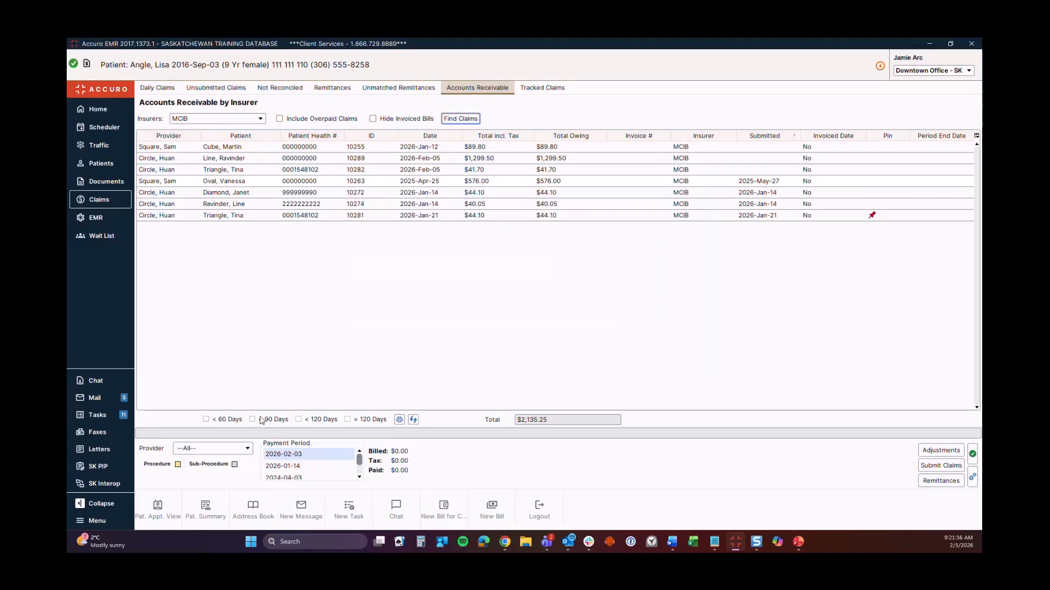
left_click(298, 420)
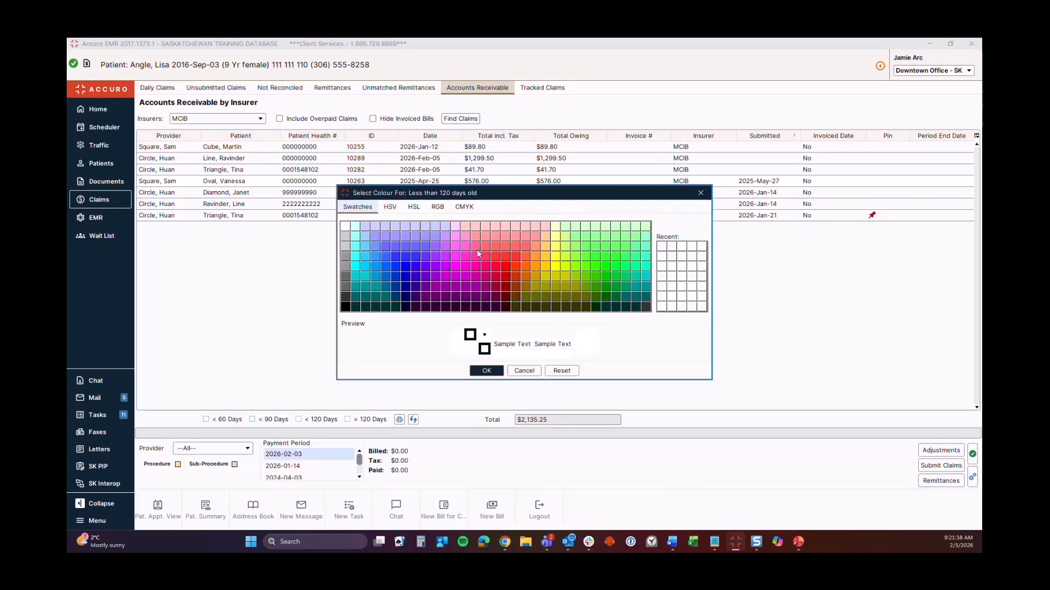
left_click(555, 227)
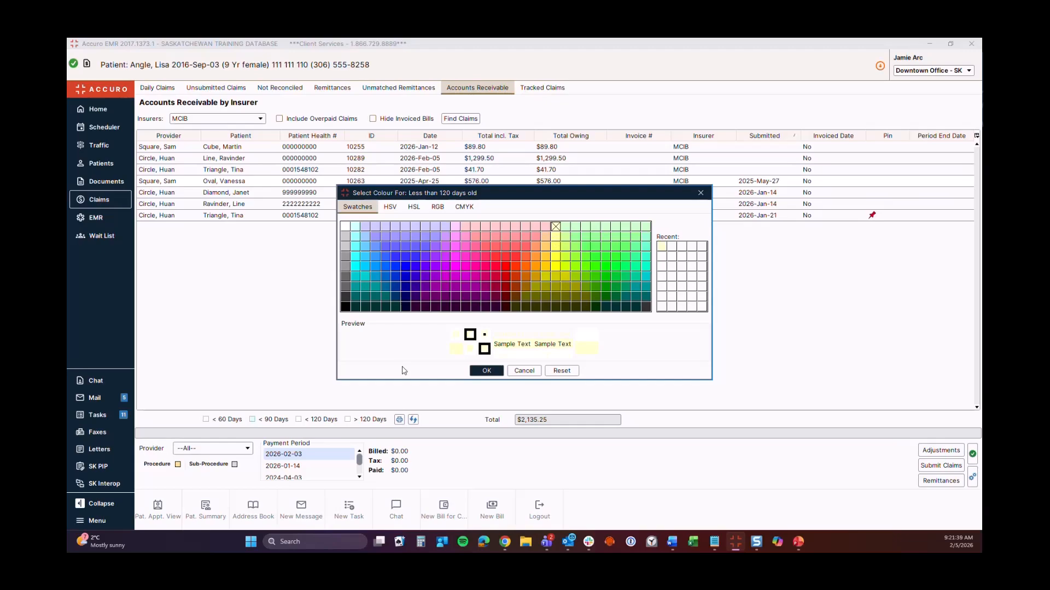
left_click(486, 370)
left_click(348, 419)
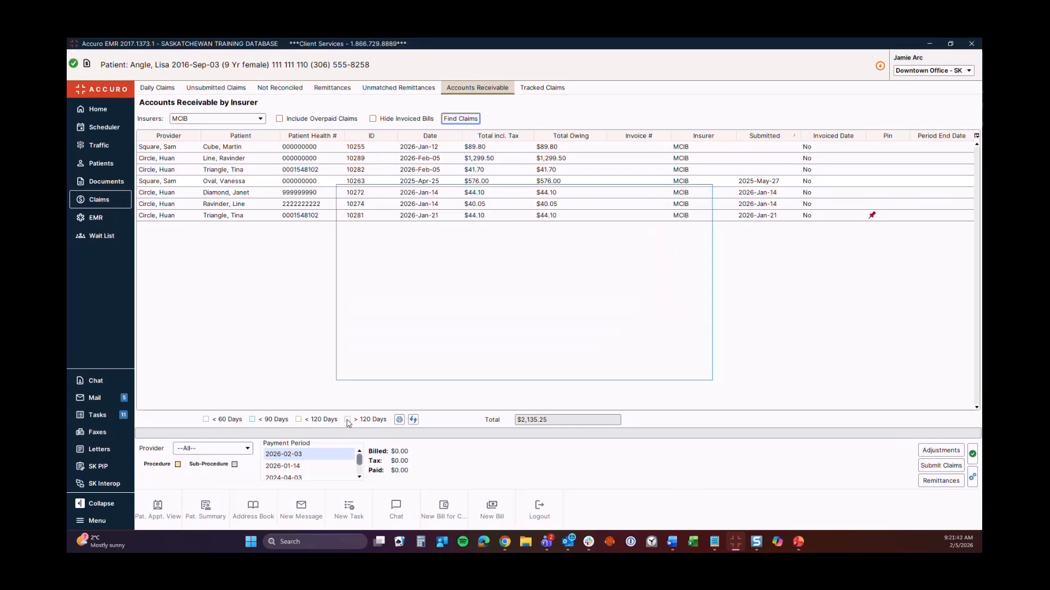
left_click(455, 226)
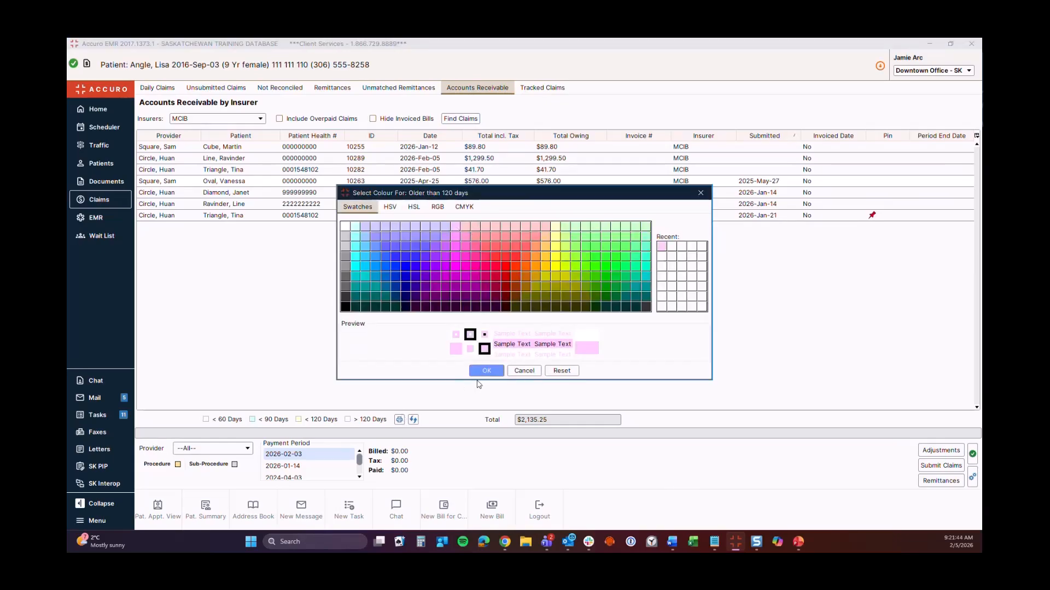
left_click(486, 371)
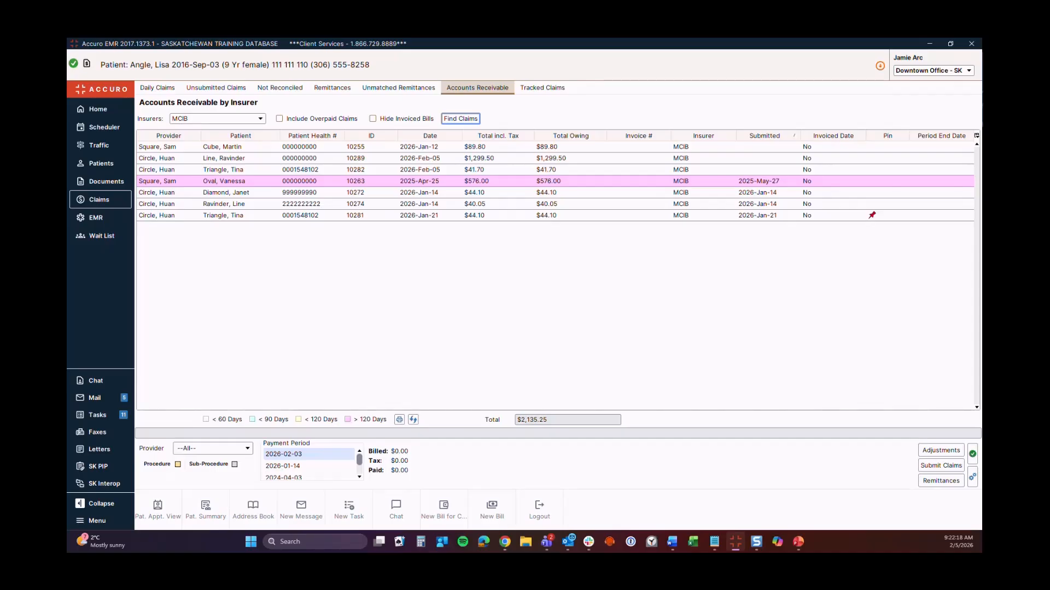
- Switch to the Chrome browser, open accuroemr.com/support and look over the support categories and resource sections on the home page
left_click(930, 44)
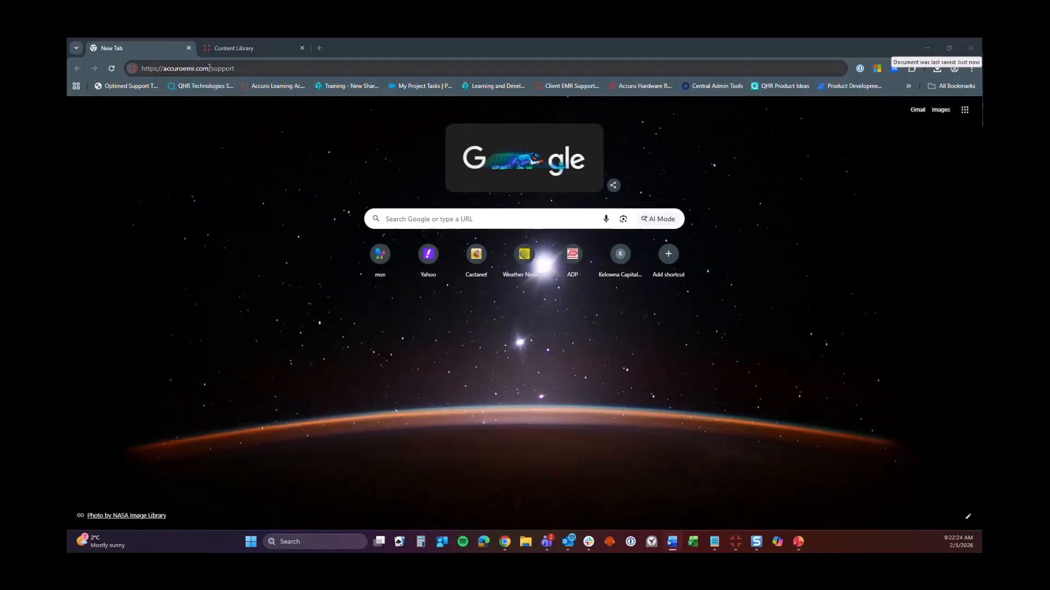
left_click(247, 69)
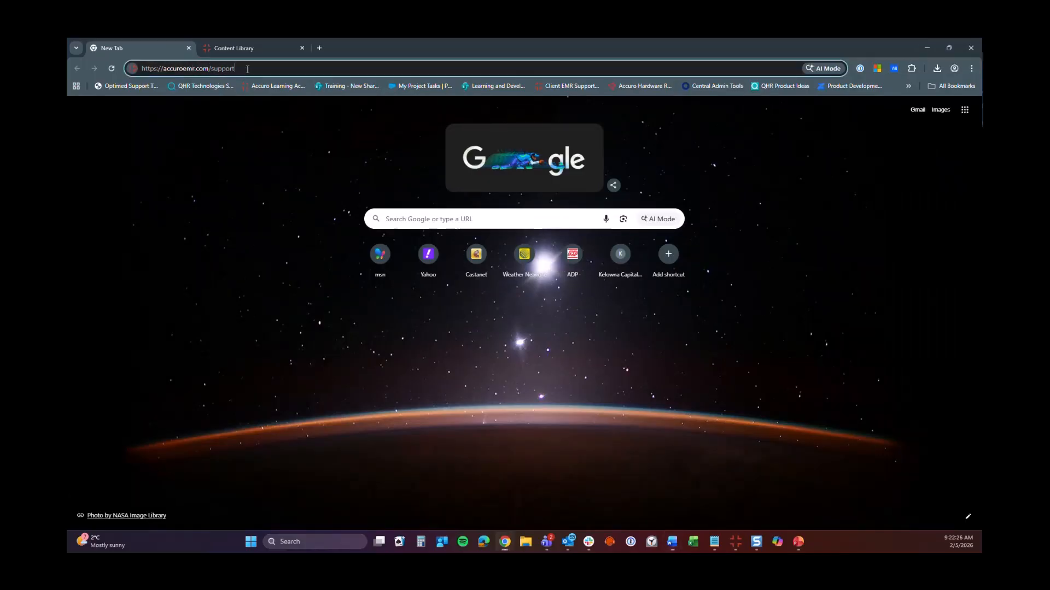
key("Return")
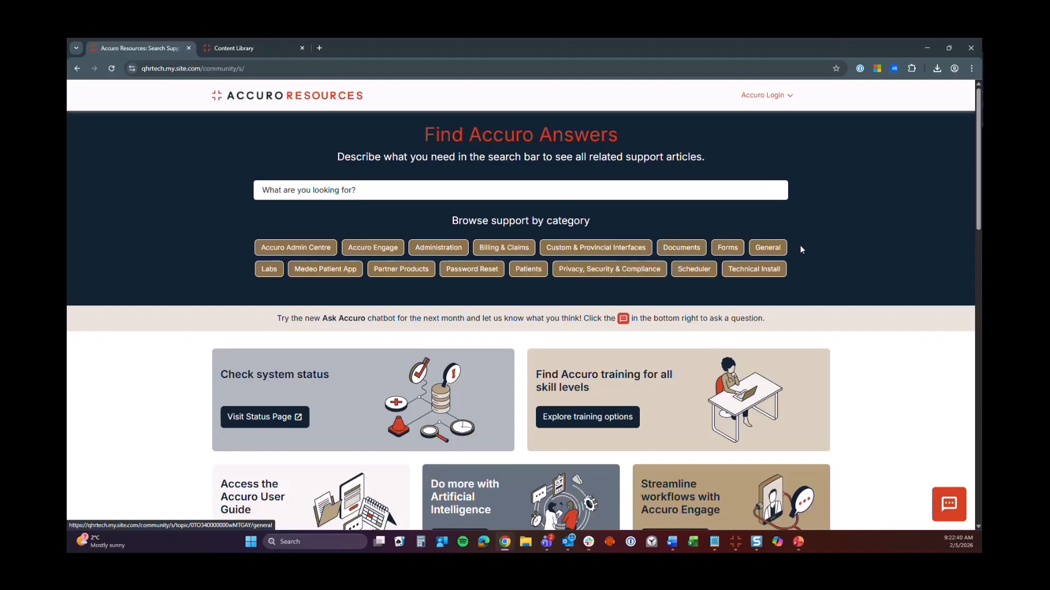
scroll(888, 233, "down", 1)
scroll(888, 233, "down", 4)
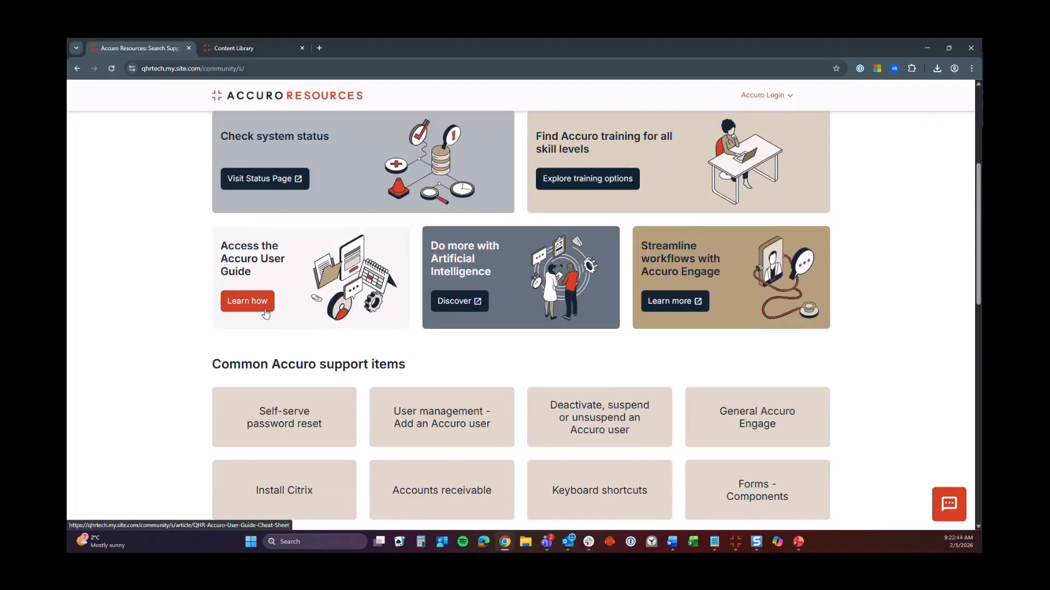
scroll(418, 299, "up", 4)
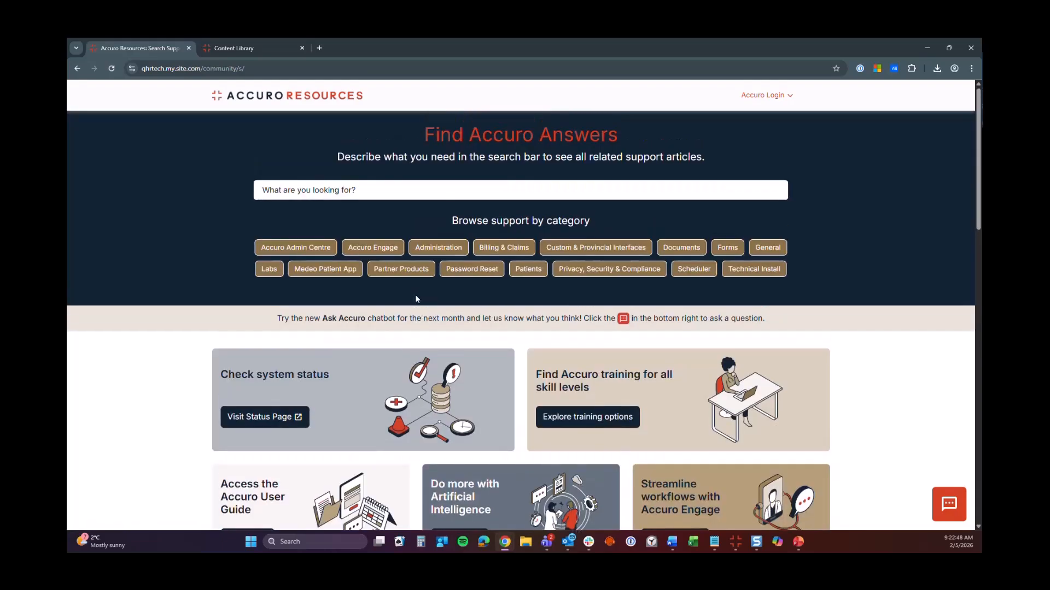
- Open the webinar library from the Accuro training options and view the webinar schedule and Vimeo recordings list
left_click(589, 418)
scroll(600, 241, "down", 1)
scroll(600, 240, "down", 5)
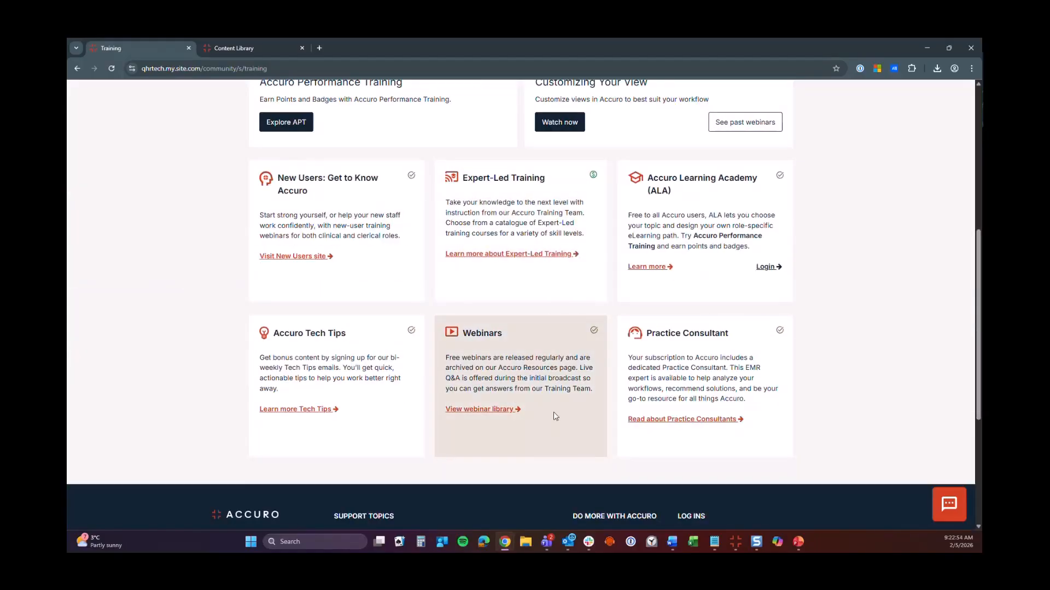
left_click(491, 409)
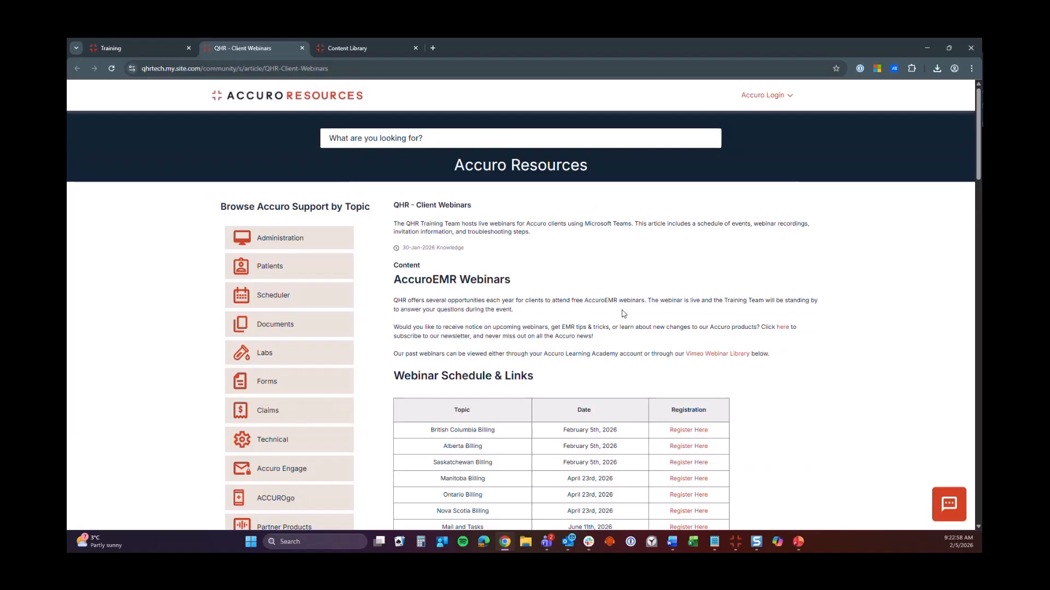
scroll(643, 288, "down", 10)
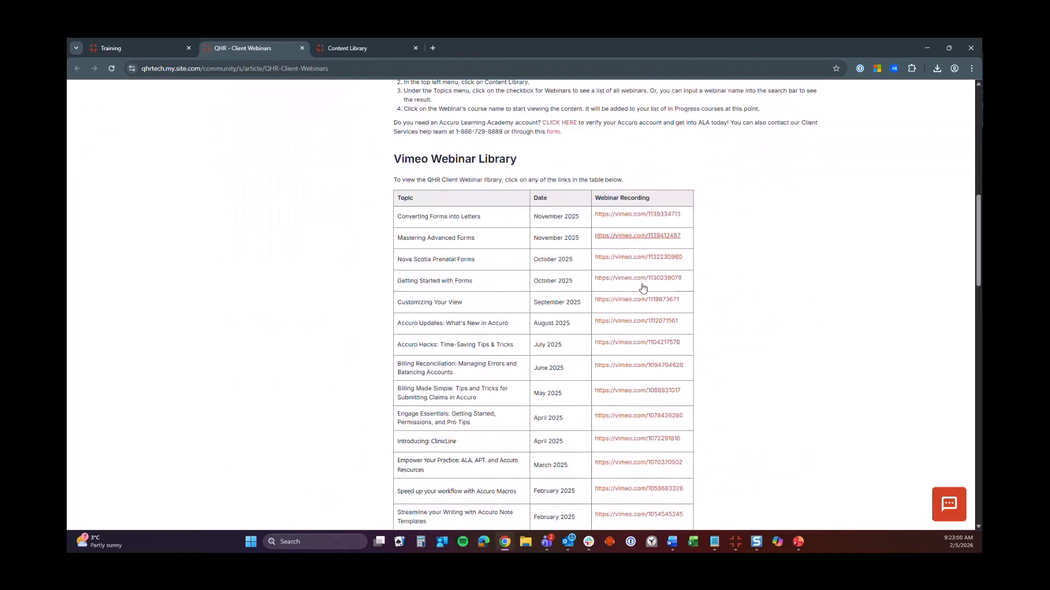
- Return to the Training page to review its learning options, and view the Accuro Learning Academy Content Library
left_click(138, 46)
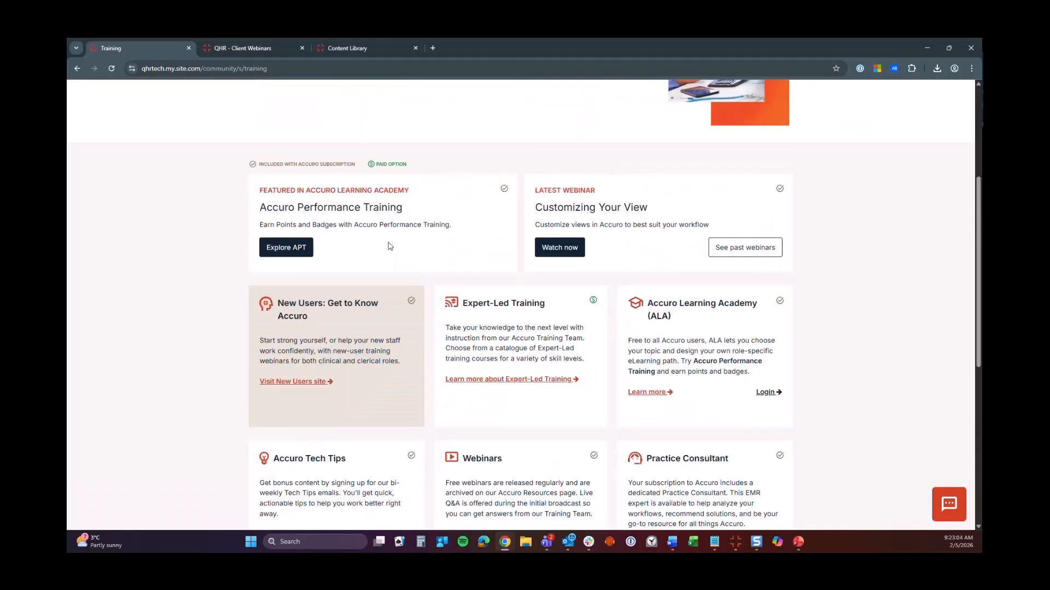
scroll(390, 246, "up", 1)
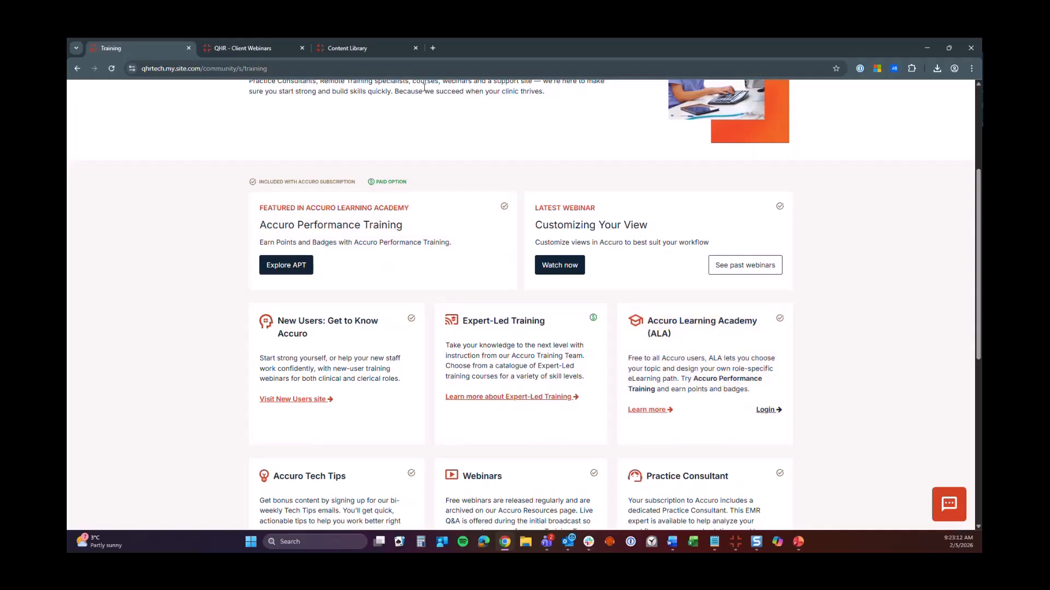
left_click(375, 49)
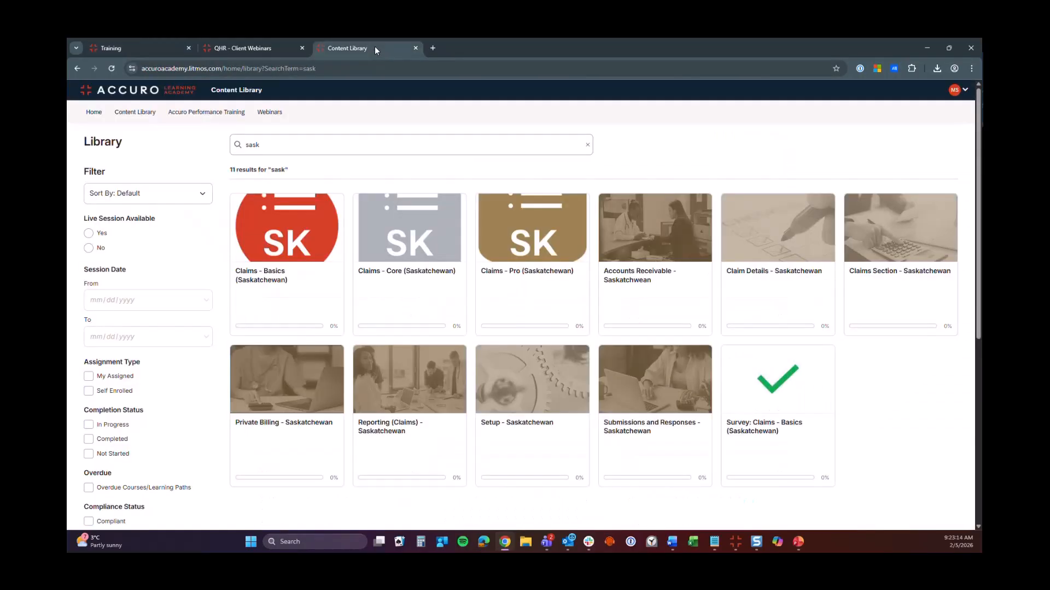